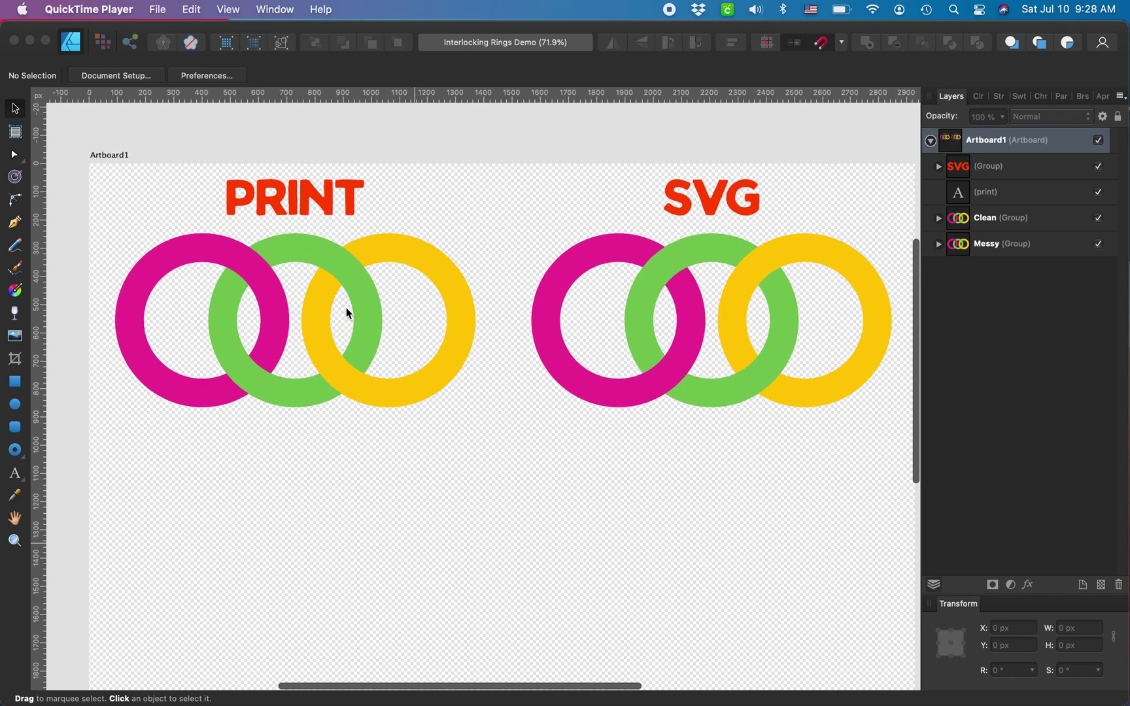
Focus the ring design window and pan around to the pink PRINT ring.
left_click(537, 197)
scroll(315, 258, "up", 3)
scroll(315, 258, "right", 5)
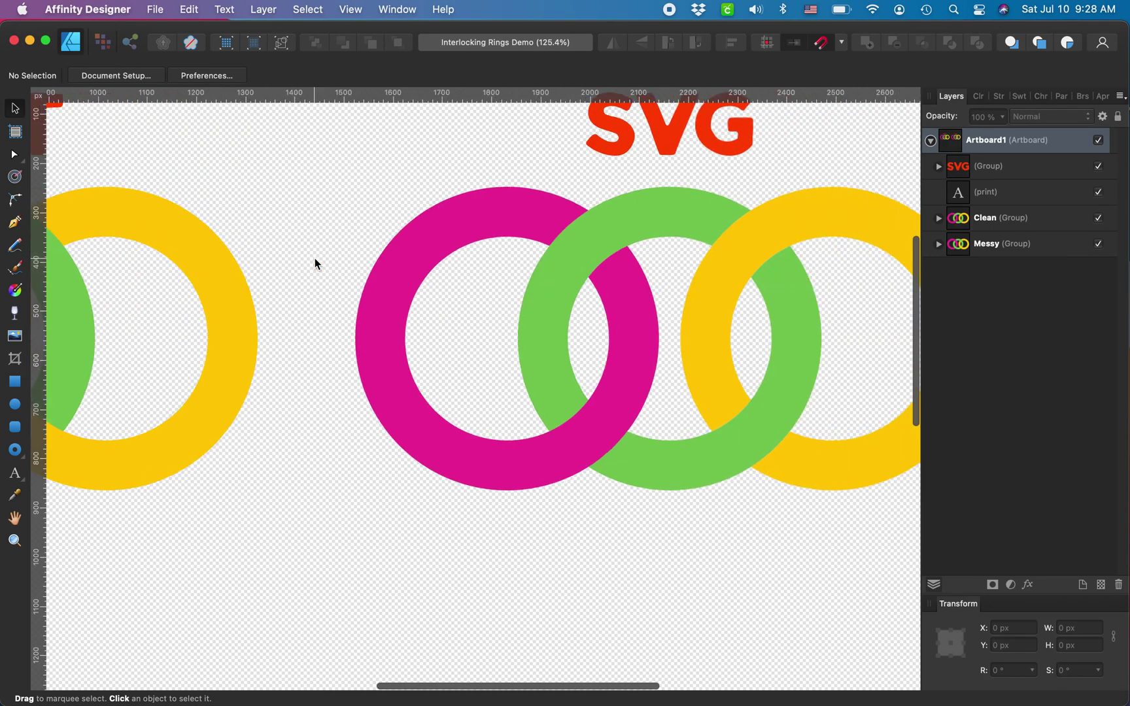
scroll(705, 315, "down", 3)
scroll(652, 301, "left", 5)
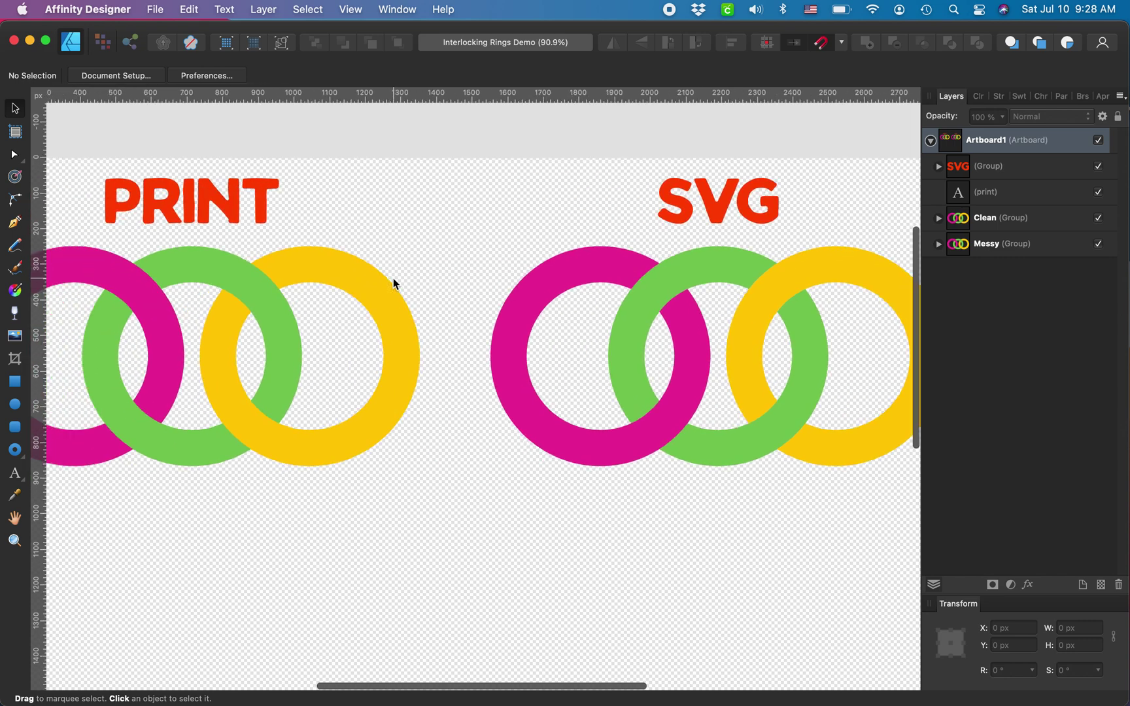
scroll(393, 278, "left", 2)
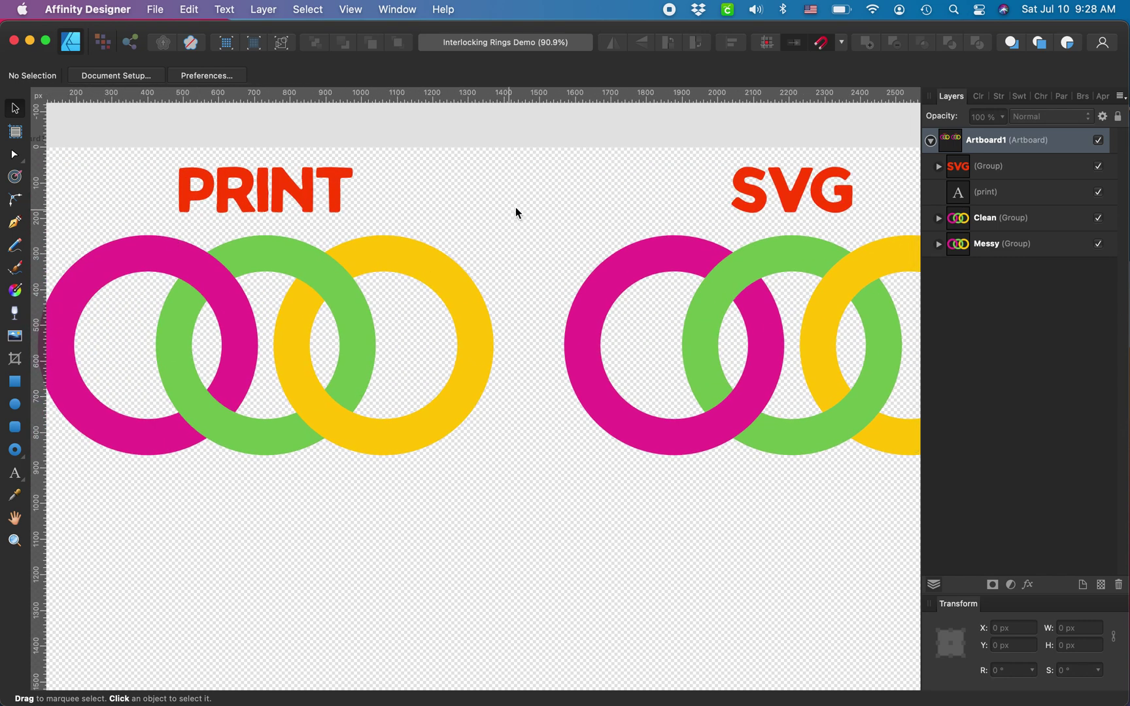
scroll(518, 207, "down", 2)
scroll(518, 207, "down", 2)
scroll(518, 206, "right", 1)
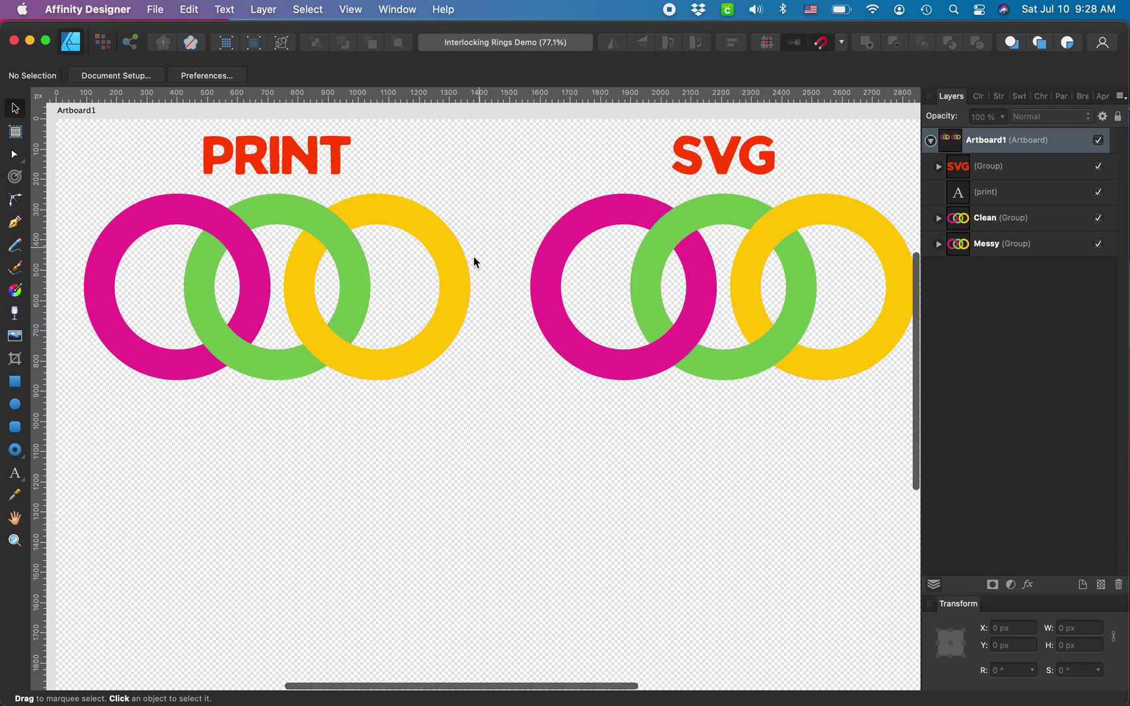
Draw a donut with the Donut Tool and size and align it over the pink PRINT ring.
left_click(16, 450)
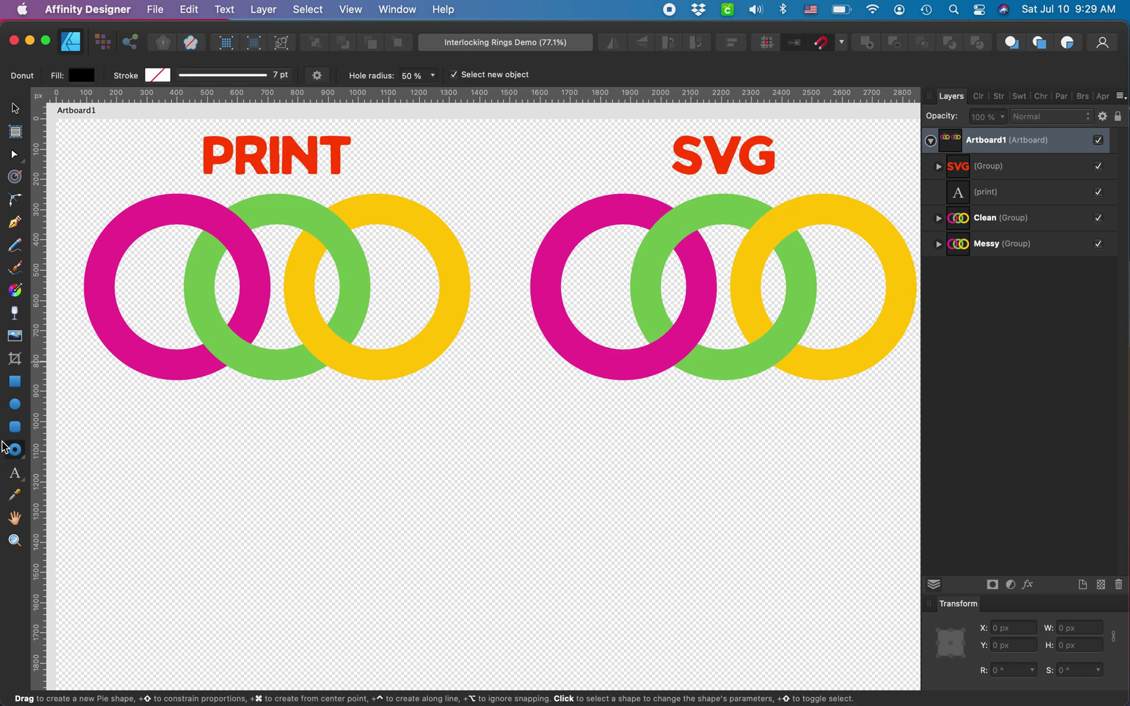
left_click(25, 465)
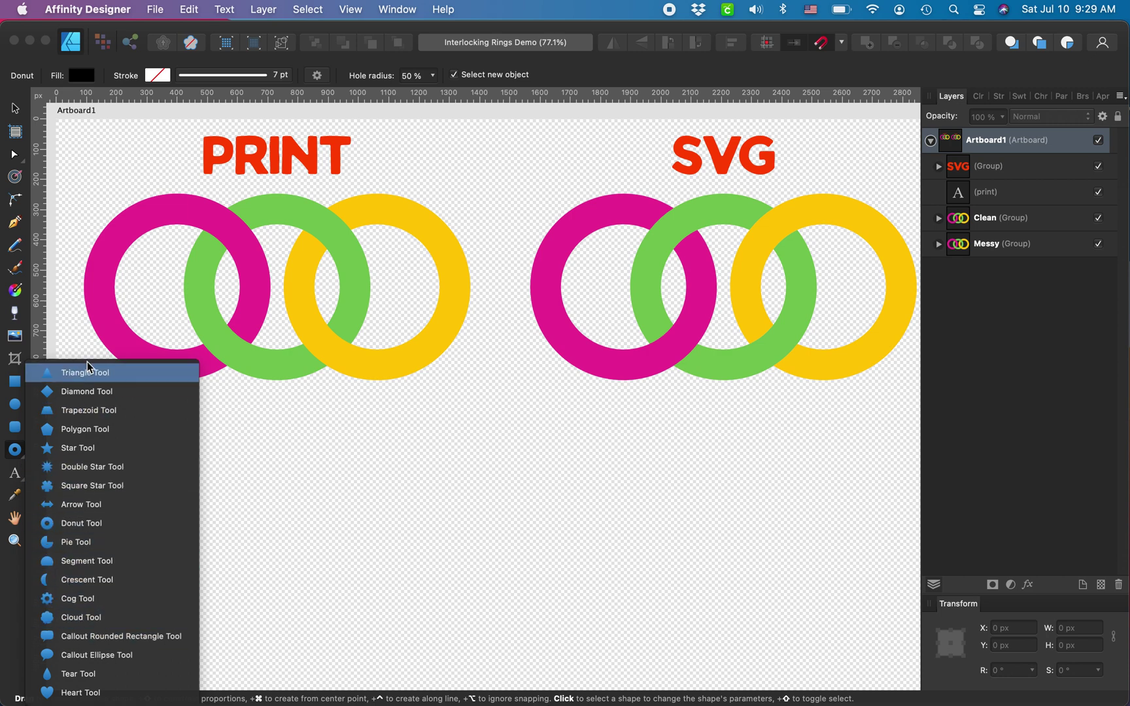
left_click(73, 541)
left_click_drag(111, 359, 269, 197)
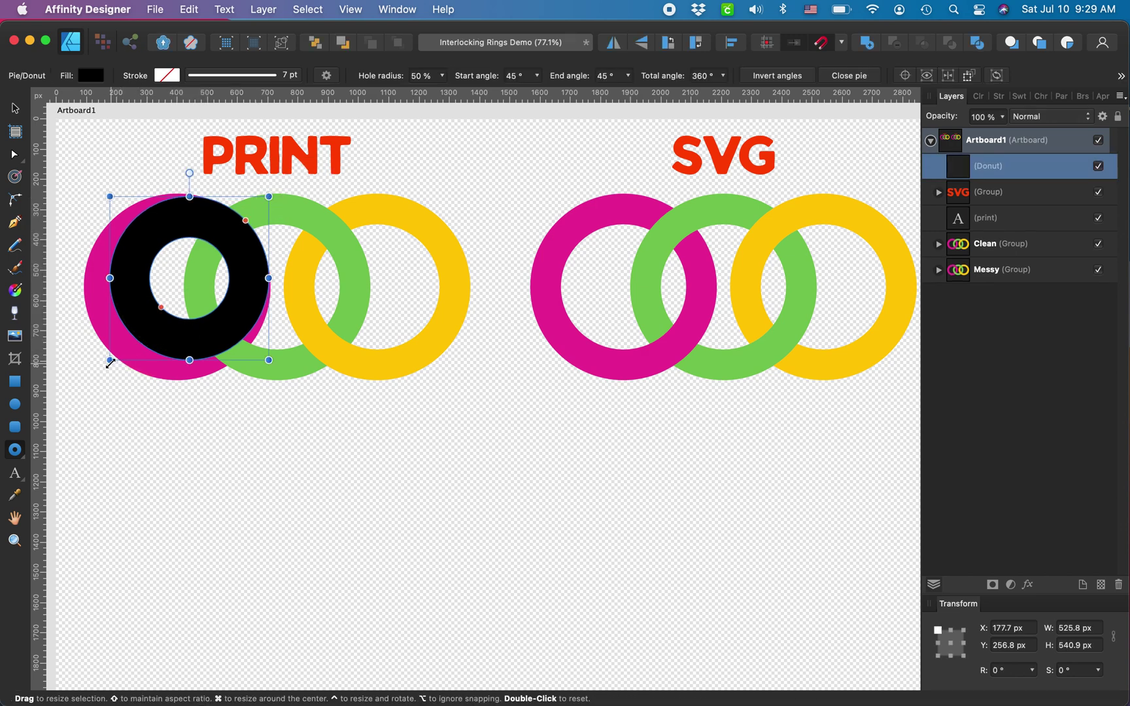
left_click_drag(110, 360, 83, 379)
left_click_drag(174, 203, 174, 201)
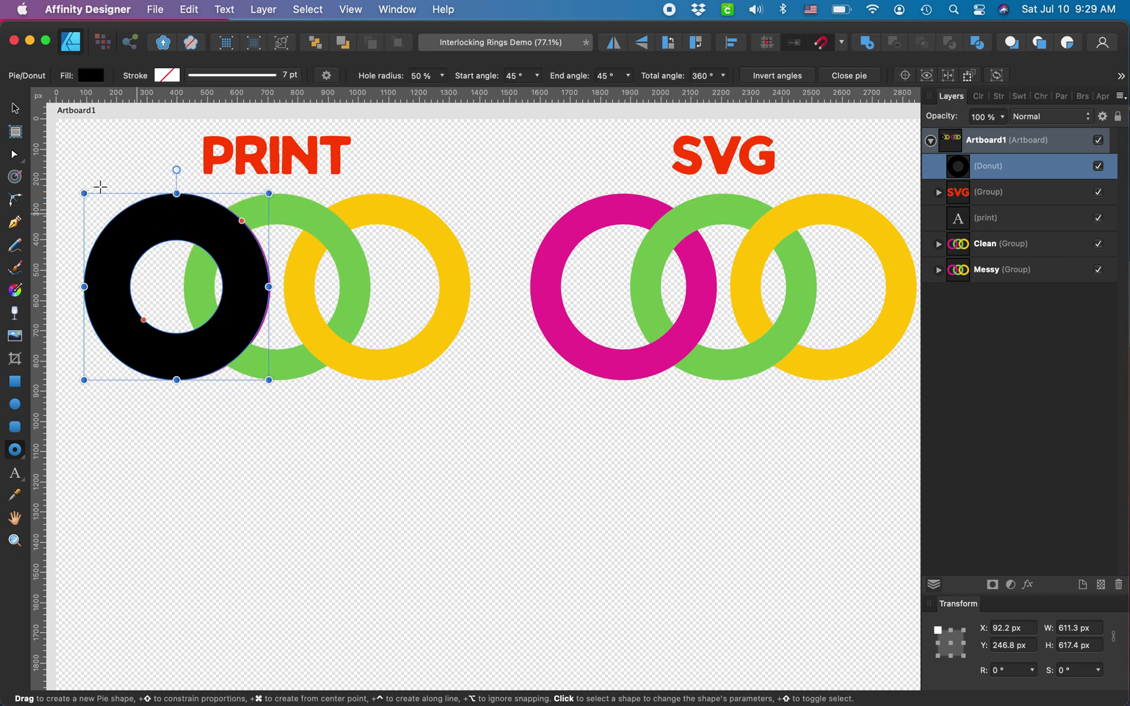
left_click(18, 107)
left_click_drag(135, 238, 139, 234)
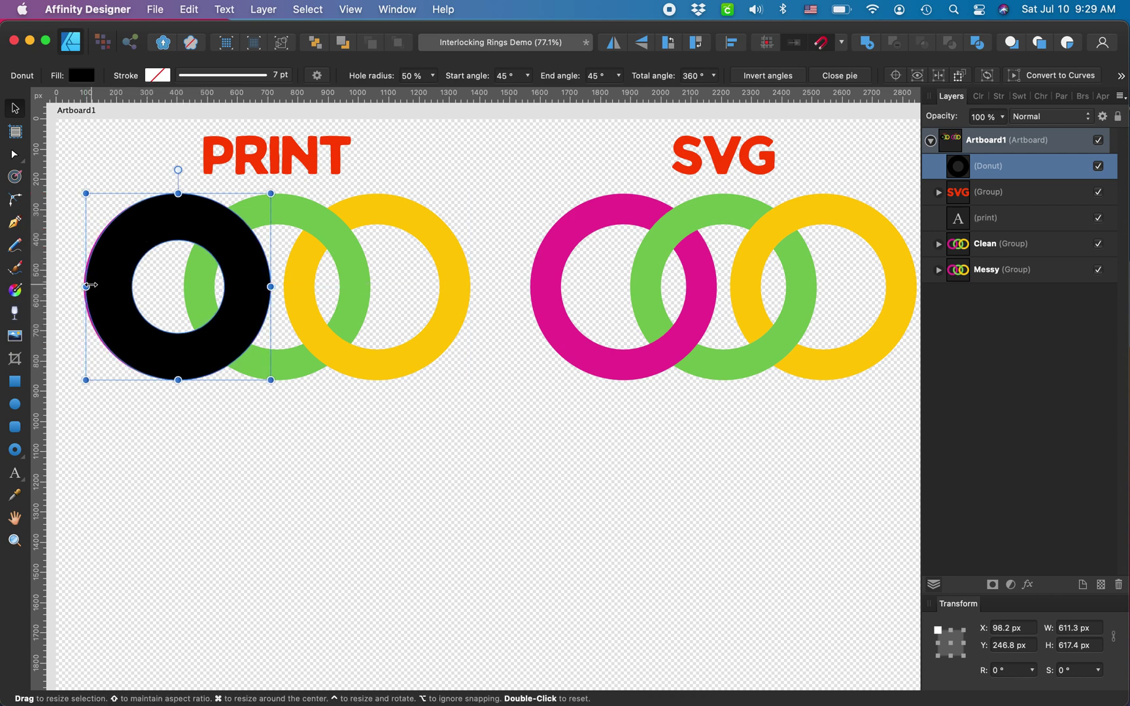
left_click_drag(87, 285, 83, 286)
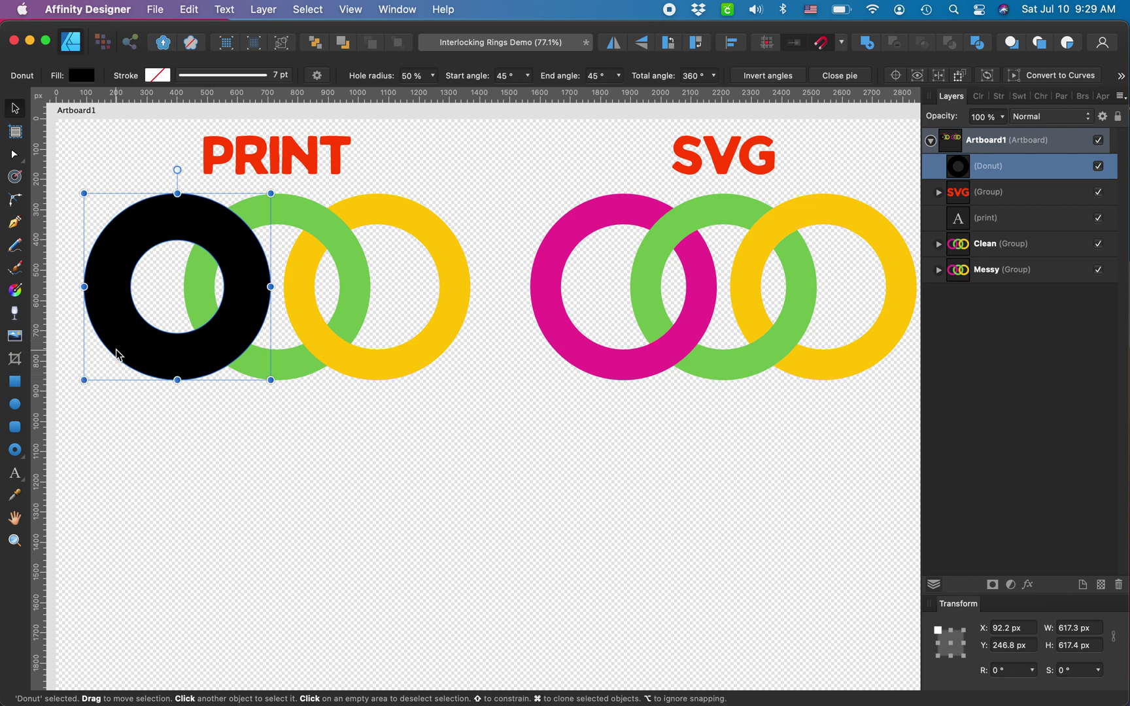
Widen the black donut's hole radius to 66%.
left_click(128, 335)
double_click(128, 335)
left_click_drag(145, 320, 133, 330)
key("v")
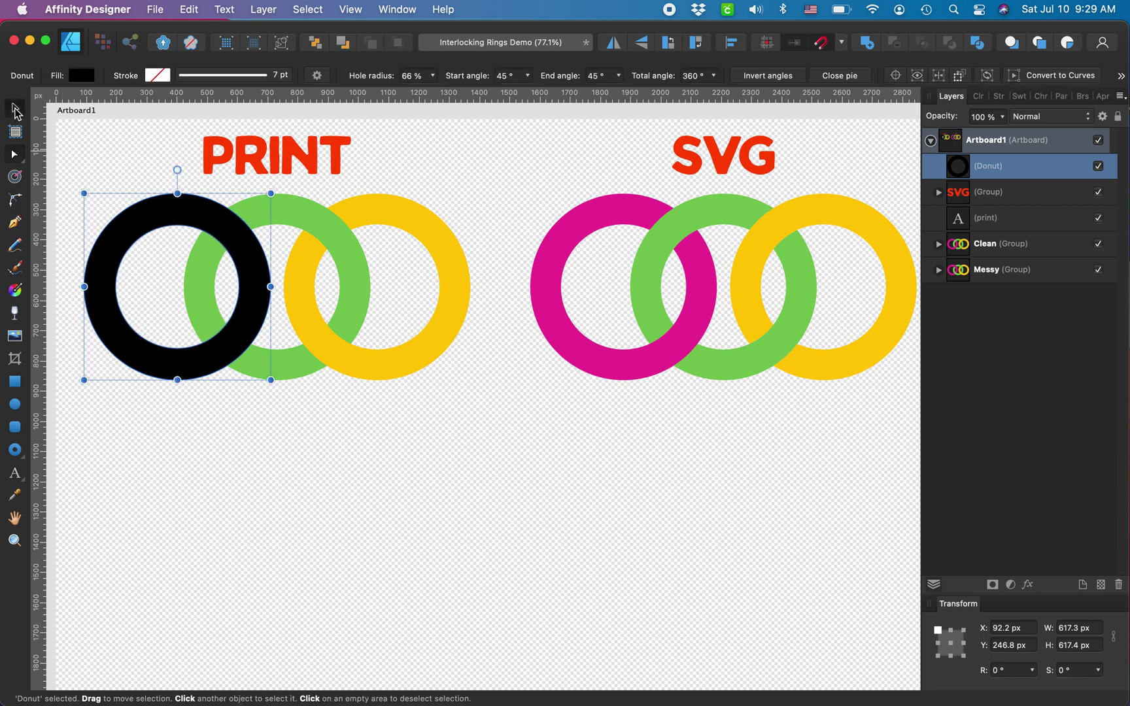
scroll(272, 344, "down", 3)
Move the black donut below the ring sets and fill it with the pink ring's magenta.
left_click_drag(225, 254, 225, 449)
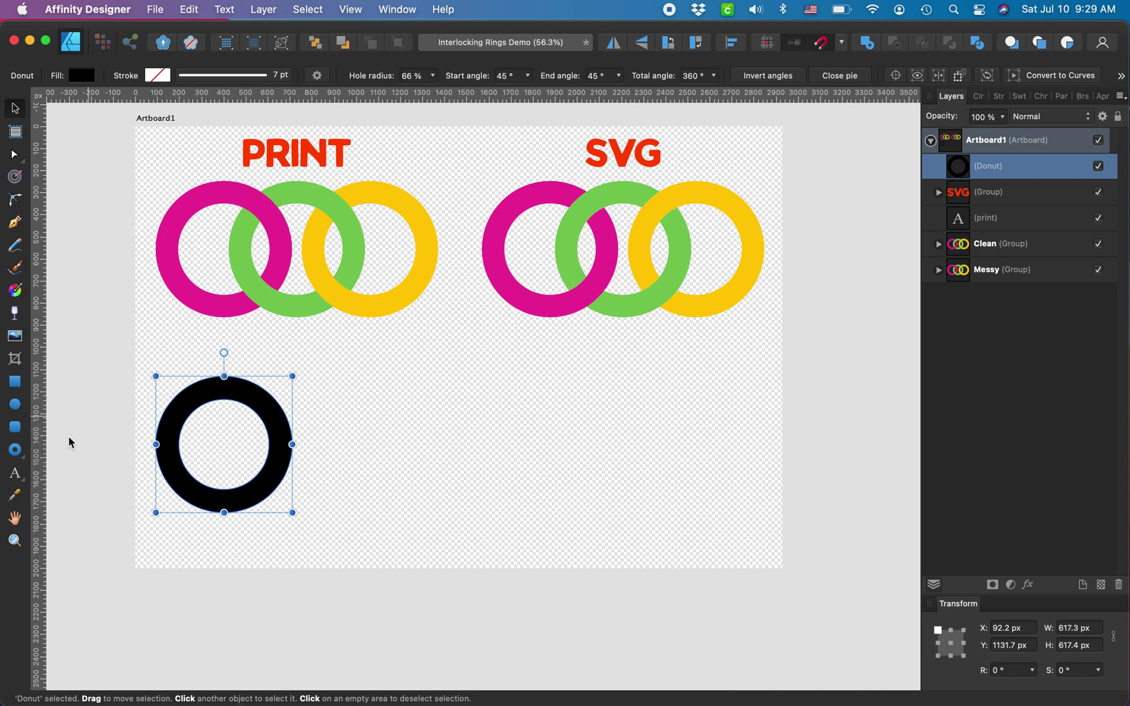
left_click(14, 496)
left_click(188, 206)
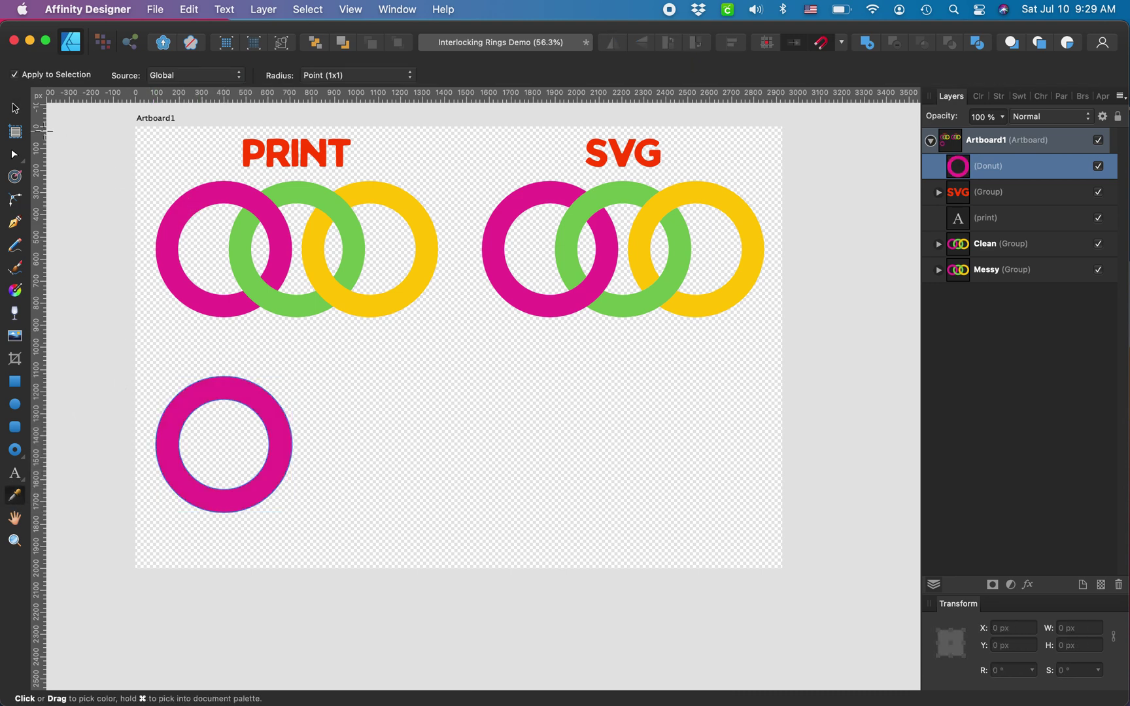
key("v")
Duplicate the magenta donut, shift the copy right, and fill it with the ring's green.
key("super+j")
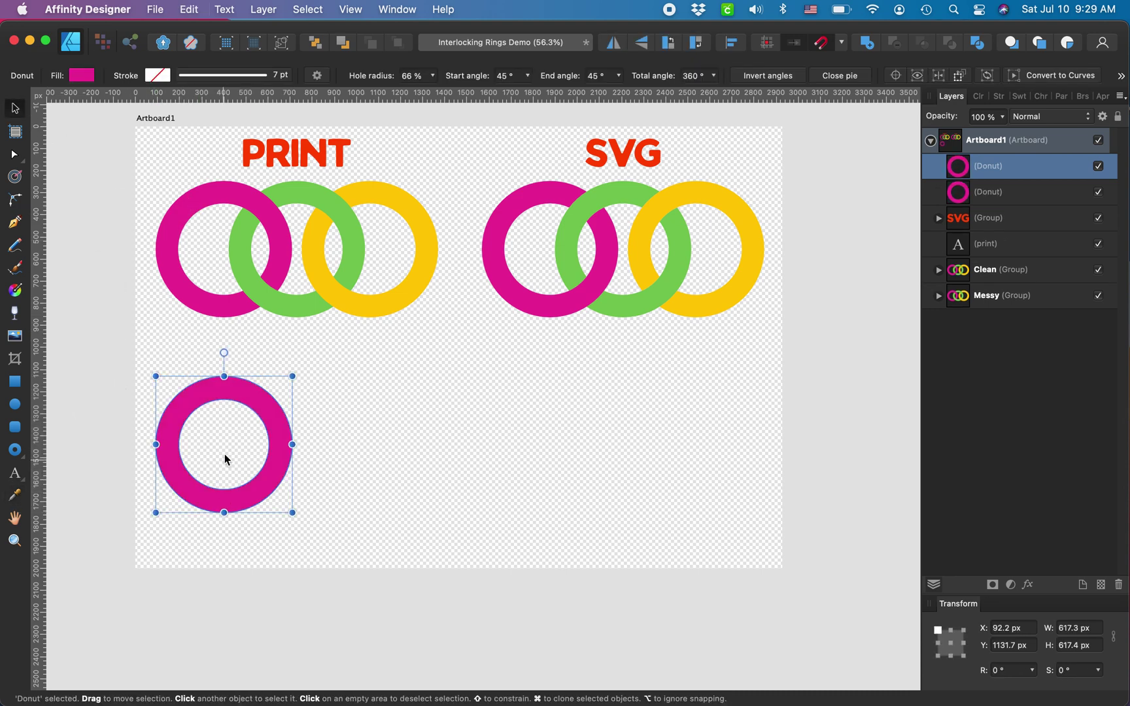
left_click_drag(224, 454, 295, 447)
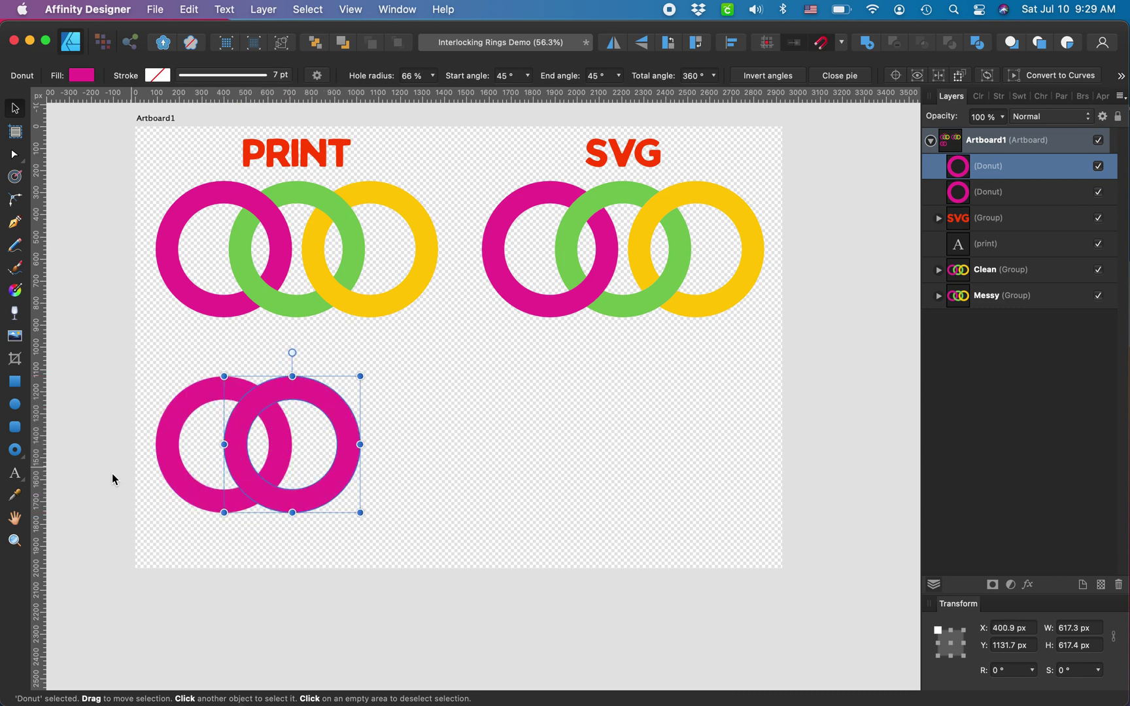
left_click(16, 496)
left_click(311, 194)
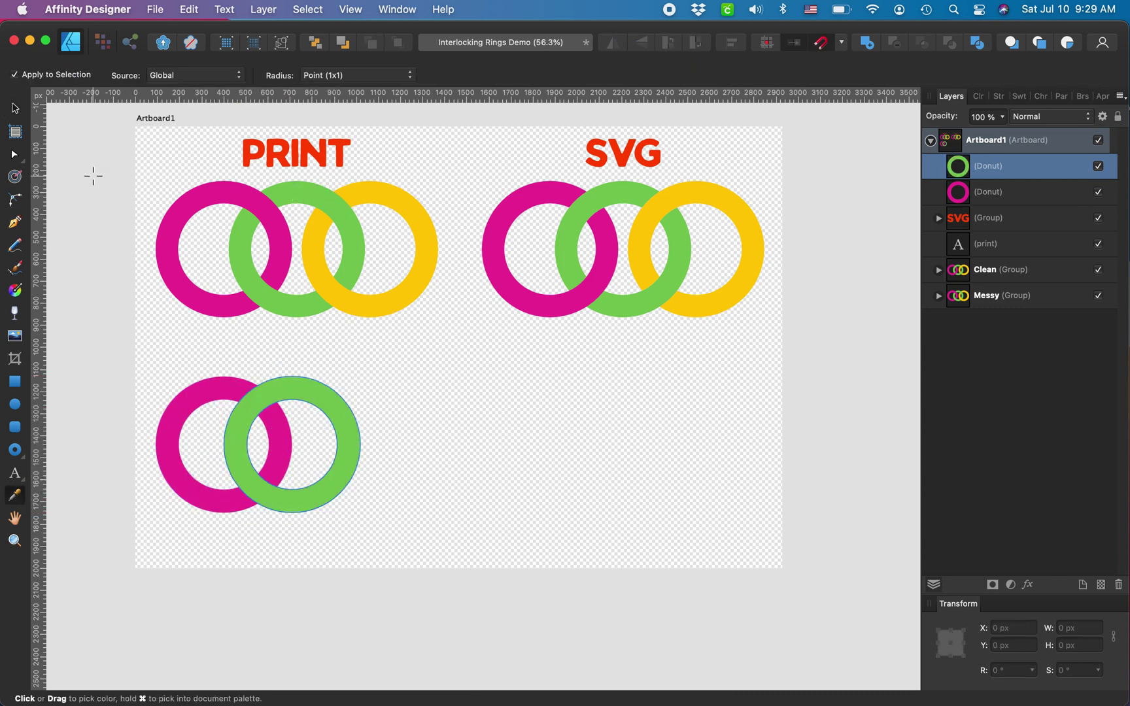
left_click(15, 107)
Duplicate the green donut, shift it further right, and colour it yellow.
key("super+j")
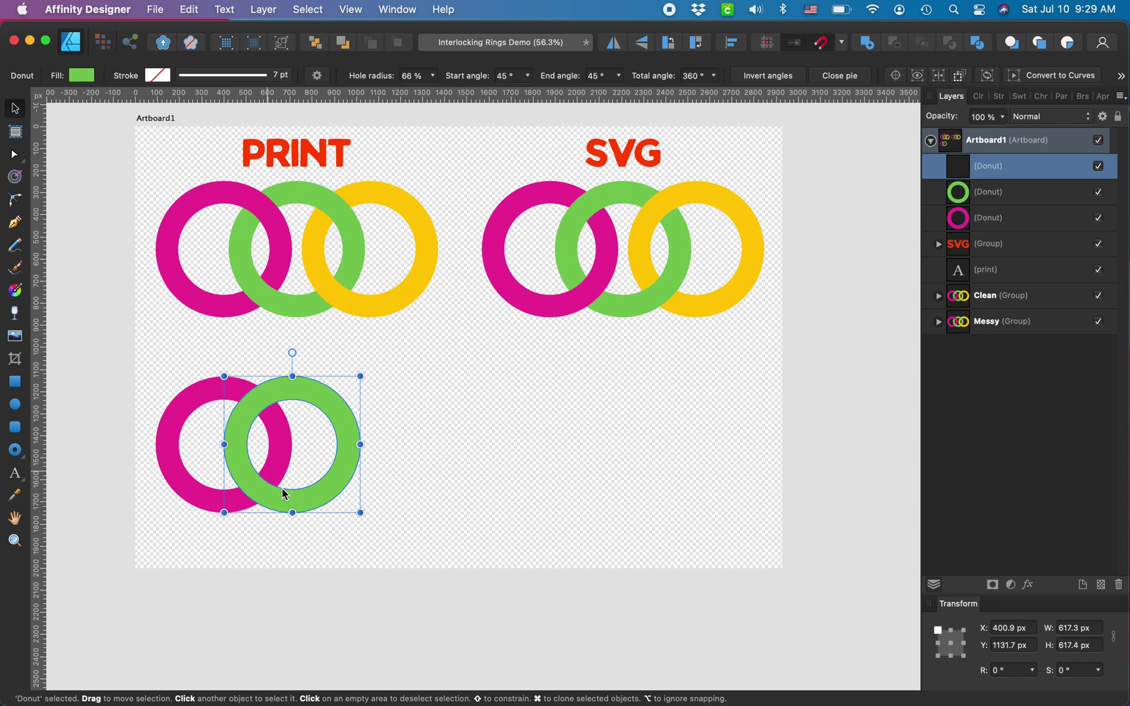
left_click_drag(253, 477, 327, 481)
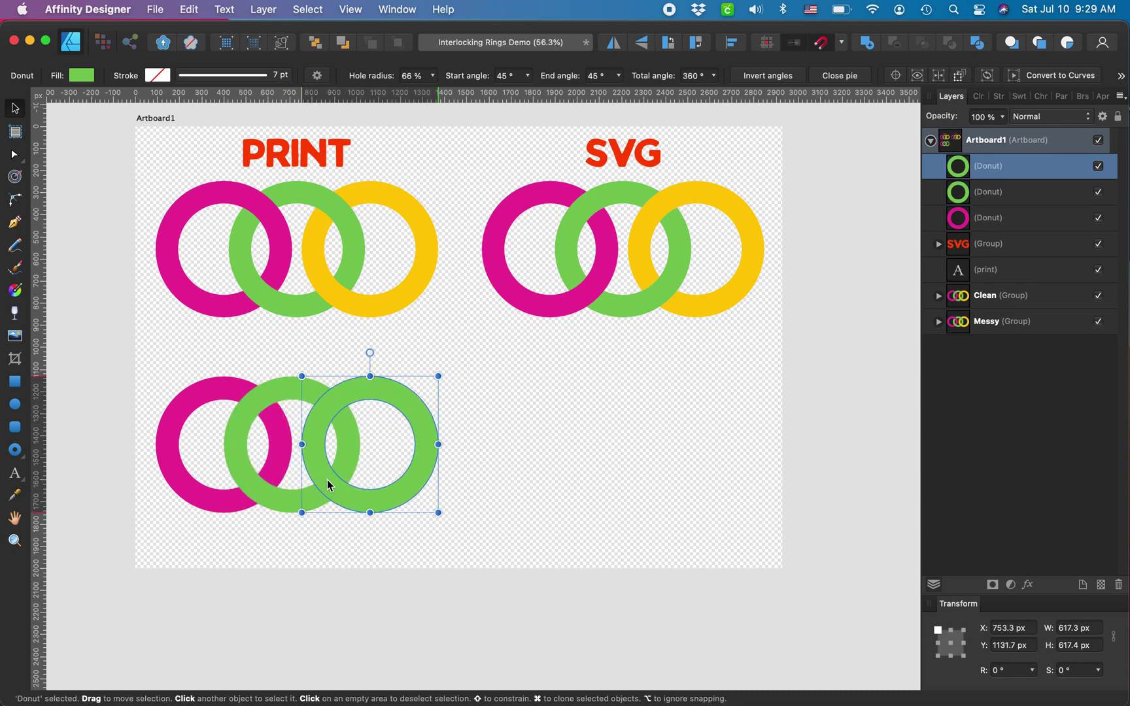
left_click(14, 495)
left_click(377, 205)
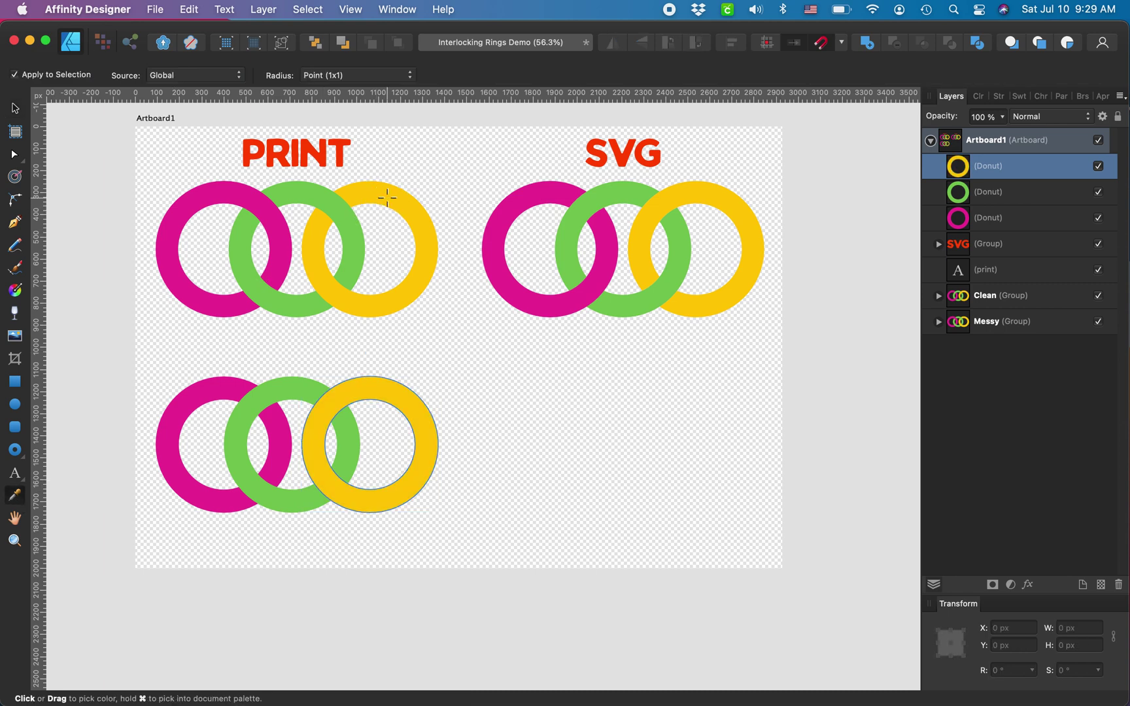
Pan and zoom the canvas to bring the new ring row into view.
scroll(222, 423, "up", 3)
scroll(83, 157, "down", 3)
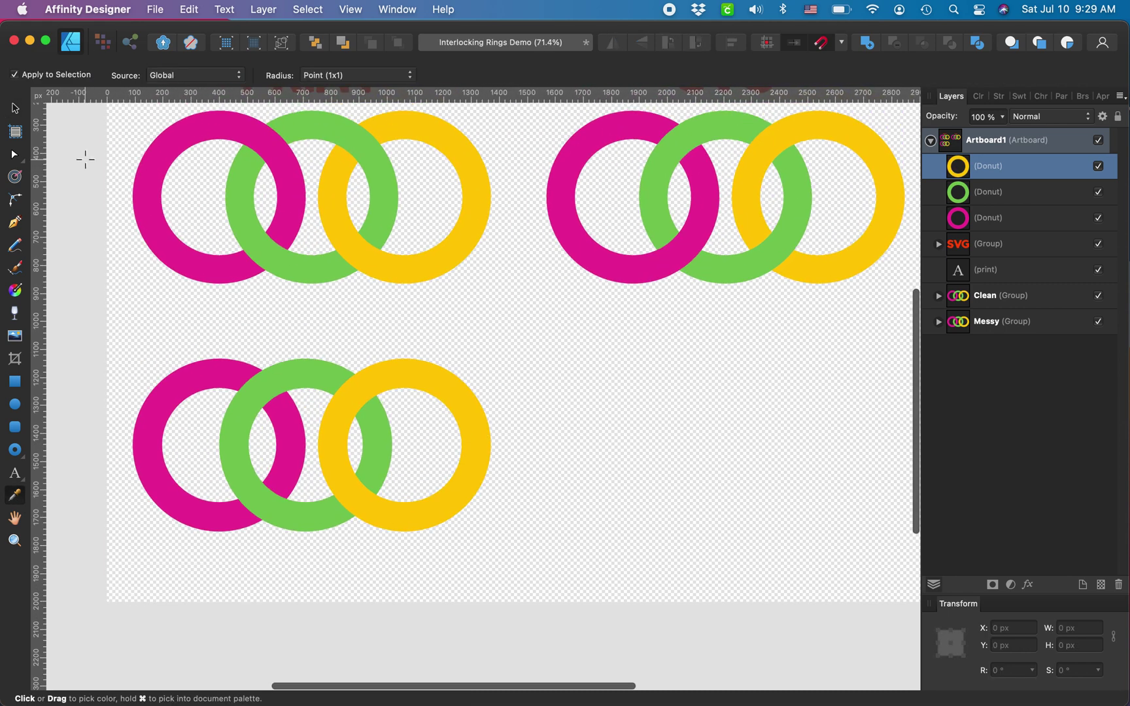
key("v")
scroll(141, 200, "up", 2)
scroll(141, 200, "left", 1)
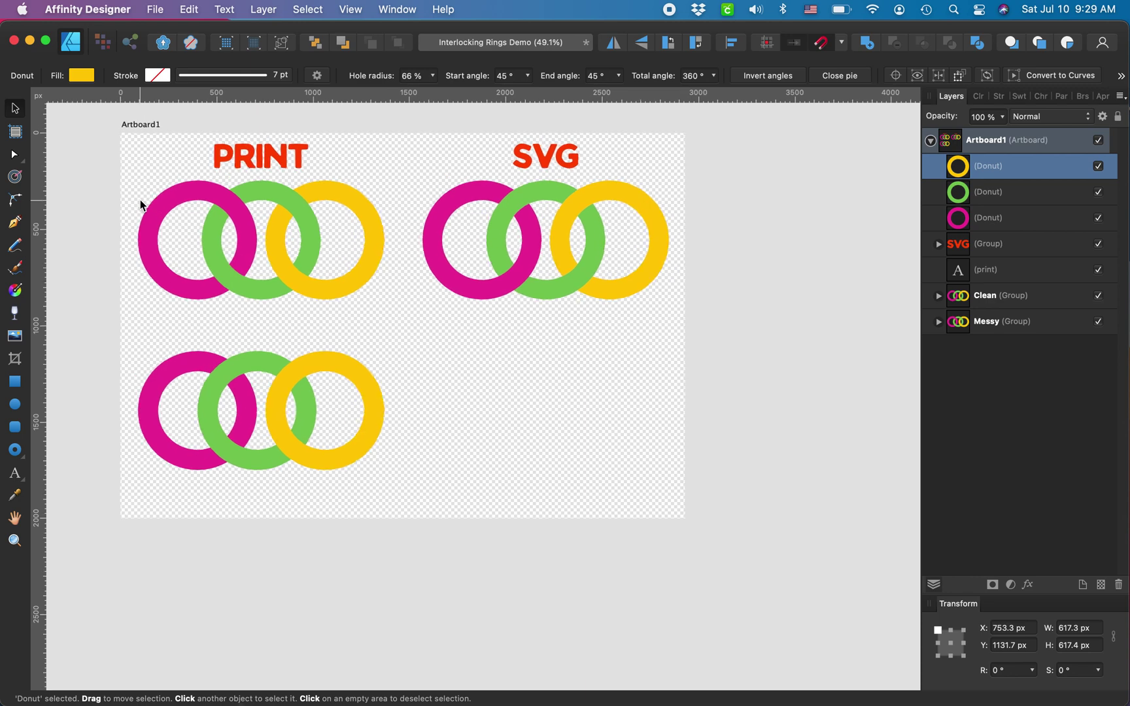
scroll(141, 200, "left", 2)
scroll(141, 200, "down", 1)
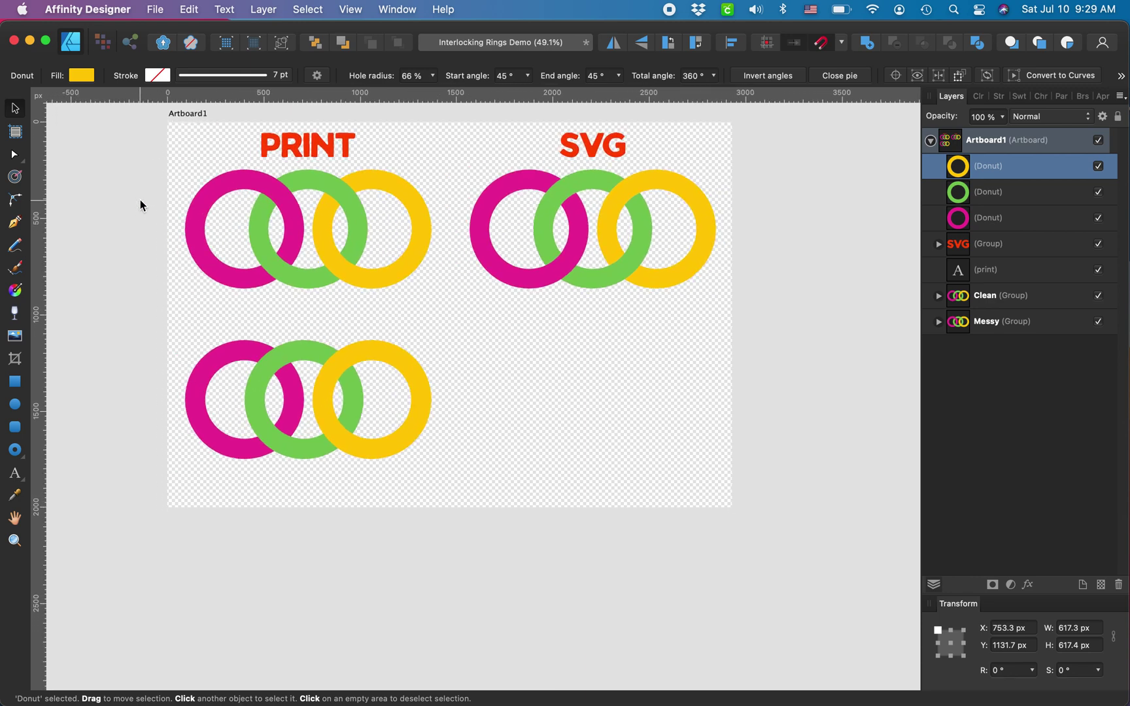
scroll(141, 200, "up", 3)
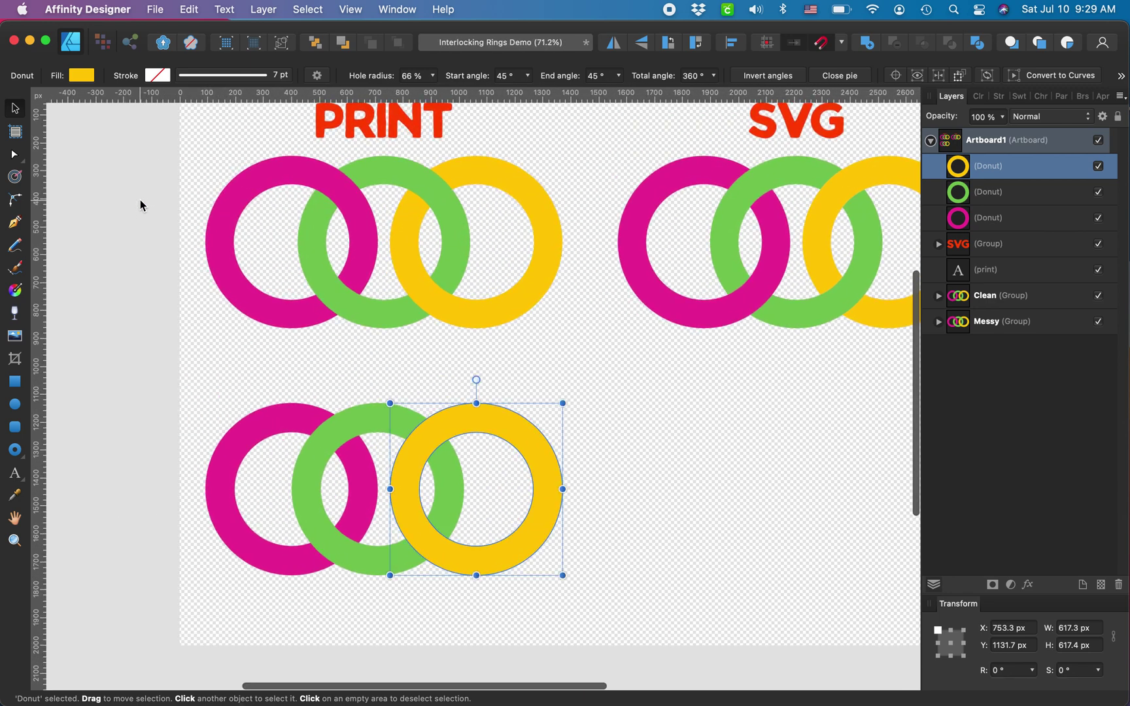
scroll(140, 200, "down", 1)
scroll(141, 199, "up", 1)
scroll(220, 308, "up", 3)
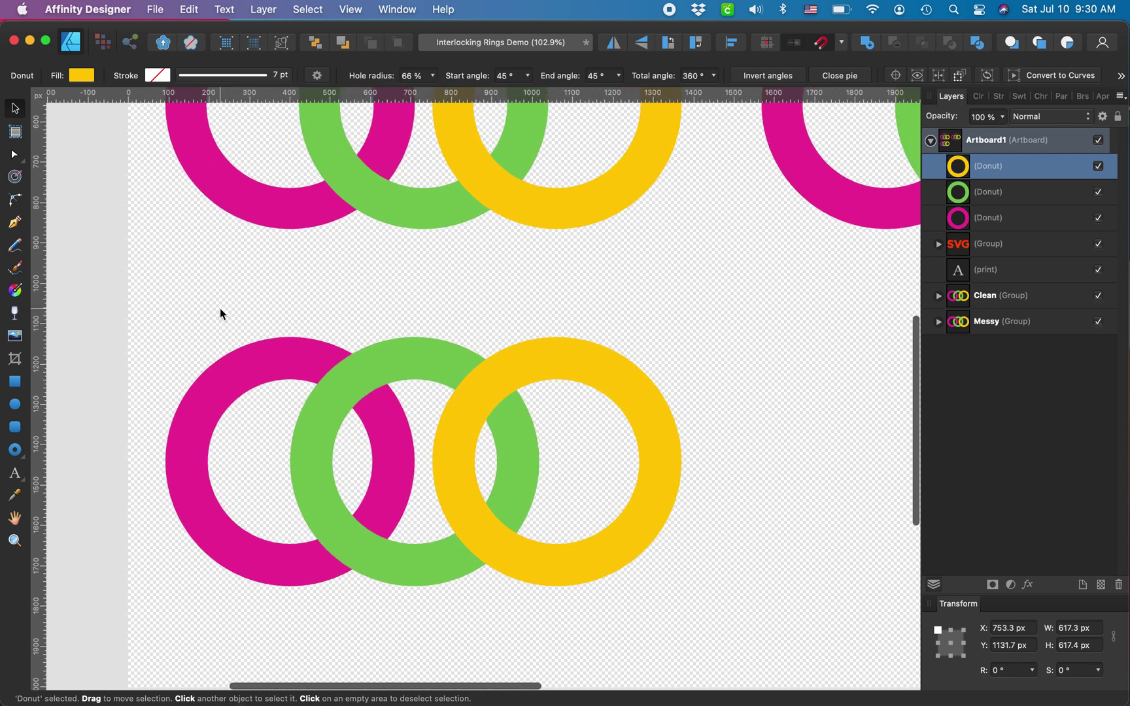
scroll(220, 308, "down", 3)
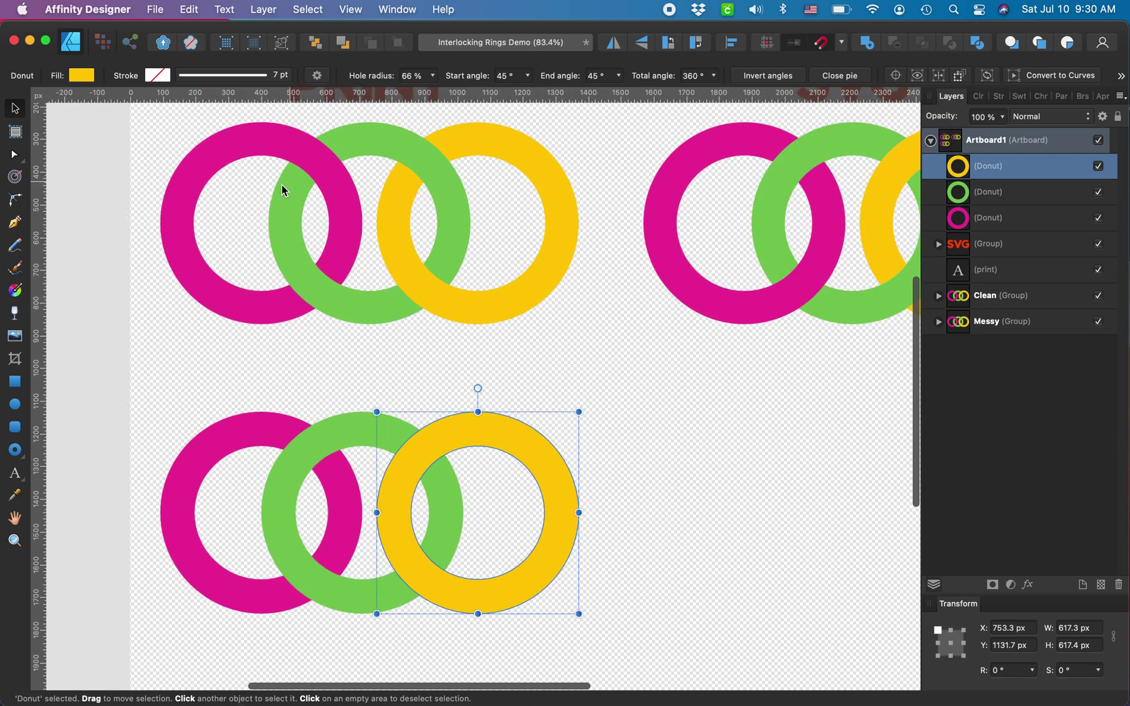
Duplicate the pink donut and stack the copy above the green ring in Layers.
left_click(262, 432)
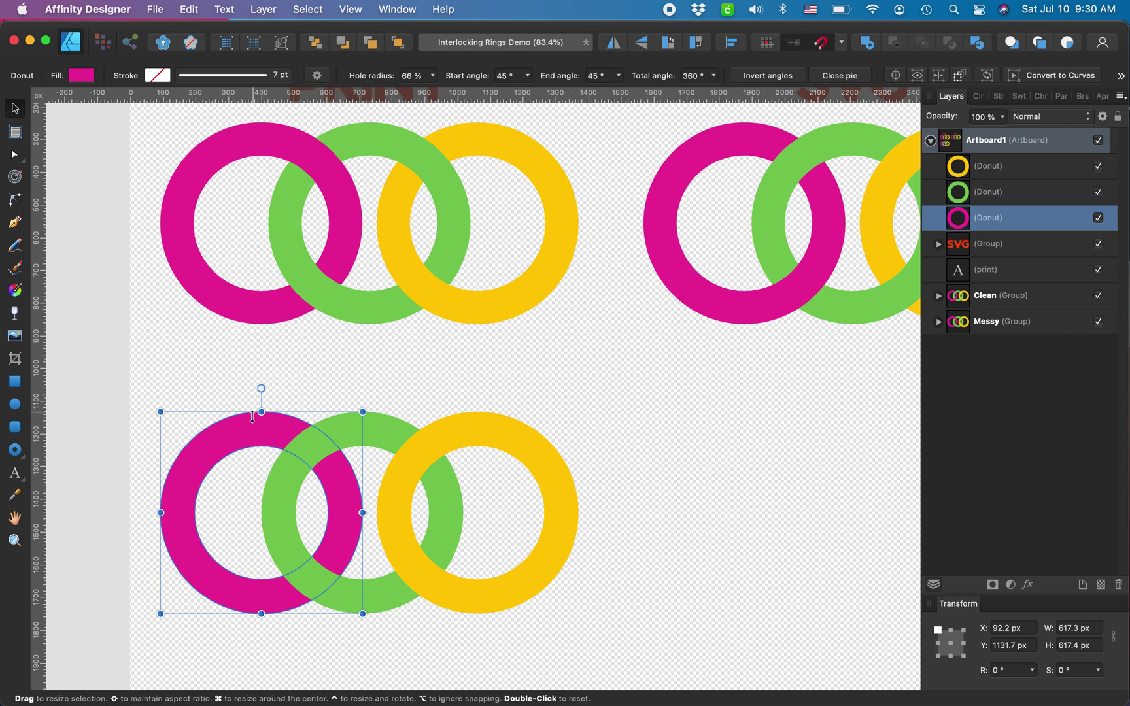
key("super+j")
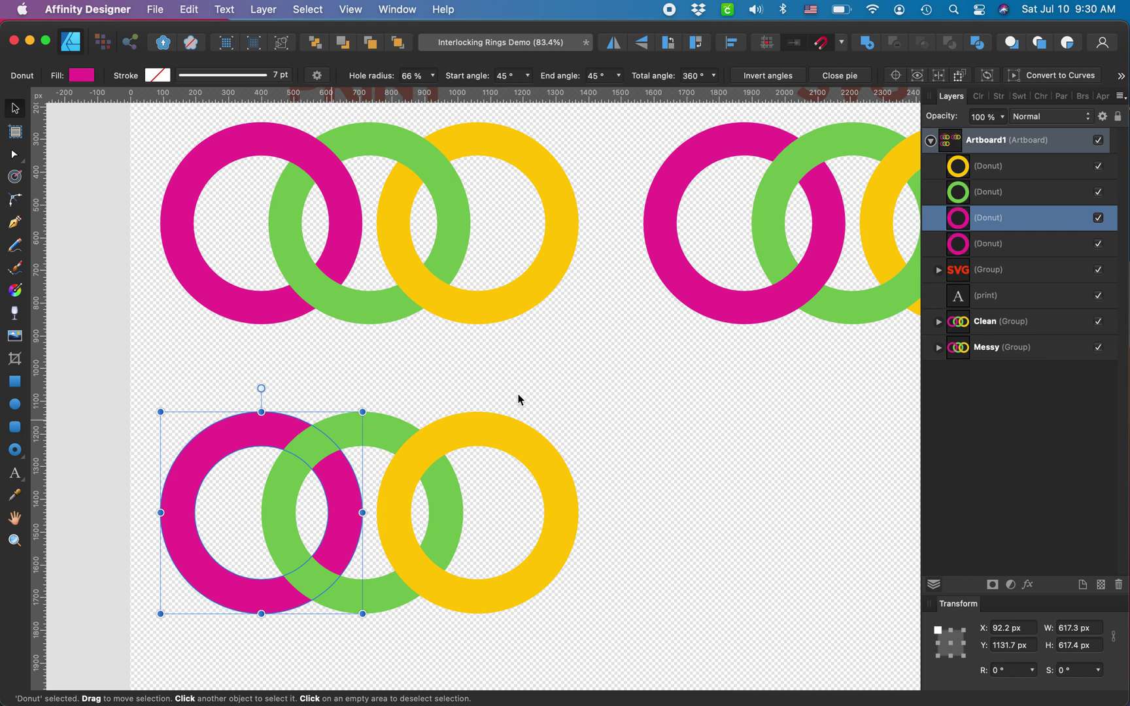
left_click_drag(989, 221, 979, 187)
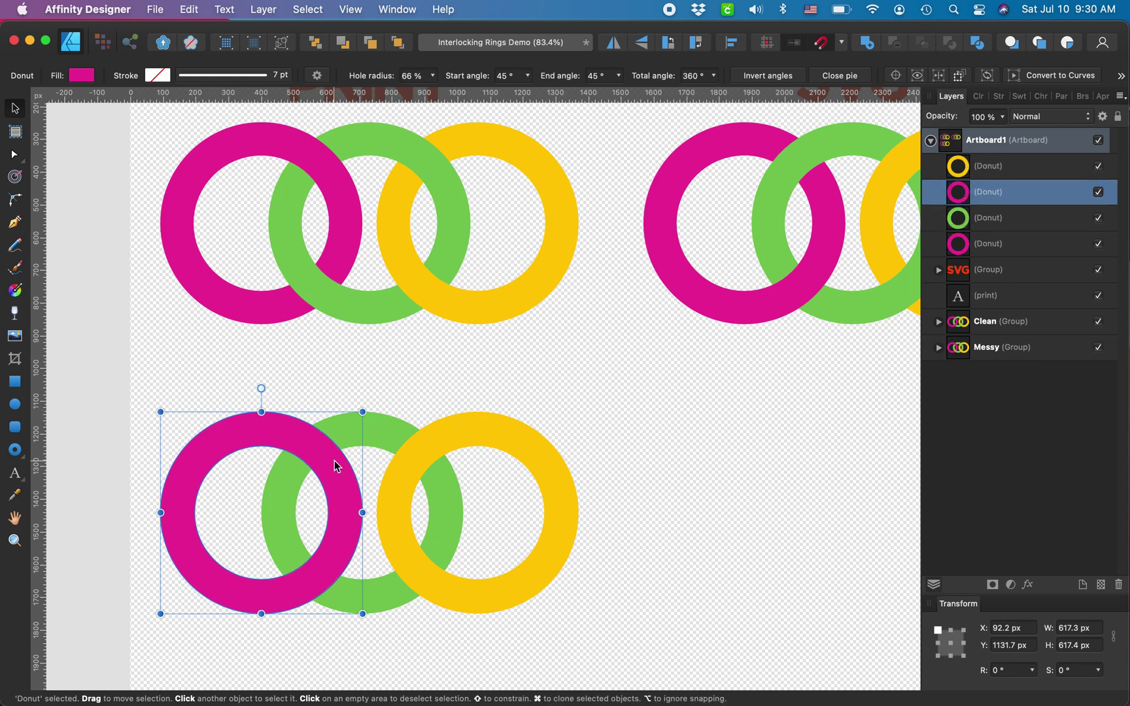
Crop the pink copy to its top half, then deselect.
left_click(15, 358)
left_click_drag(262, 614, 270, 511)
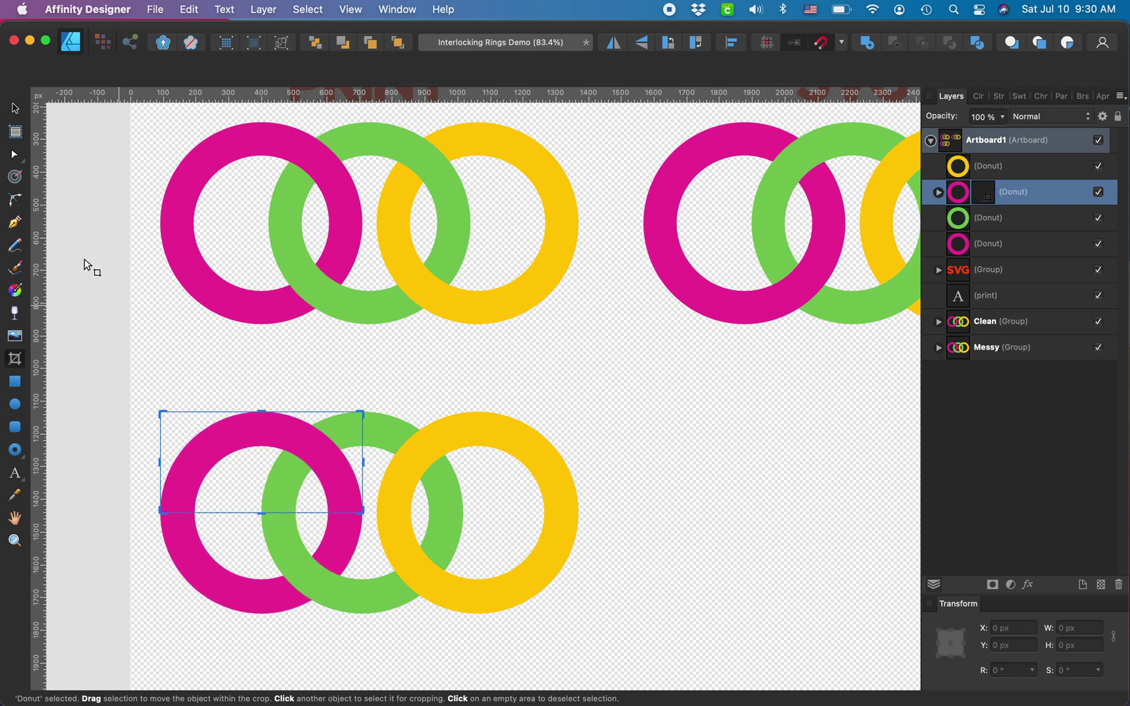
left_click(16, 110)
scroll(314, 522, "up", 2)
left_click(336, 542)
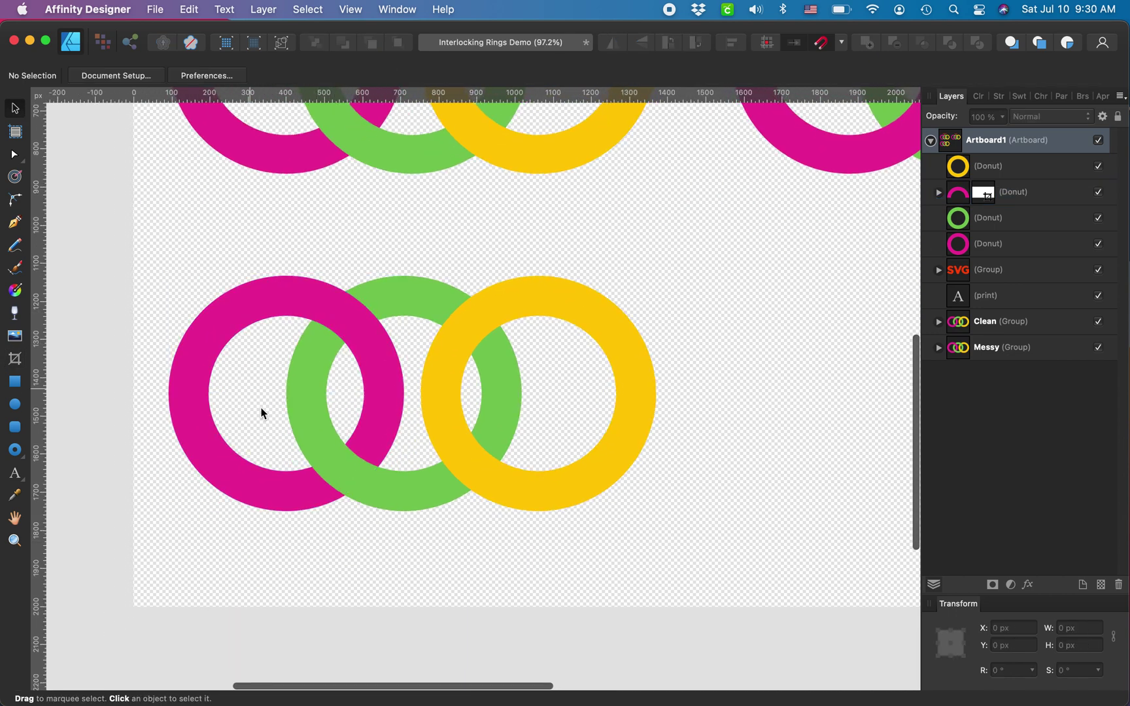
Duplicate the lower green ring and move the copy to the top of Layers.
left_click(524, 306)
scroll(524, 306, "down", 3)
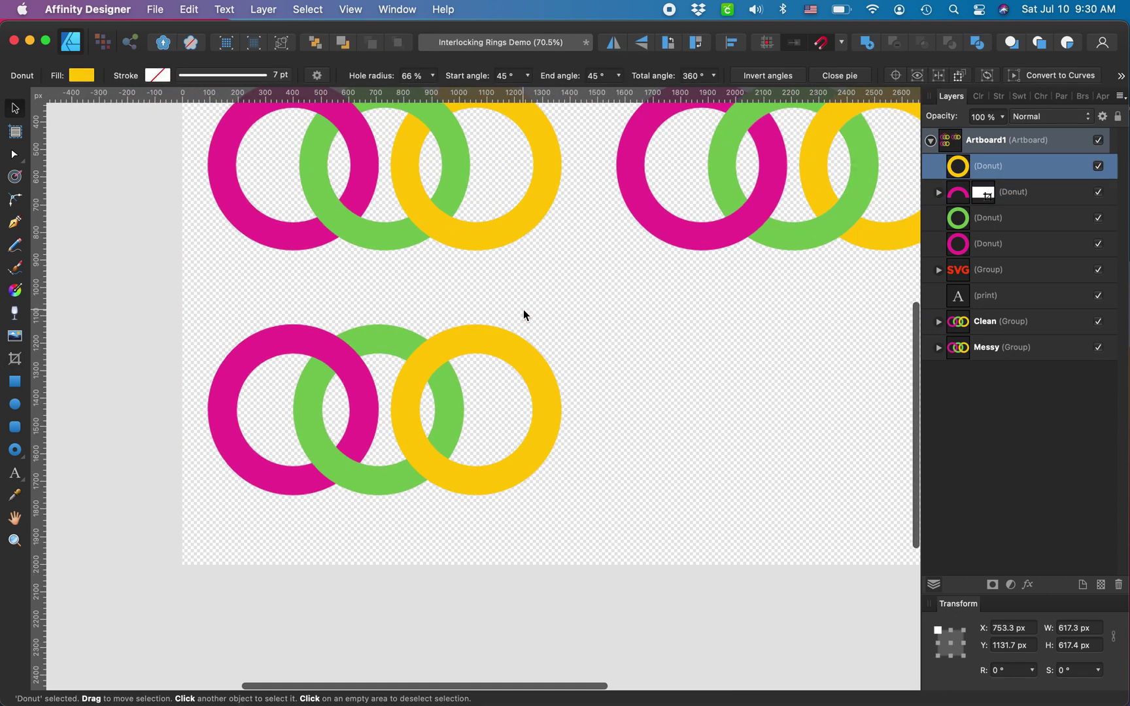
key("super+j")
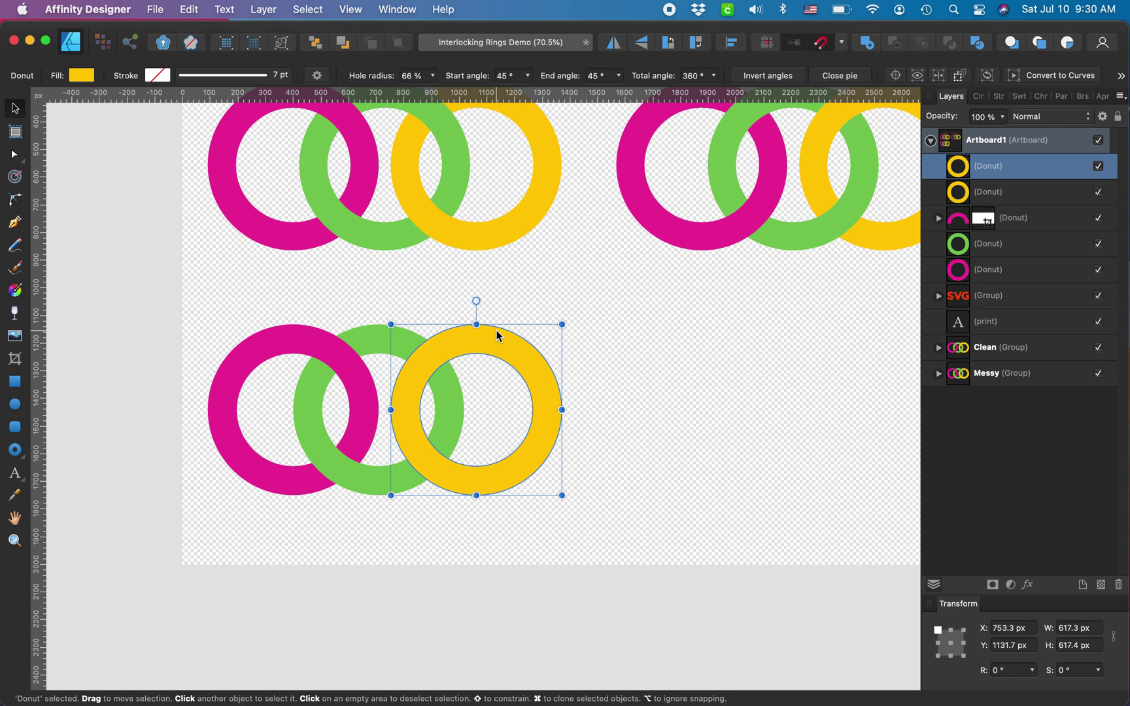
key("super+z")
left_click(365, 341)
scroll(365, 341, "up", 2)
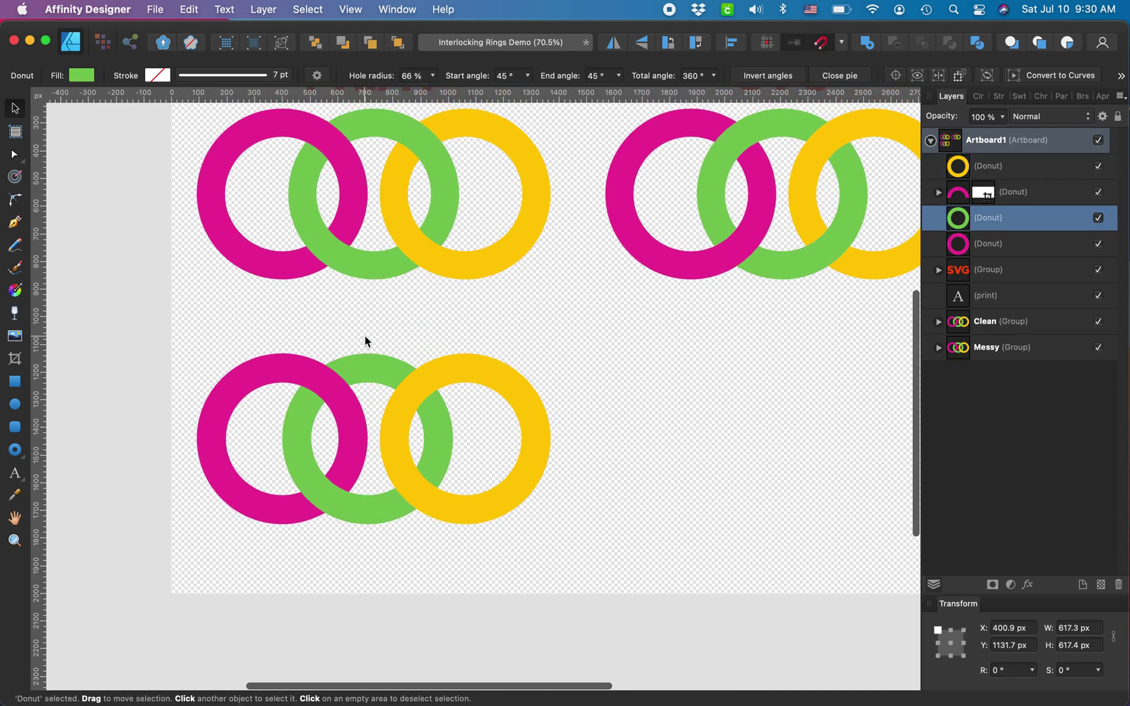
key("super+j")
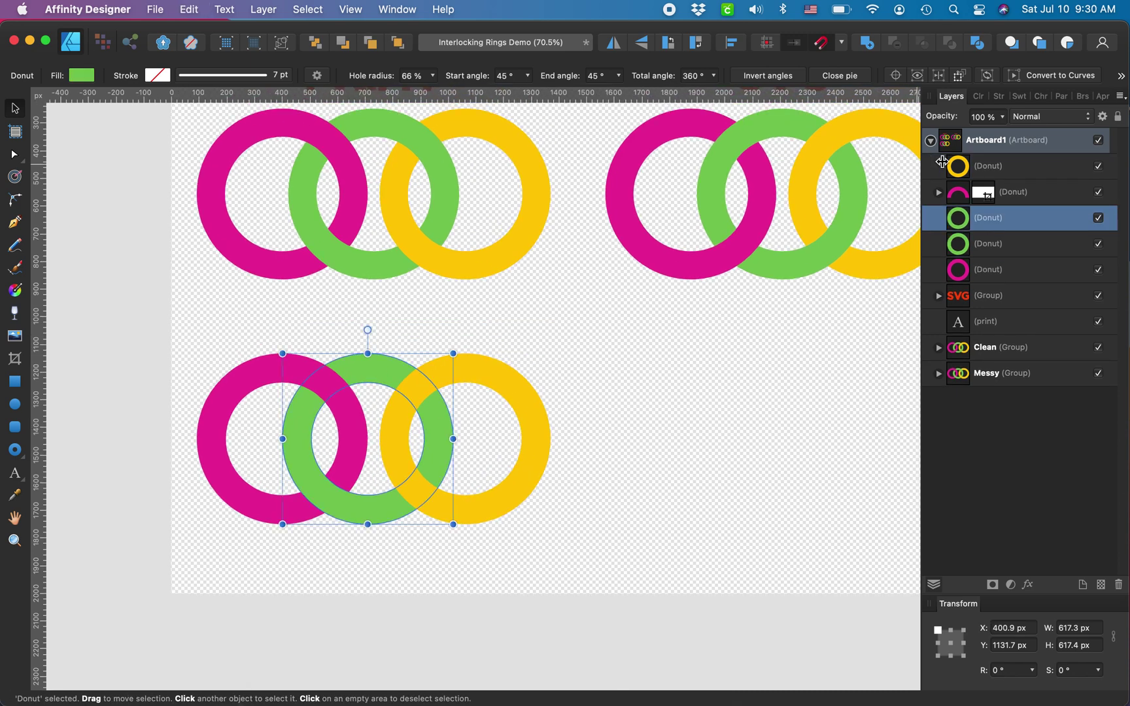
left_click_drag(993, 217, 981, 157)
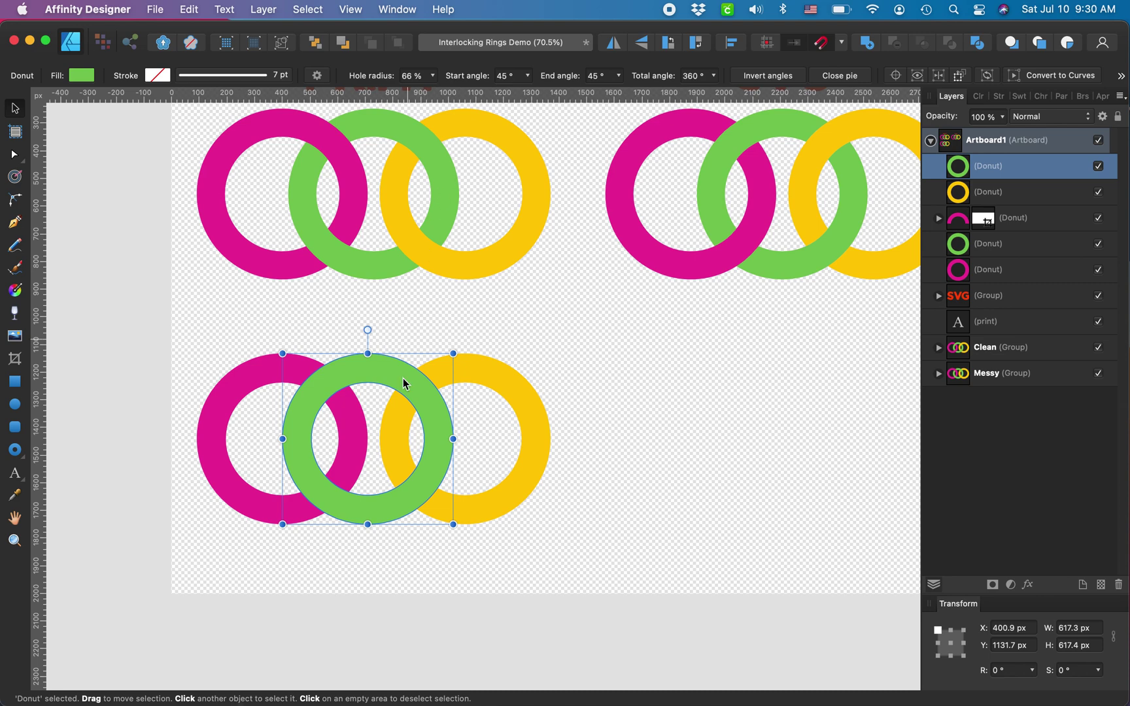
Crop the green copy to its top half and move the cropped magenta layer to the top.
left_click(16, 359)
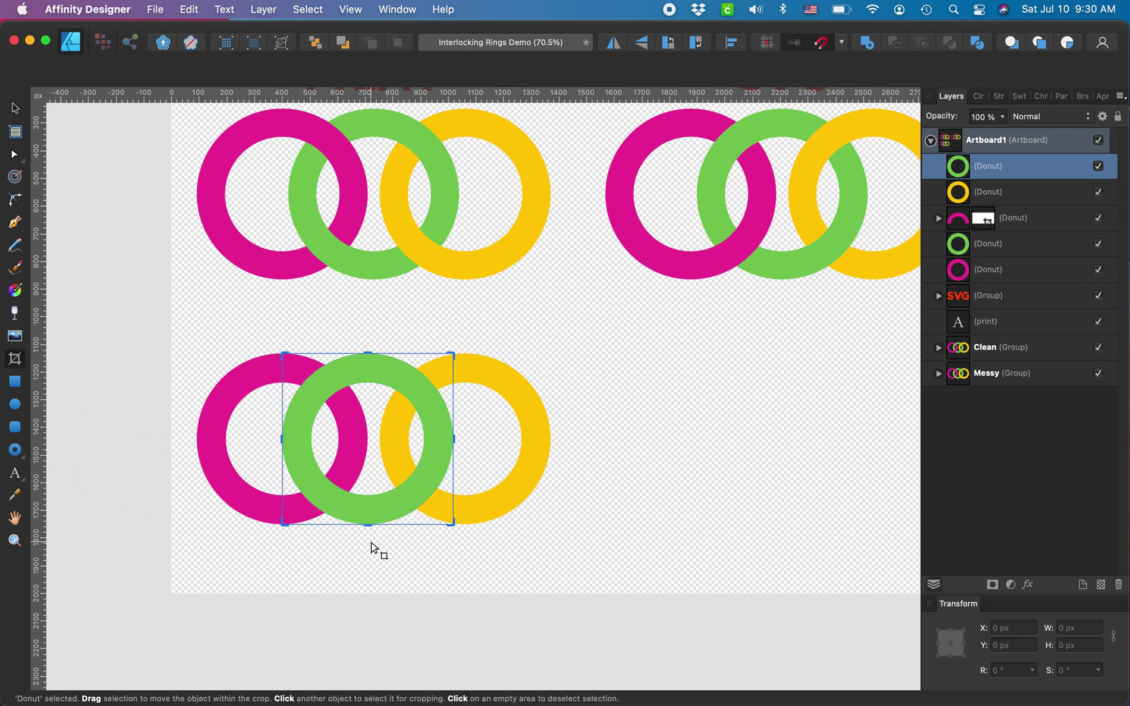
left_click_drag(367, 524, 371, 439)
left_click(1038, 226)
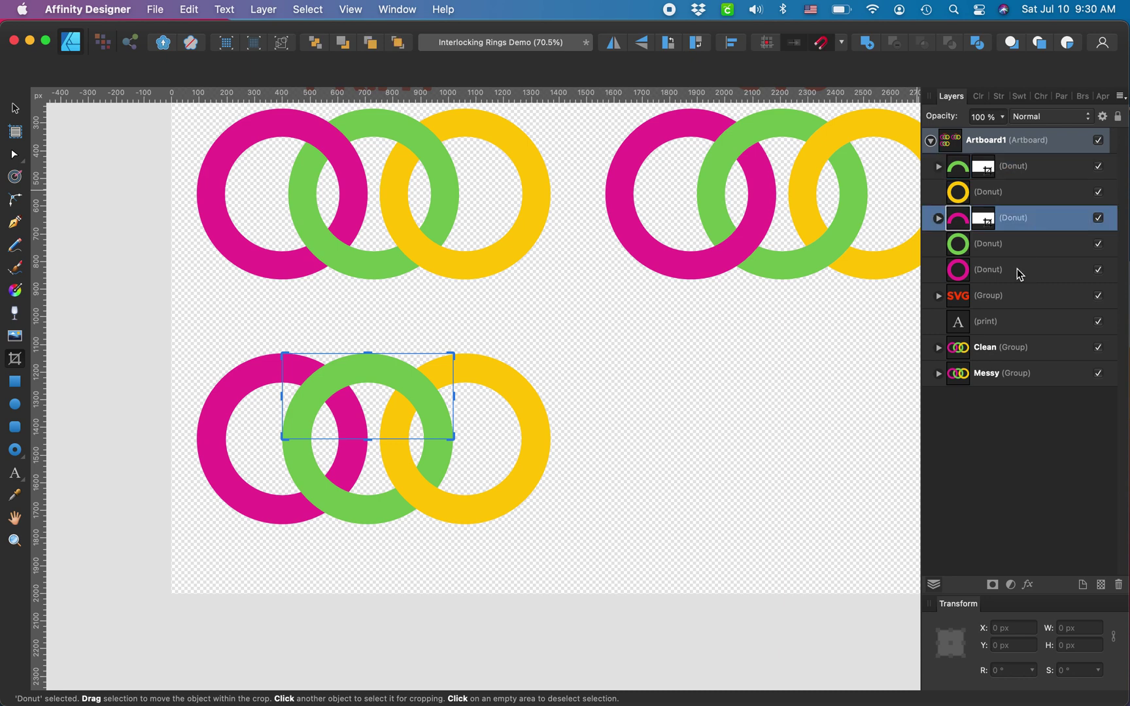
left_click_drag(1022, 222, 1043, 157)
Deselect, then marquee-select all five lower ring pieces.
scroll(401, 500, "up", 1)
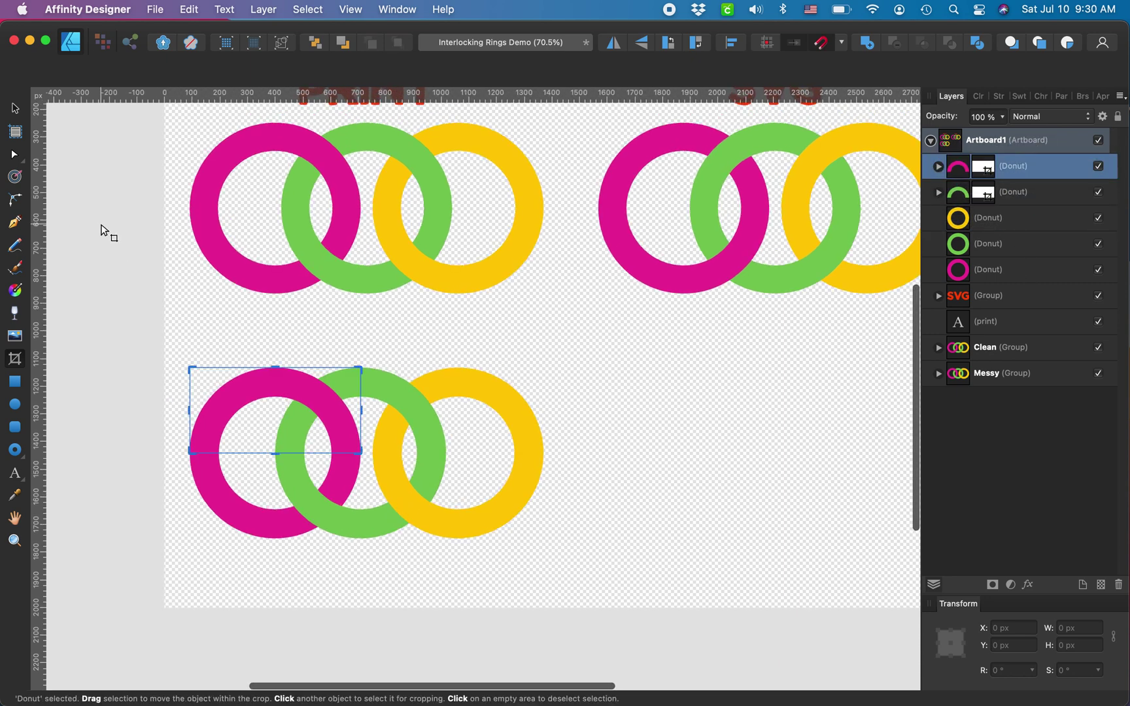
left_click(14, 122)
scroll(237, 331, "down", 3)
scroll(237, 331, "up", 2)
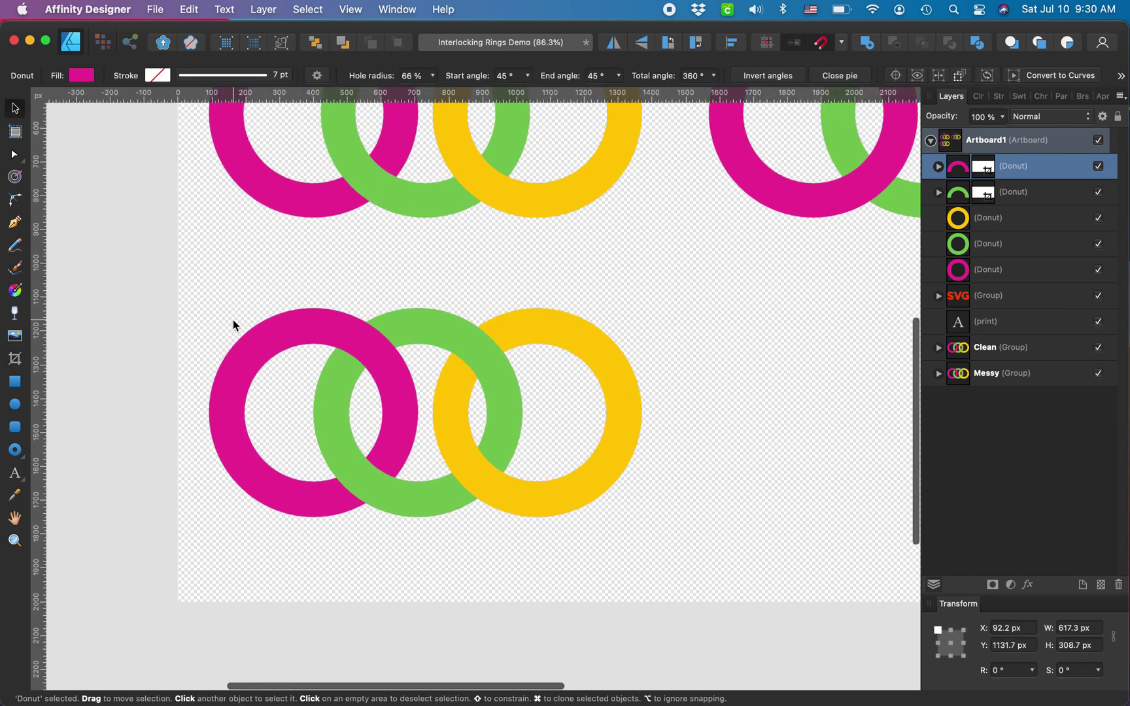
left_click(600, 286)
scroll(425, 392, "down", 1)
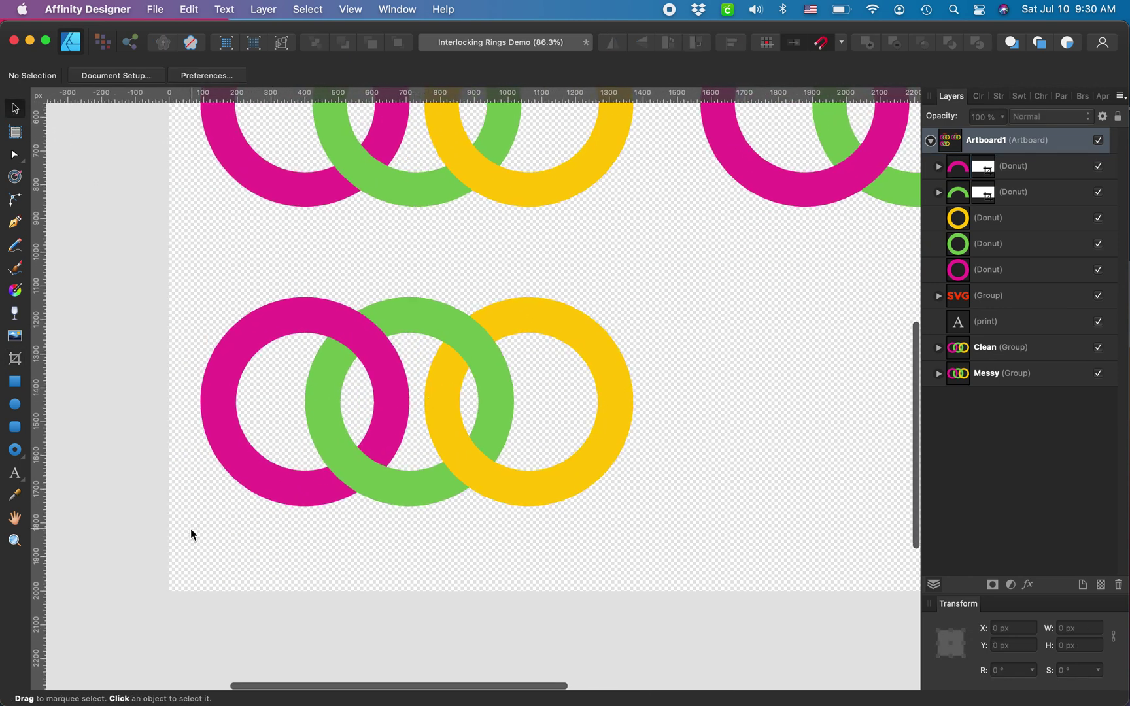
left_click_drag(191, 529, 661, 263)
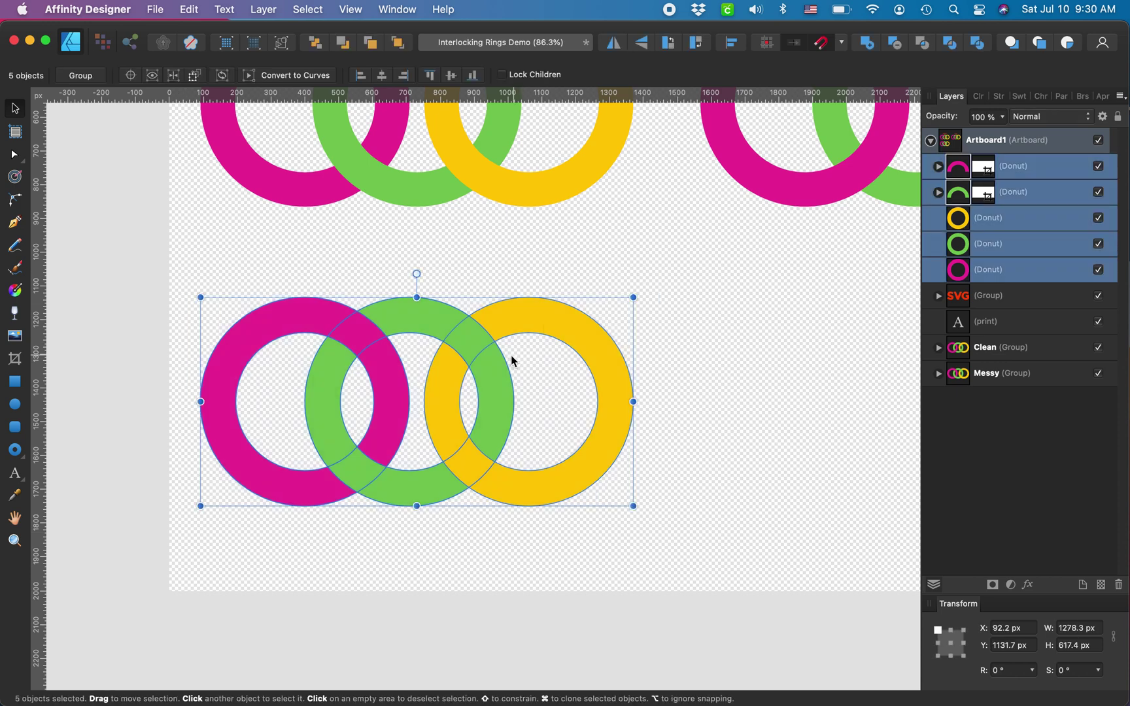
Group the five ring pieces and give them a white fill with a black outline.
key("super+g")
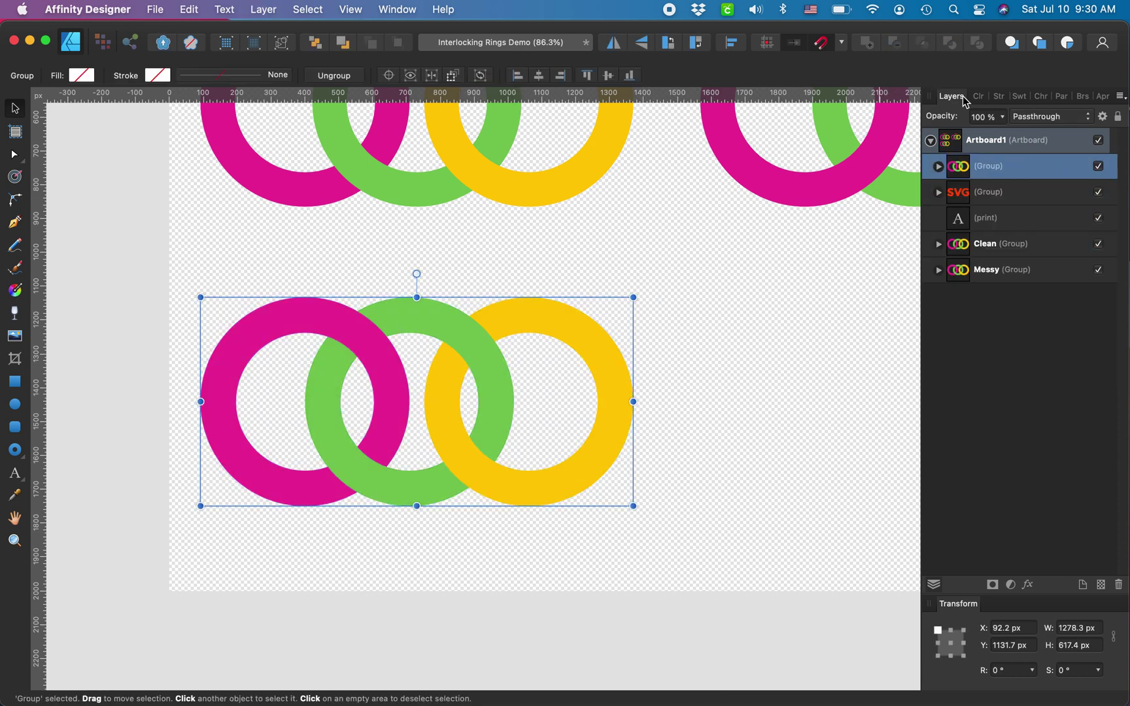
left_click(979, 97)
left_click(973, 193)
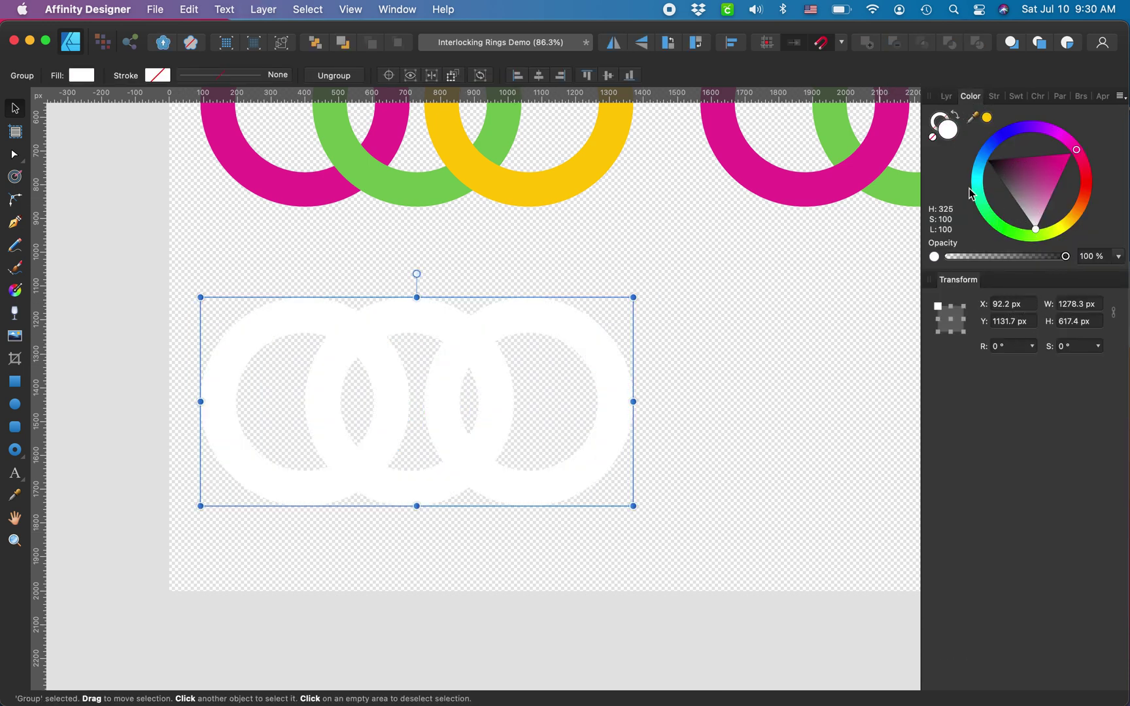
left_click(988, 160)
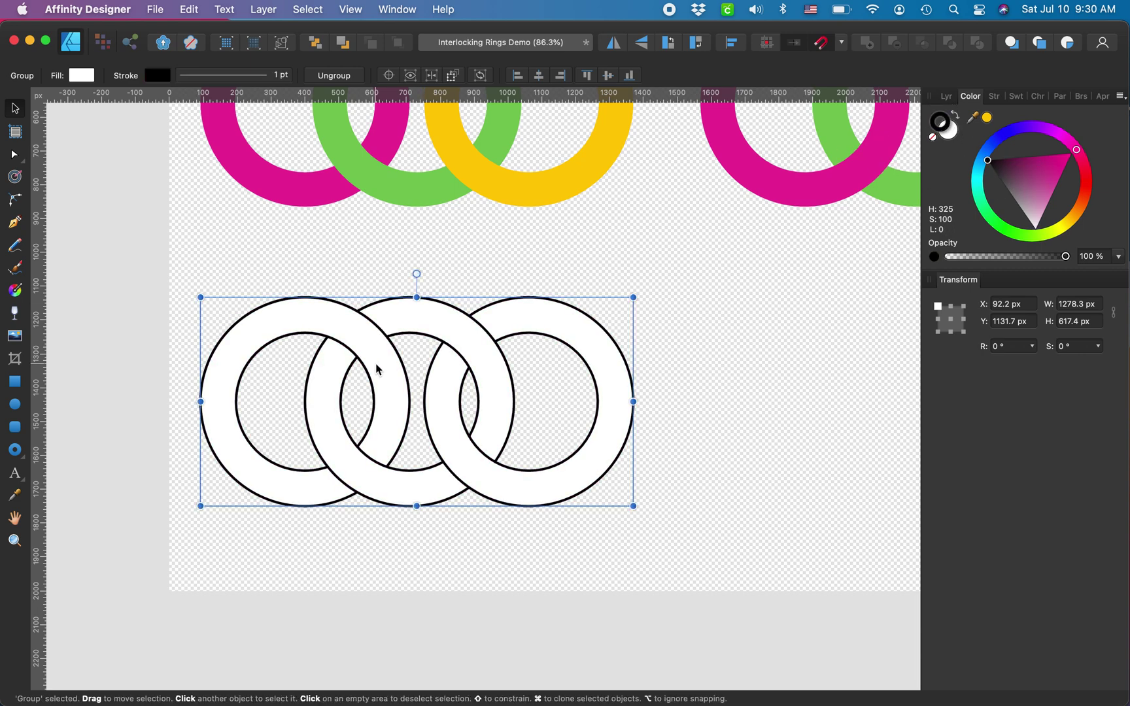
Deselect, pan across the canvas, and select the coloured PRINT rings group.
scroll(378, 371, "up", 5)
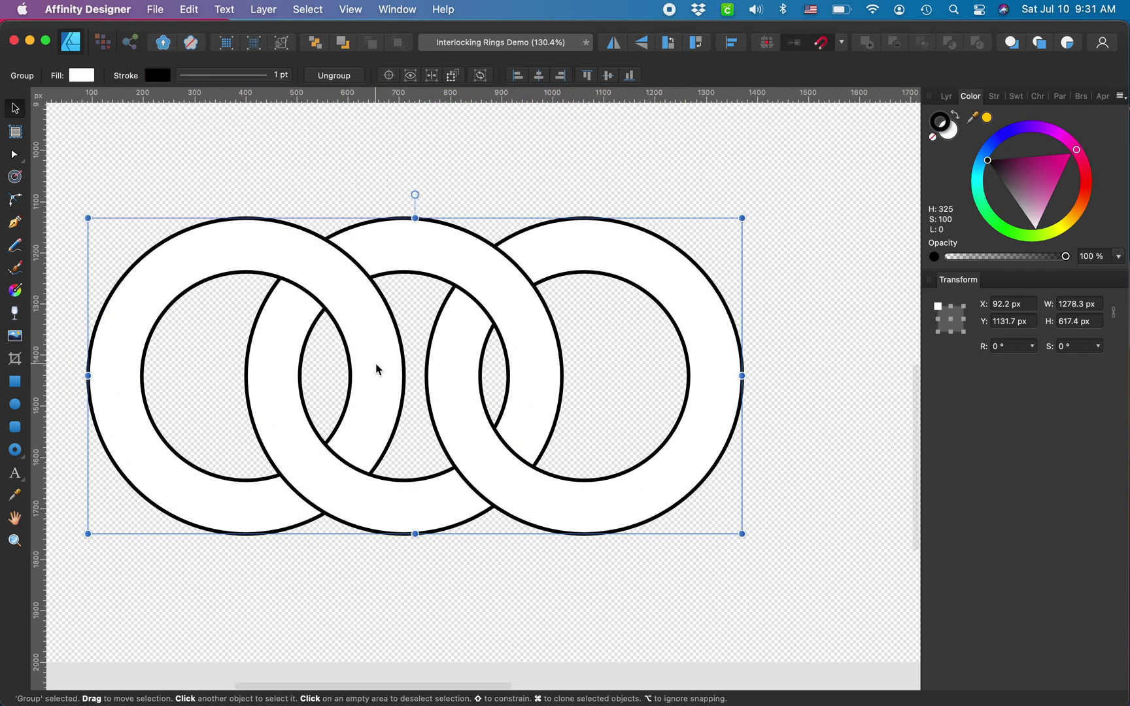
scroll(376, 370, "down", 3)
scroll(376, 370, "up", 2)
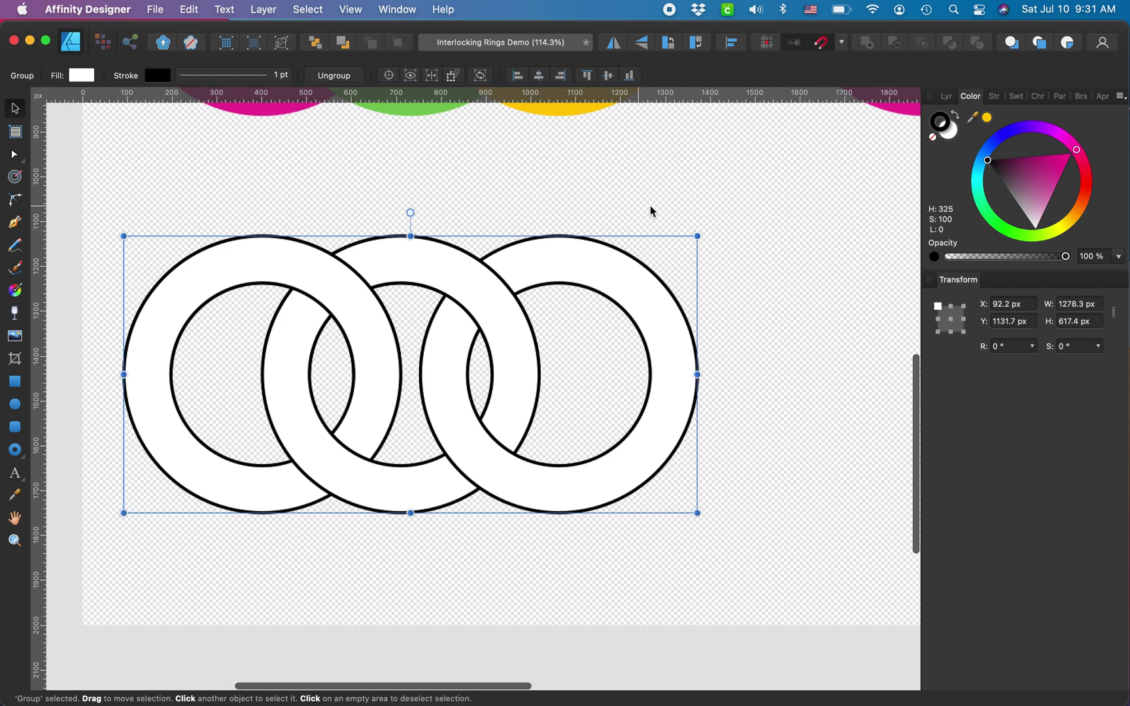
left_click(704, 211)
scroll(704, 211, "down", 4)
scroll(704, 211, "up", 5)
scroll(704, 212, "right", 5)
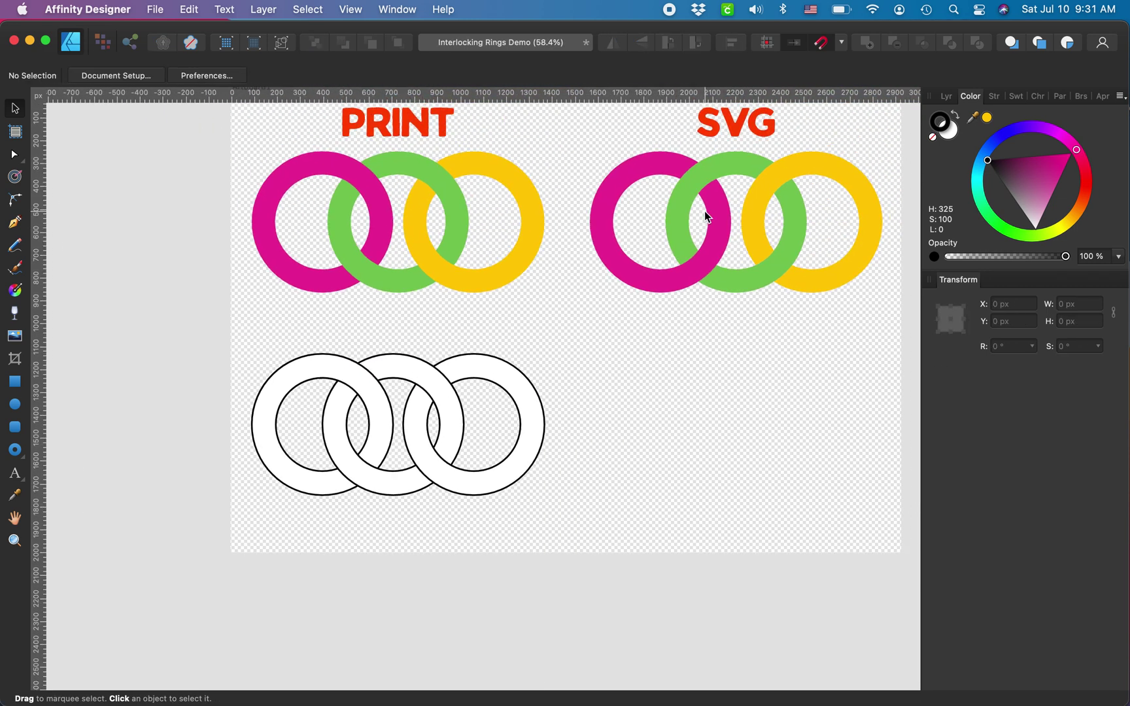
scroll(496, 259, "up", 2)
scroll(496, 259, "right", 2)
left_click(387, 223)
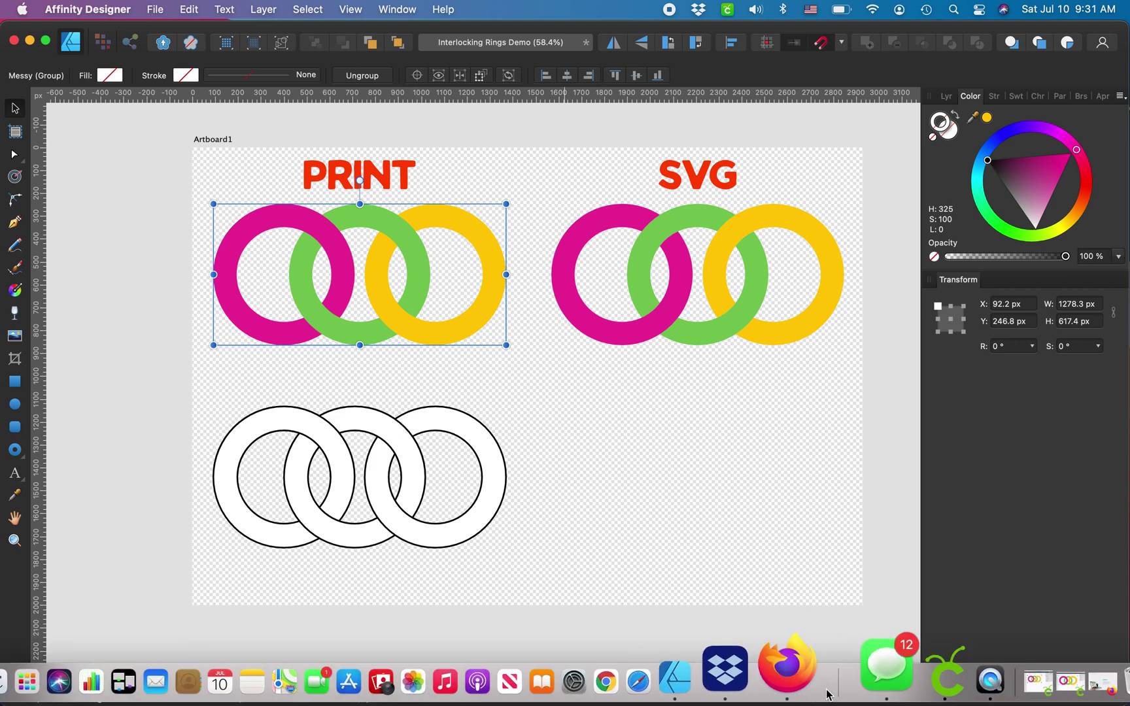
left_click(890, 679)
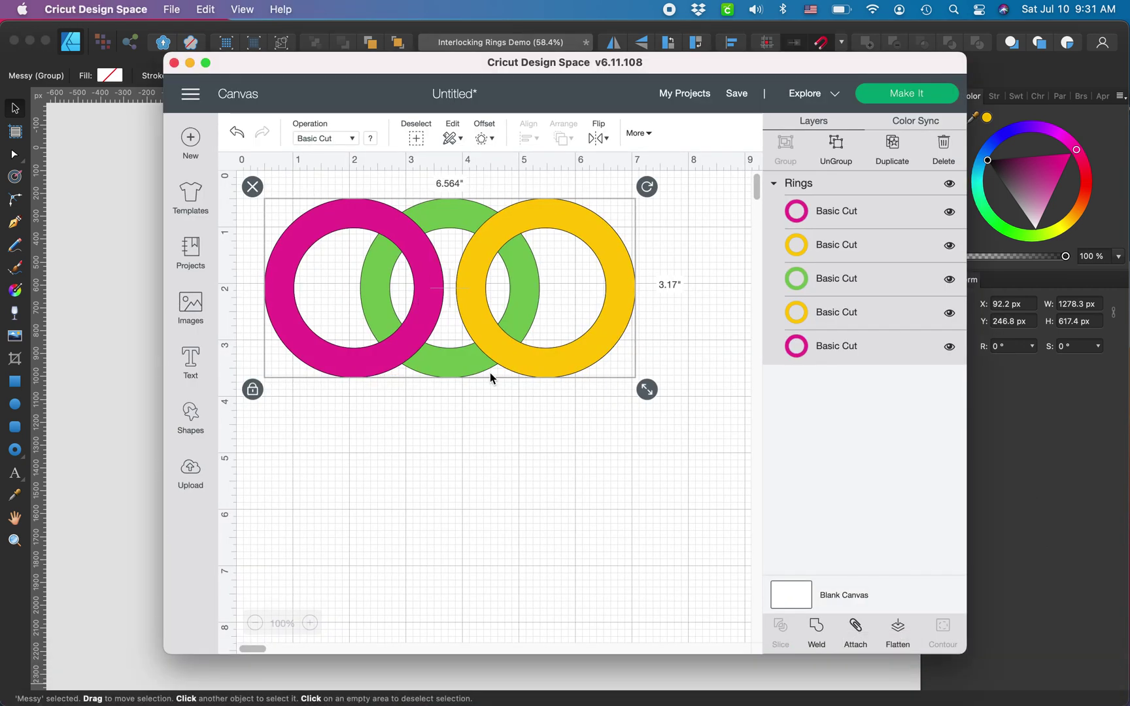
left_click(108, 298)
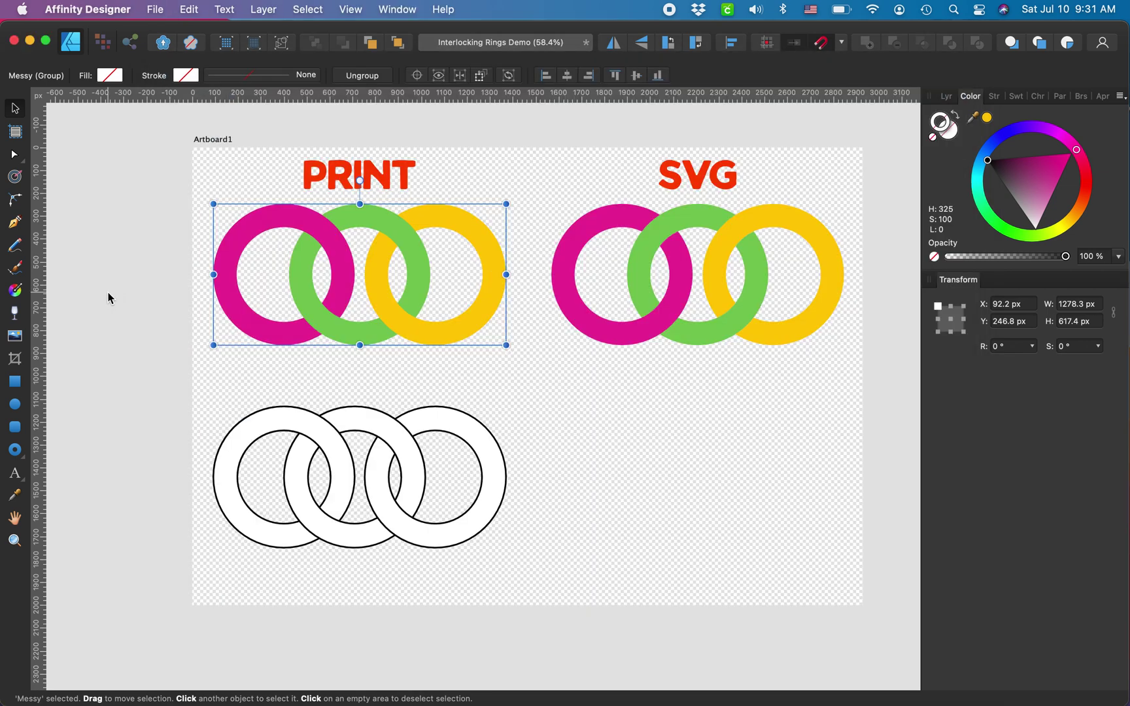
left_click(108, 298)
left_click(347, 224)
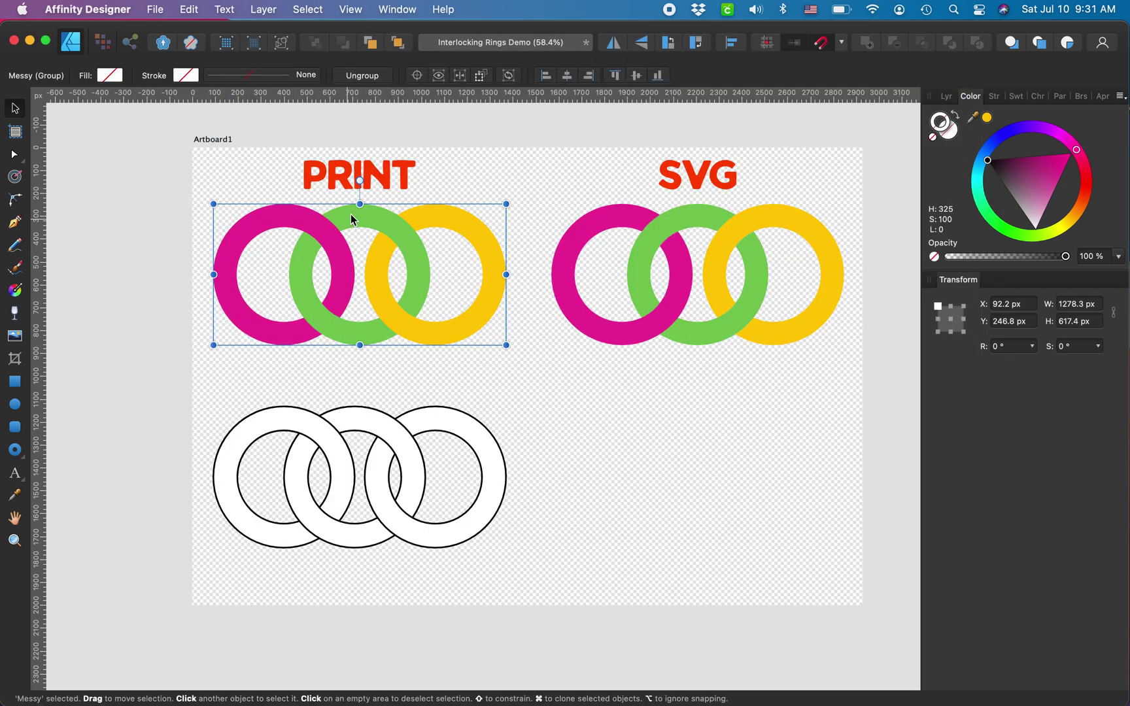
left_click(901, 693)
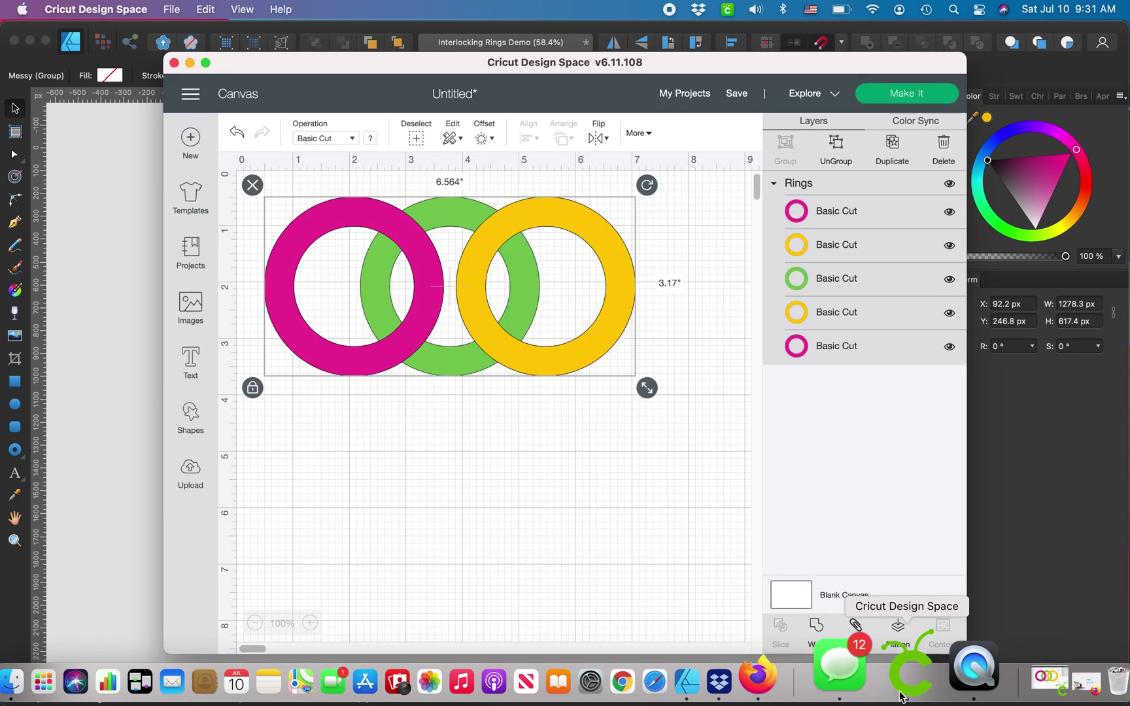
left_click(840, 211)
left_click(835, 243)
left_click(835, 277)
left_click(836, 314)
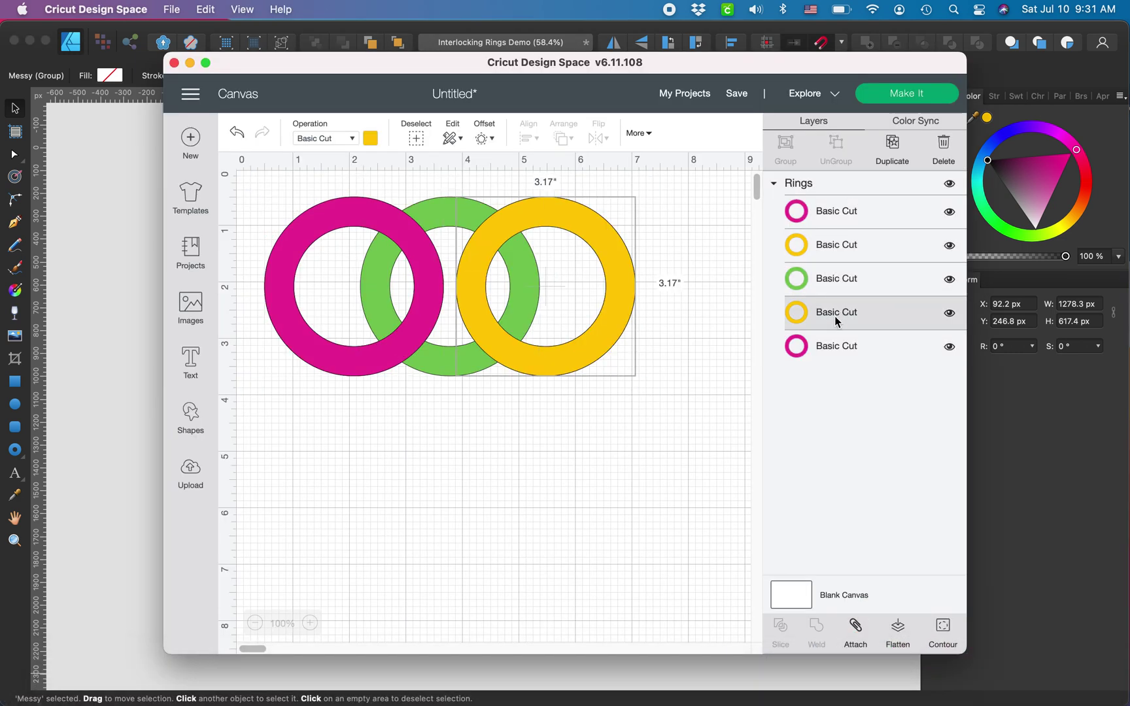
left_click(834, 347)
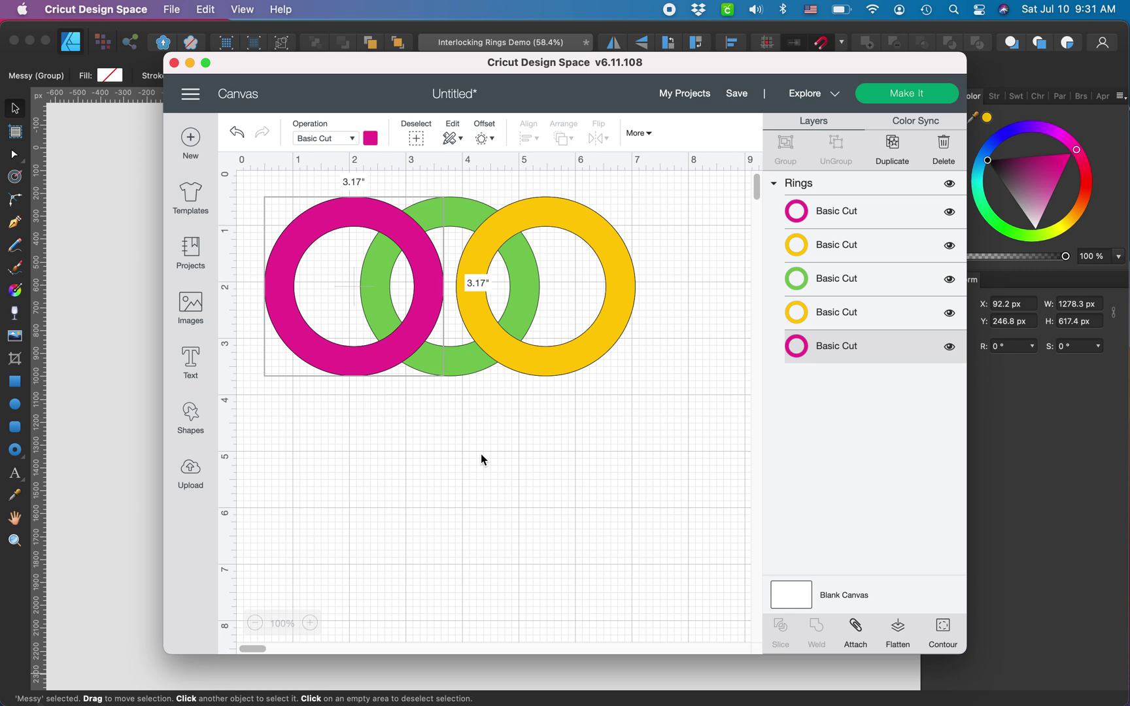
left_click(139, 227)
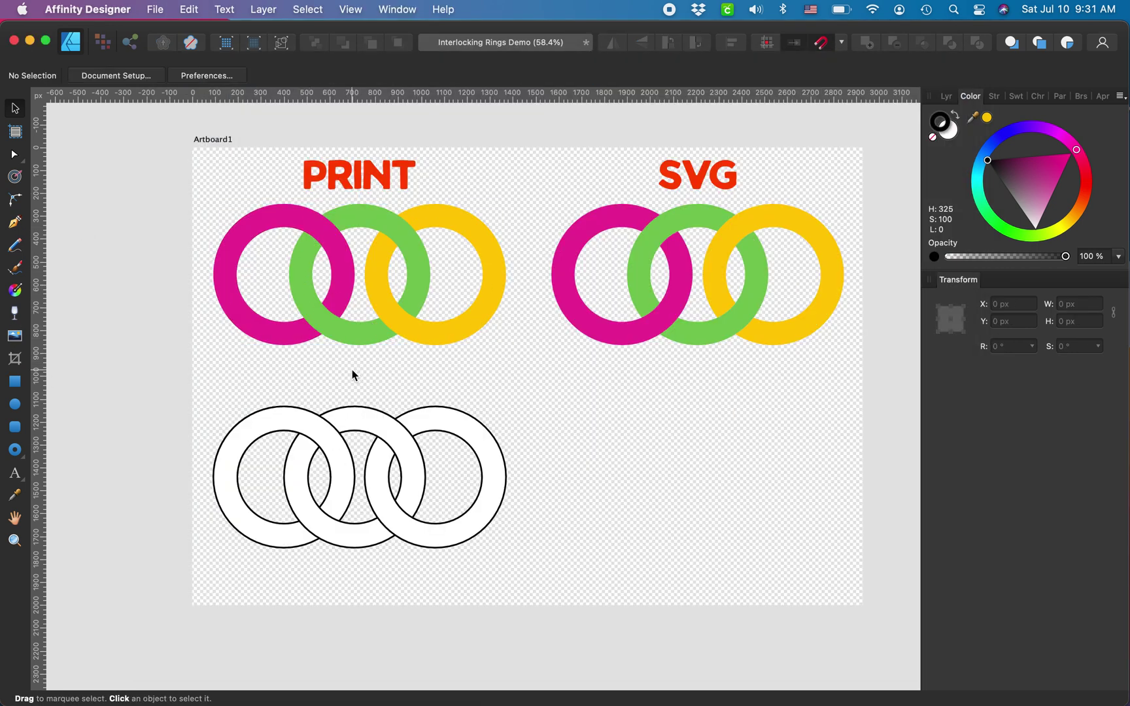
Expand the Messy group in Layers, zoom out, and select the clean SVG rings group.
scroll(352, 374, "right", 1)
left_click(942, 96)
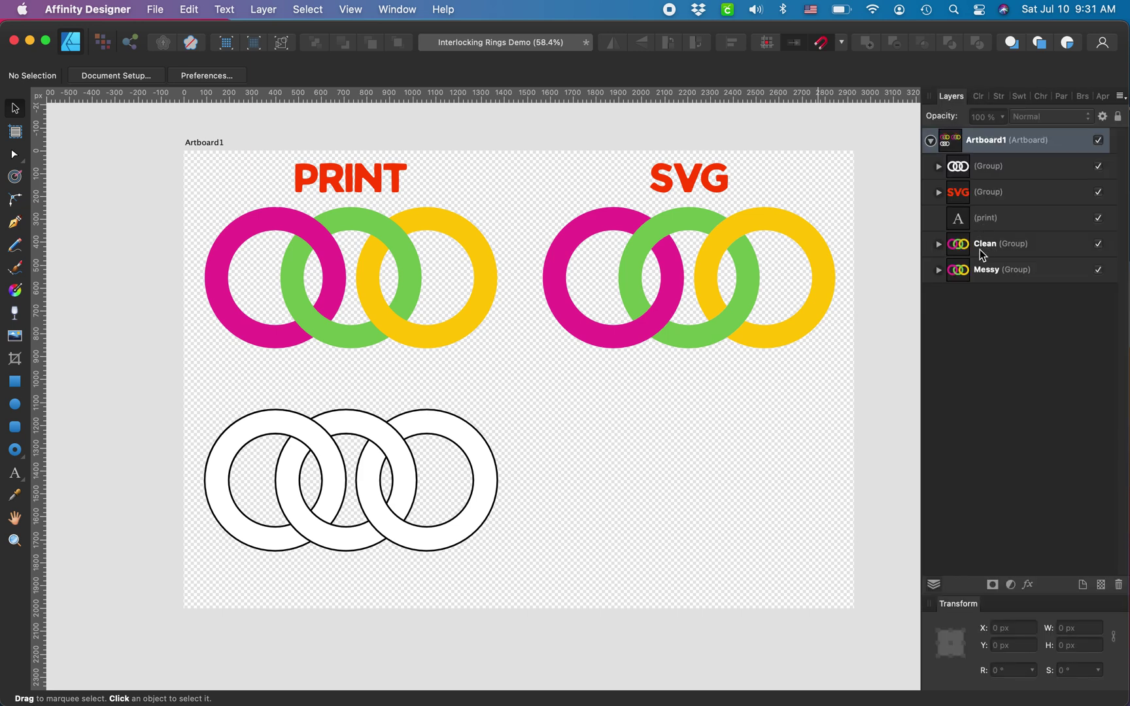
left_click(938, 269)
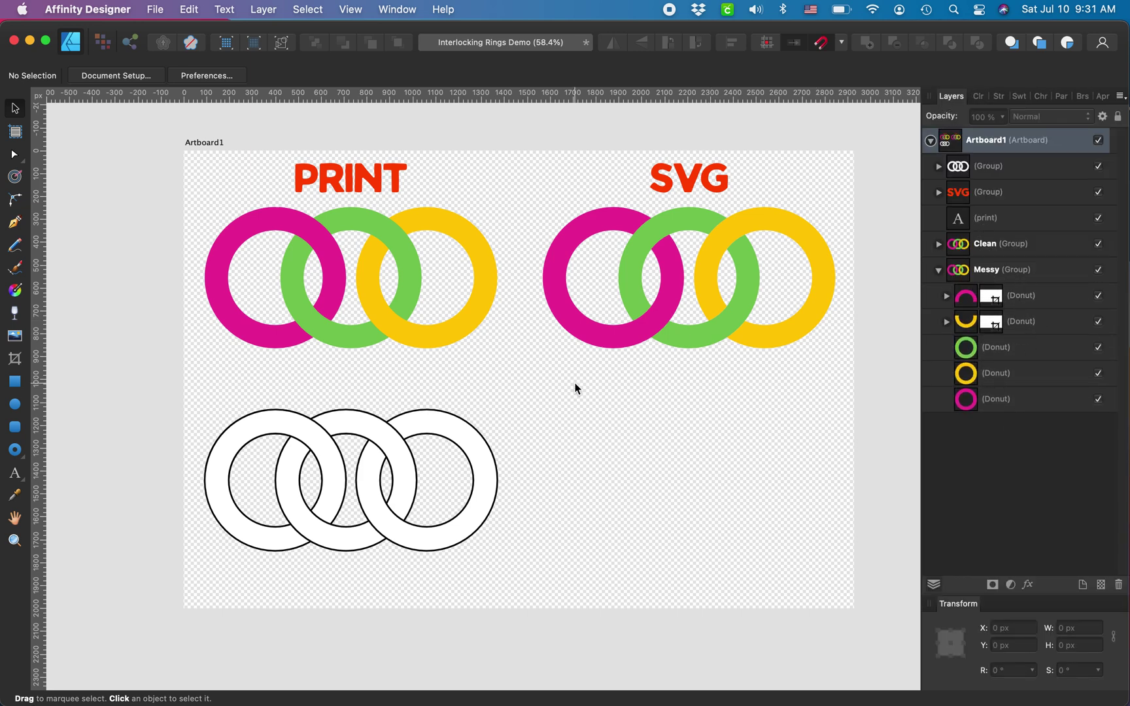
scroll(575, 388, "right", 3)
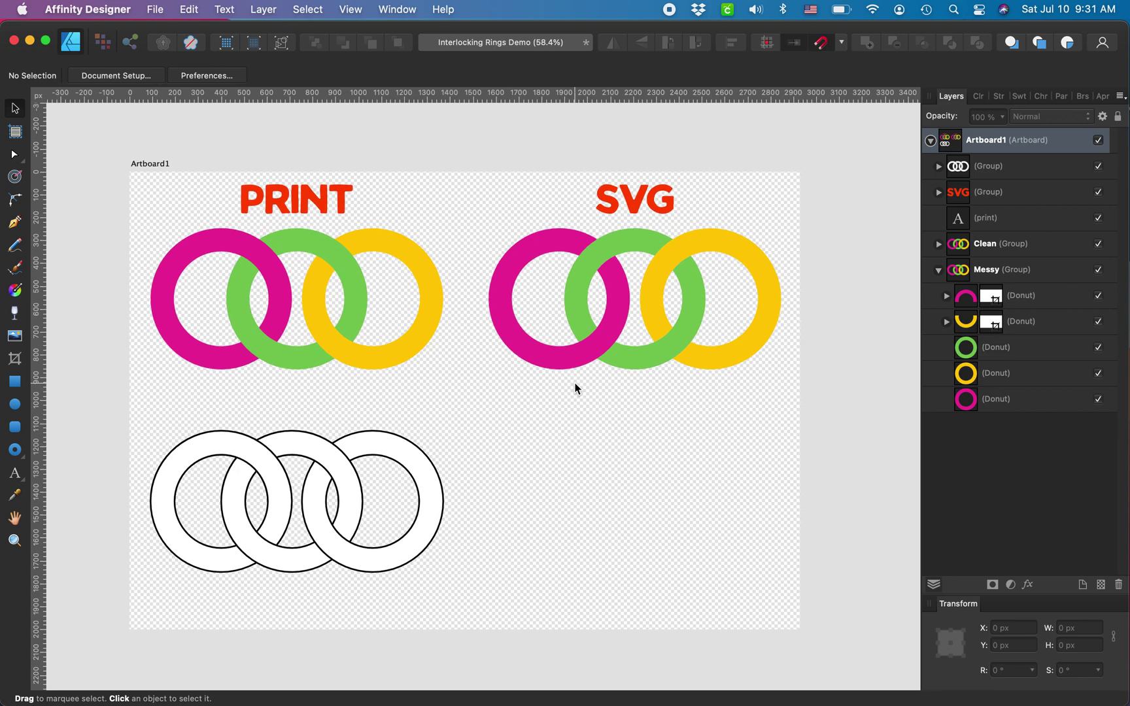
scroll(575, 388, "right", 3)
scroll(575, 388, "up", 3)
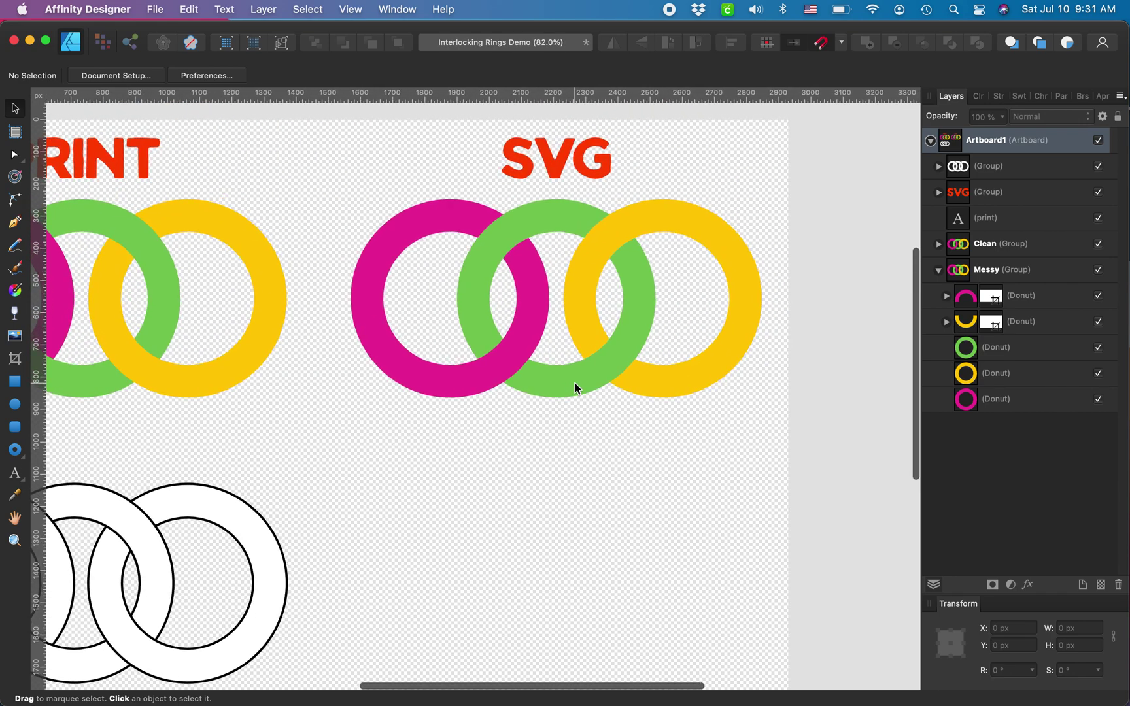
scroll(575, 383, "up", 1)
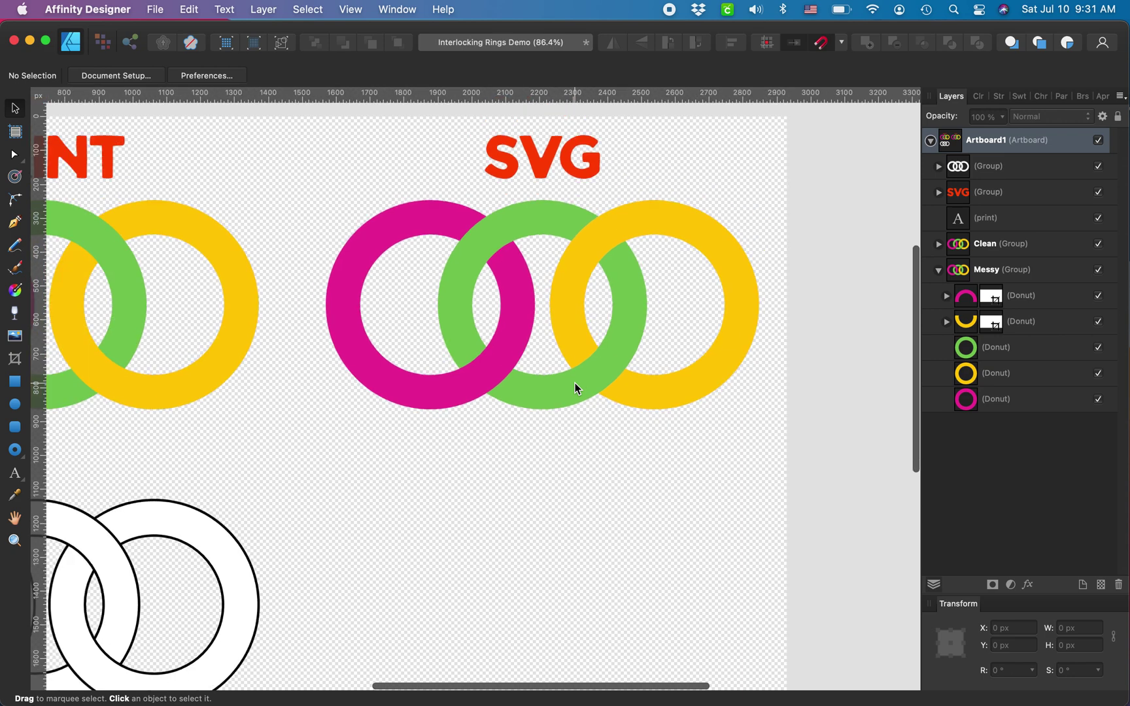
scroll(575, 382, "down", 3)
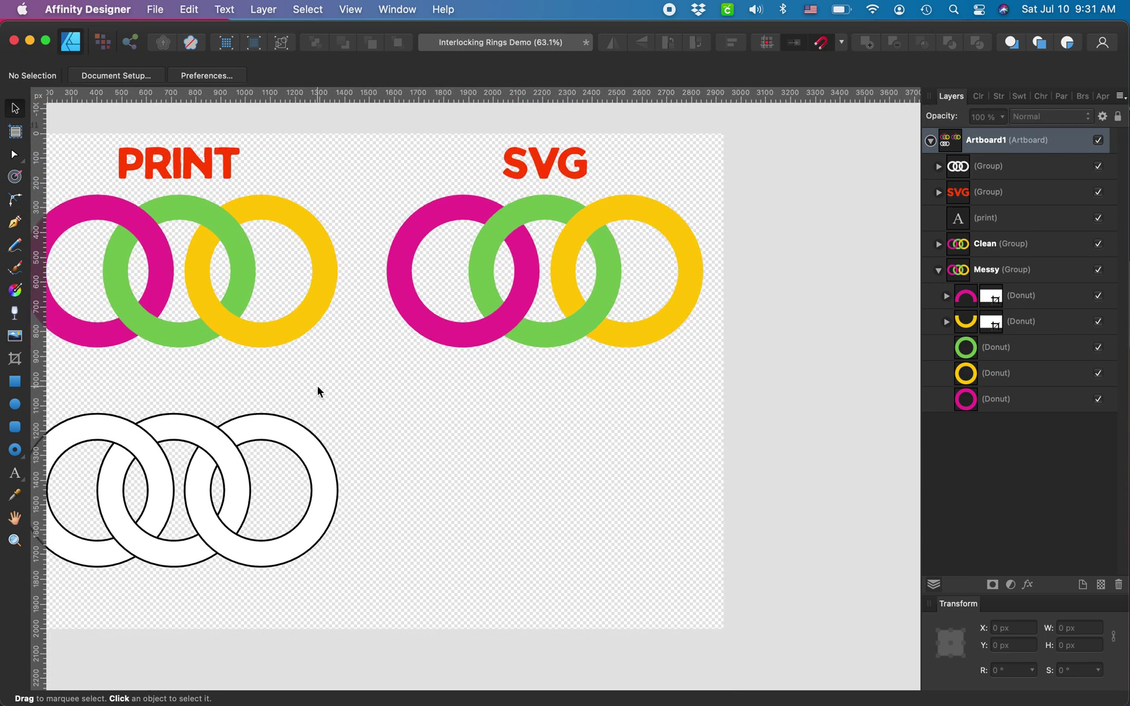
left_click(414, 229)
Draw a donut over the magenta ring, 617.4 px square with a 67% hole.
left_click(27, 451)
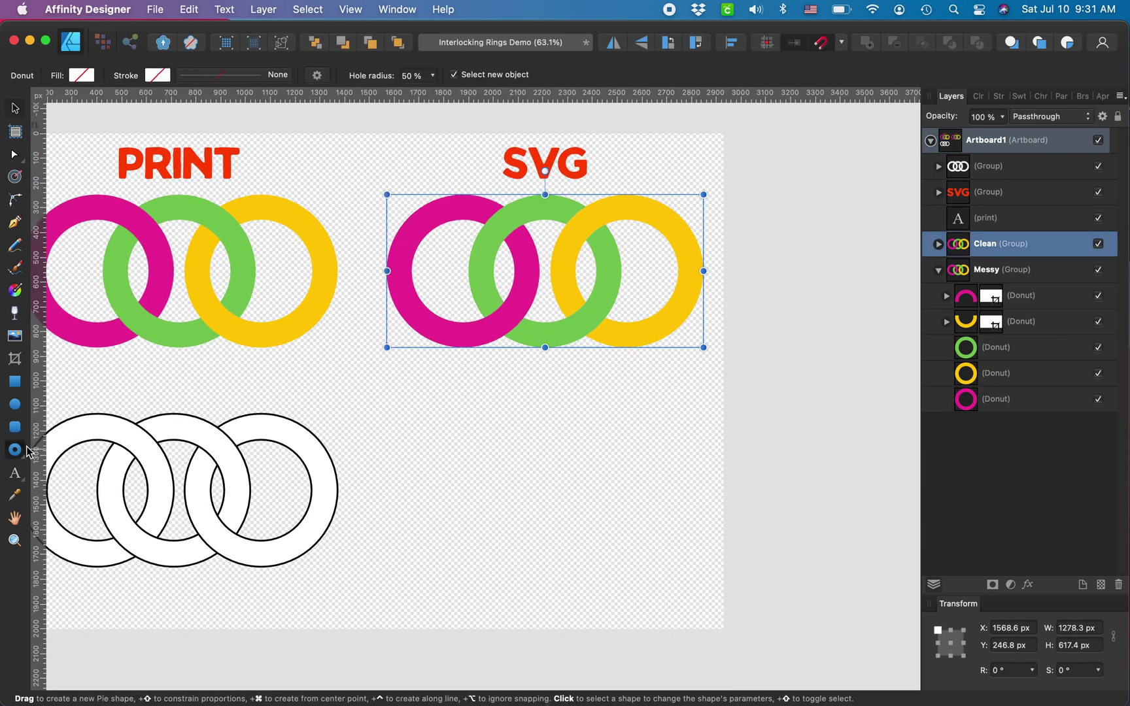
left_click_drag(414, 331, 544, 195)
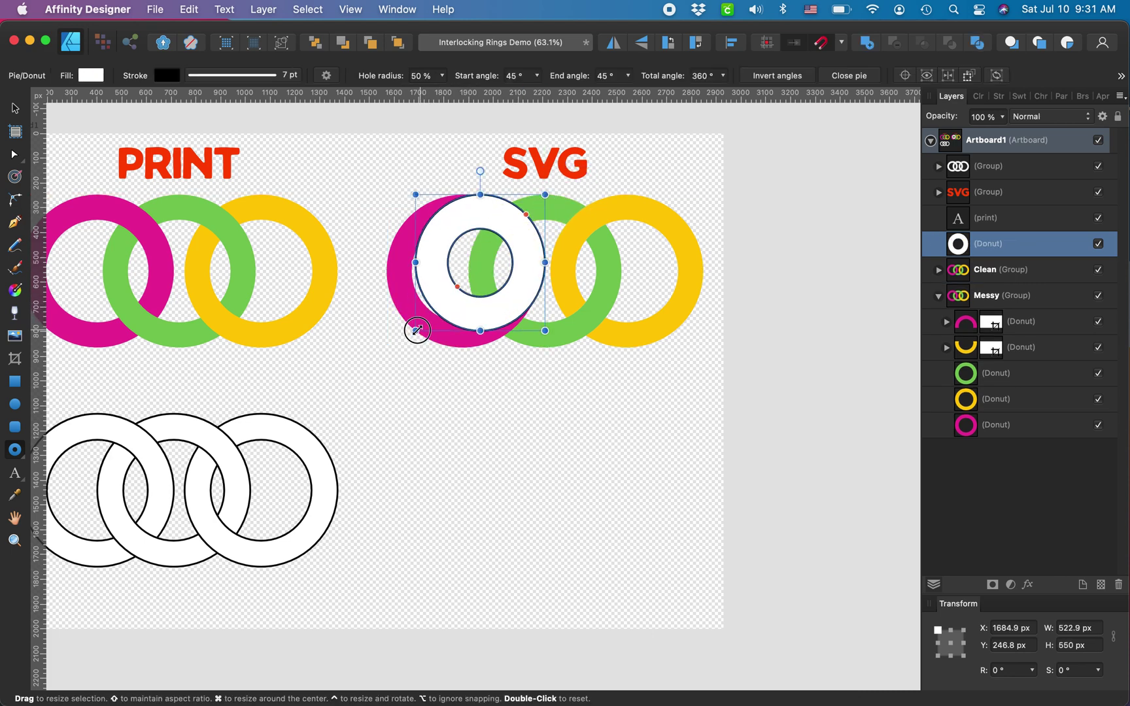
left_click_drag(416, 330, 387, 347)
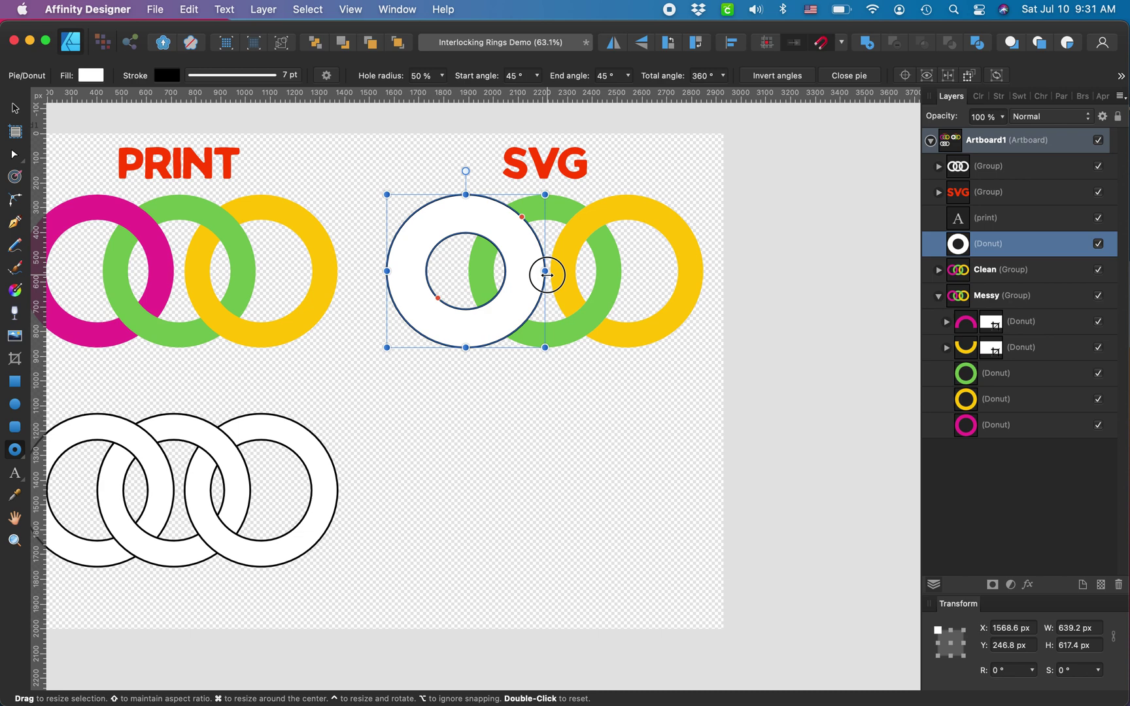
mouse_move(545, 271)
left_mouse_down()
mouse_move(531, 263)
mouse_move(540, 272)
left_mouse_up()
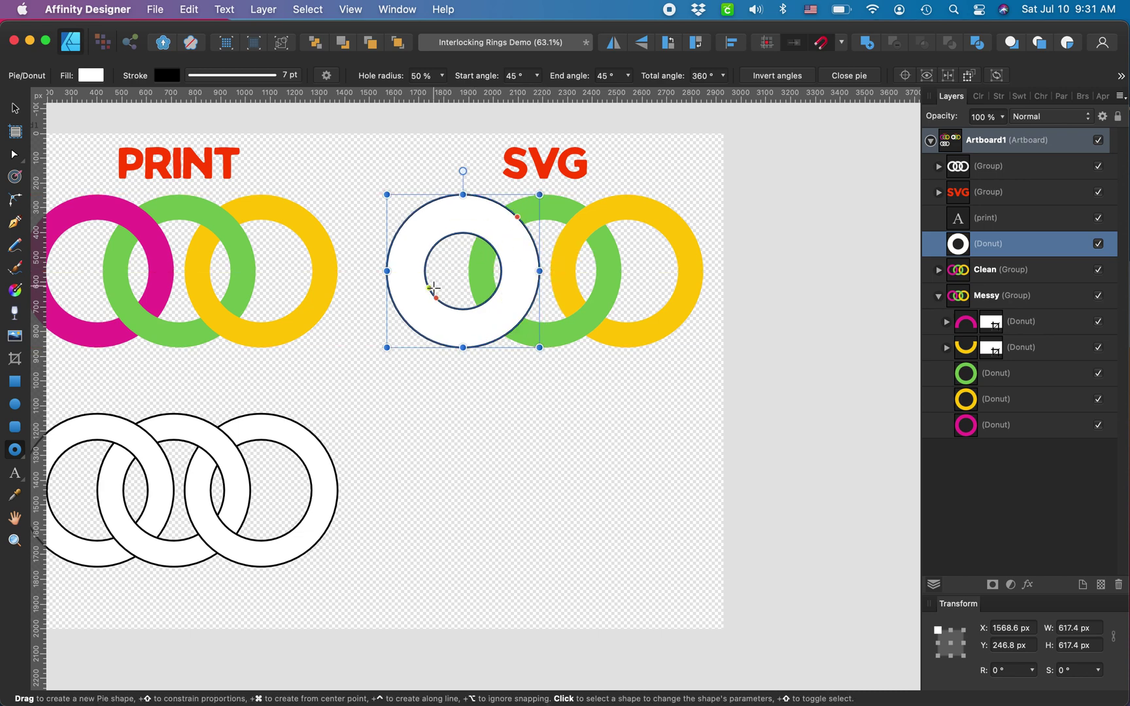
left_click_drag(437, 298, 427, 306)
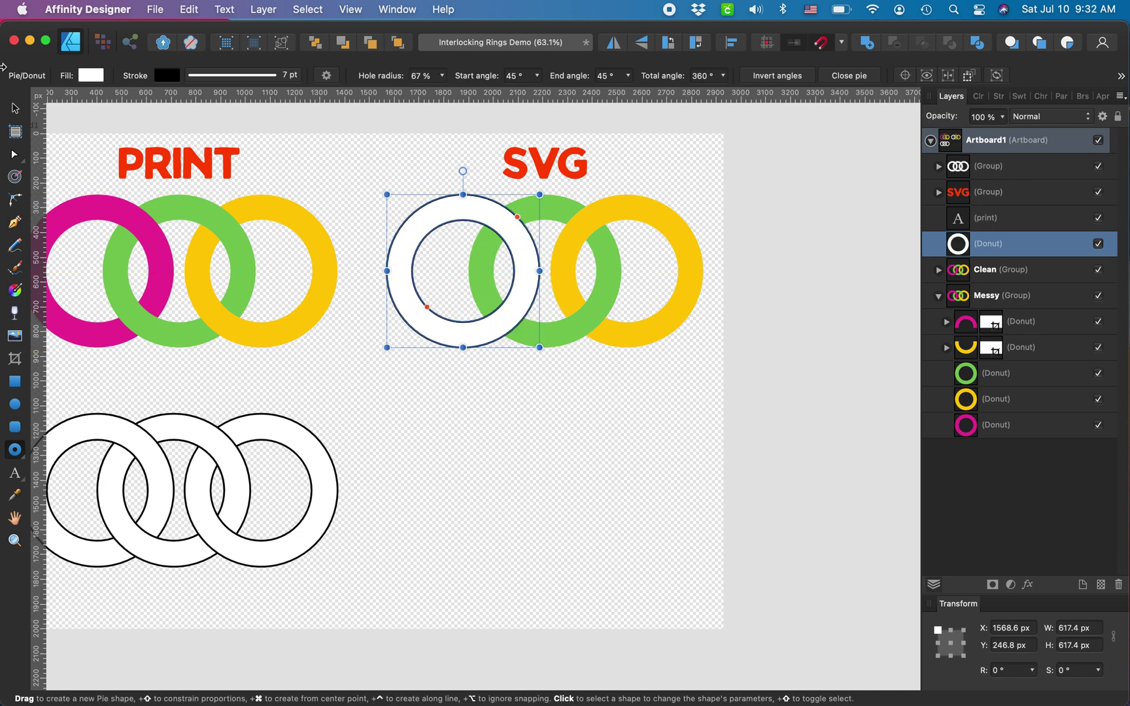
Move the white donut below the SVG rings.
left_click(15, 108)
left_click_drag(471, 243, 472, 462)
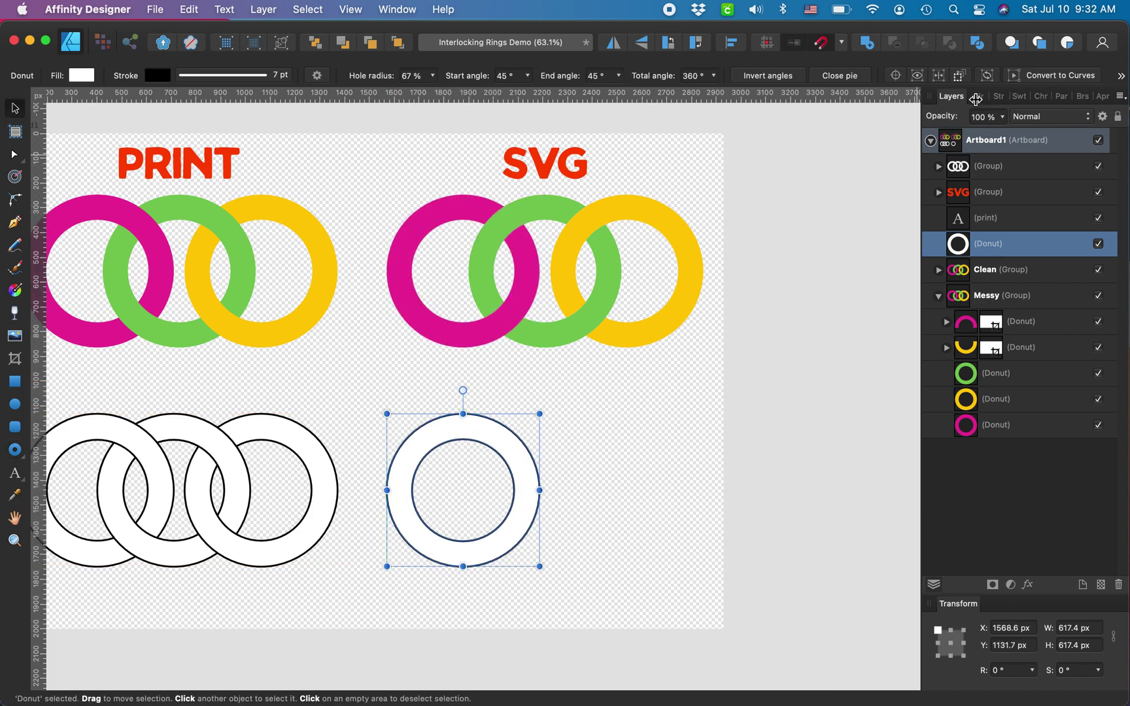
left_click(976, 99)
Remove the donut's outline and fill it with the ring's magenta.
left_click(933, 138)
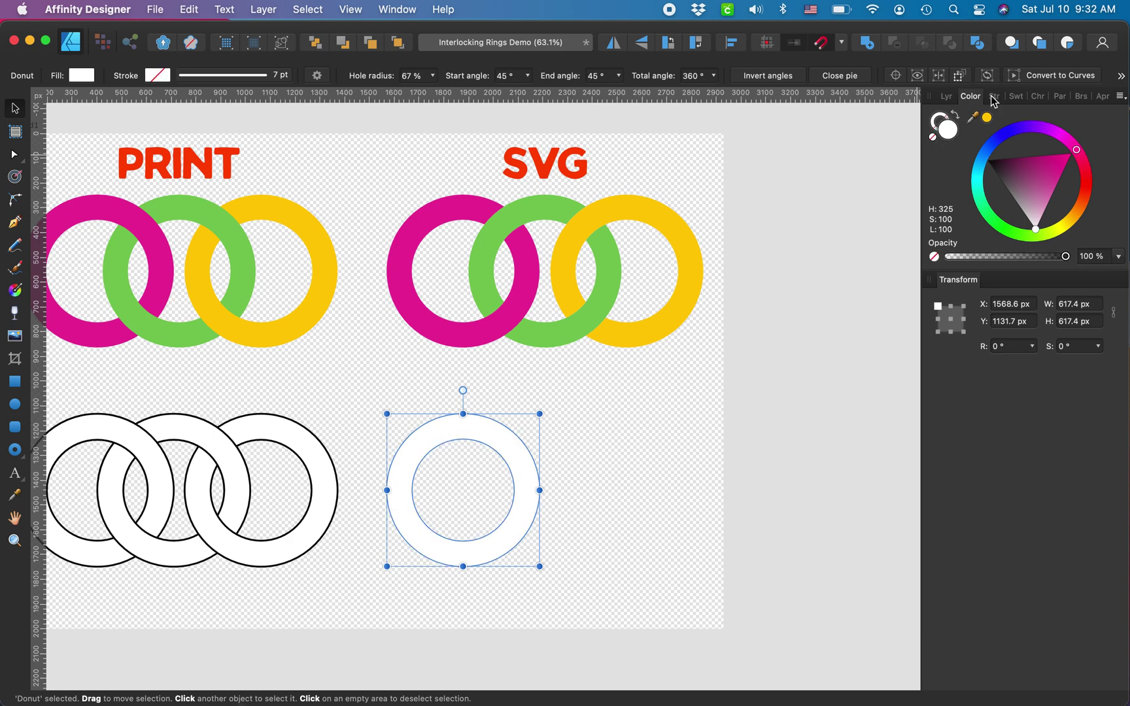
left_click(14, 495)
left_click(431, 214)
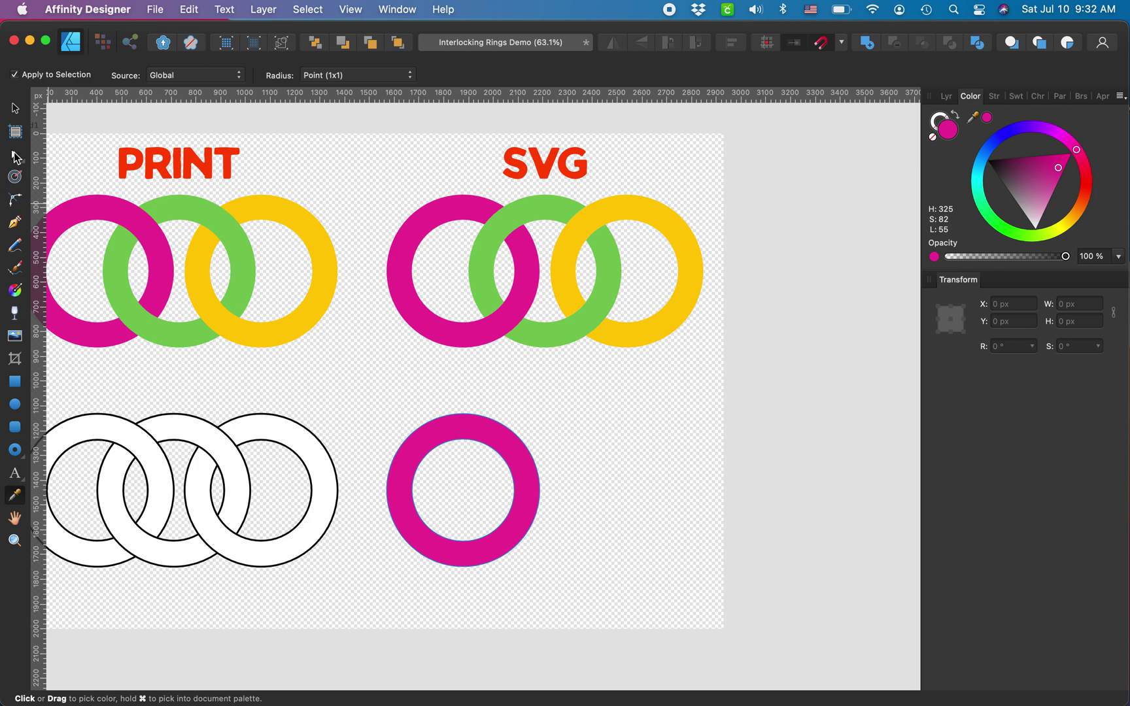
left_click(16, 109)
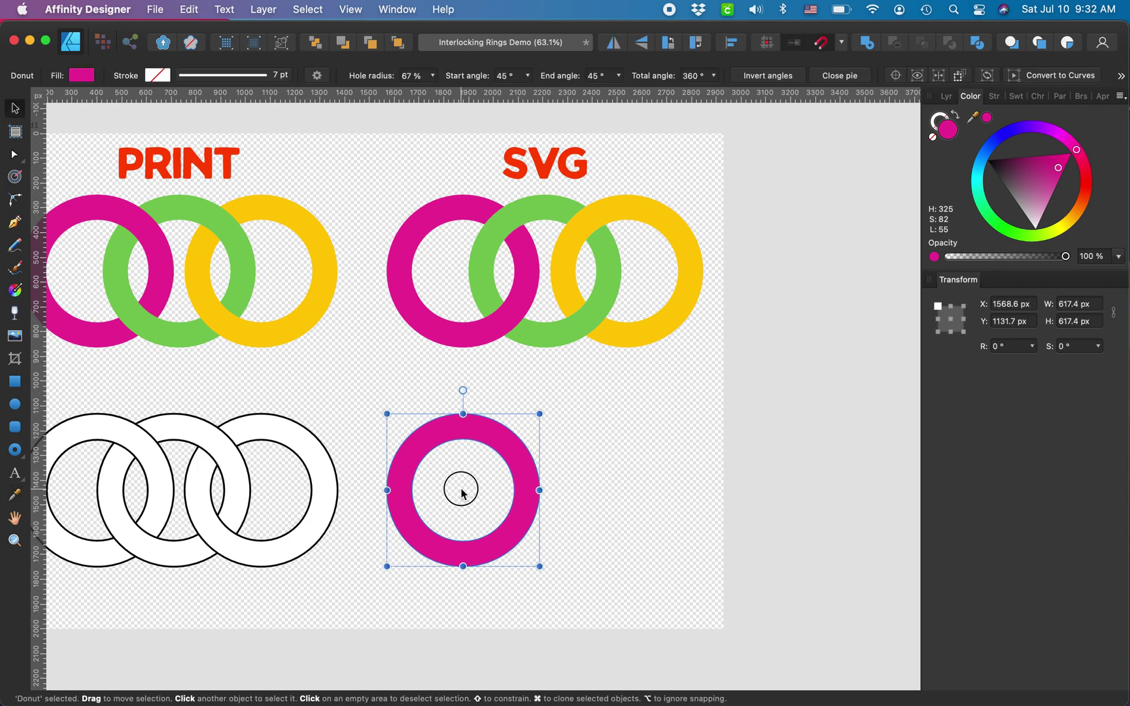
Drag a copy of the magenta donut to the right and recolour it green.
left_click_drag(461, 492, 543, 484)
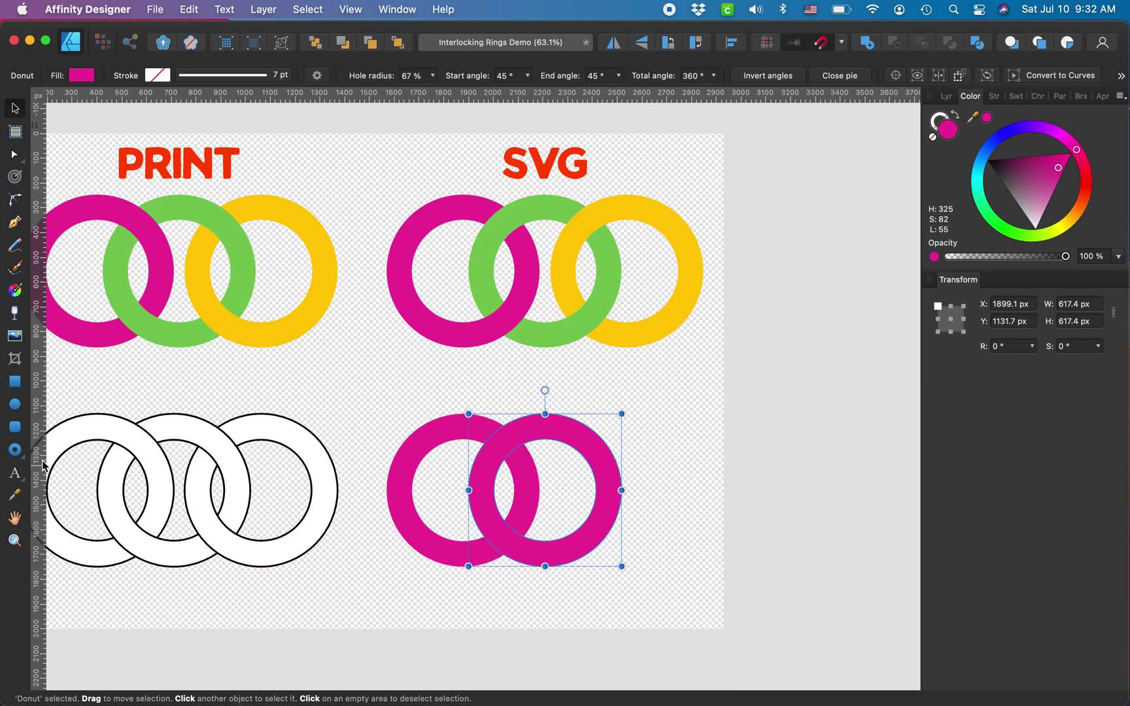
left_click(14, 495)
left_click(185, 239)
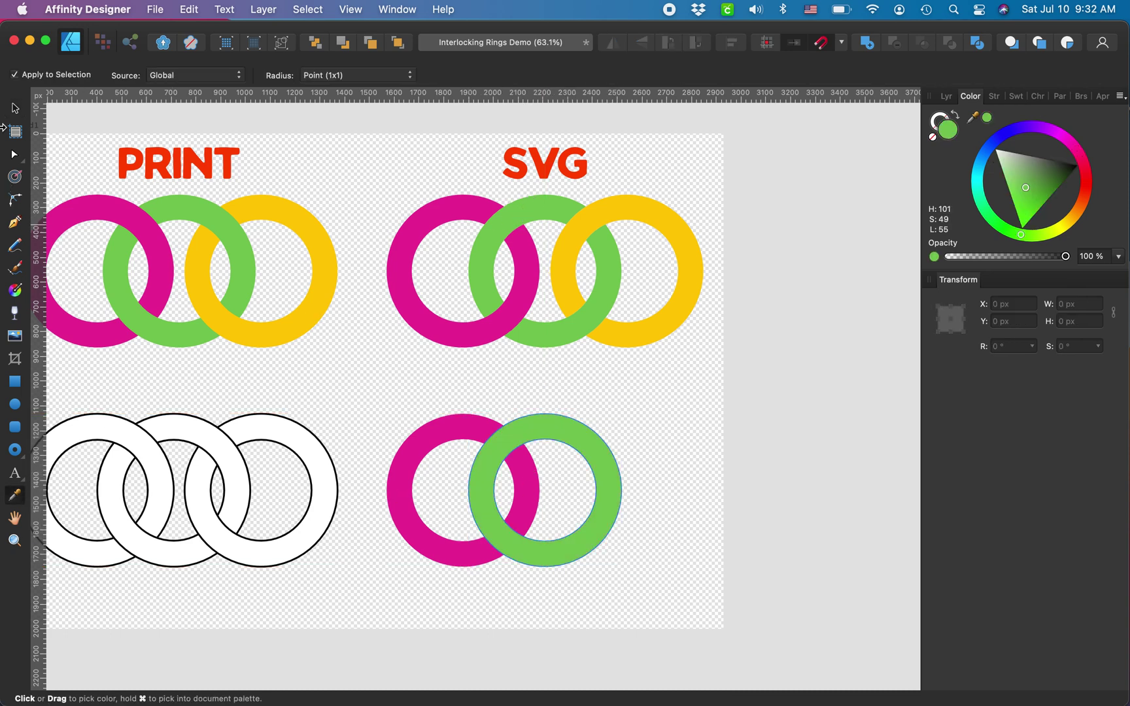
left_click(14, 109)
Drag a copy of the green donut further right and recolour it yellow.
left_click(571, 476)
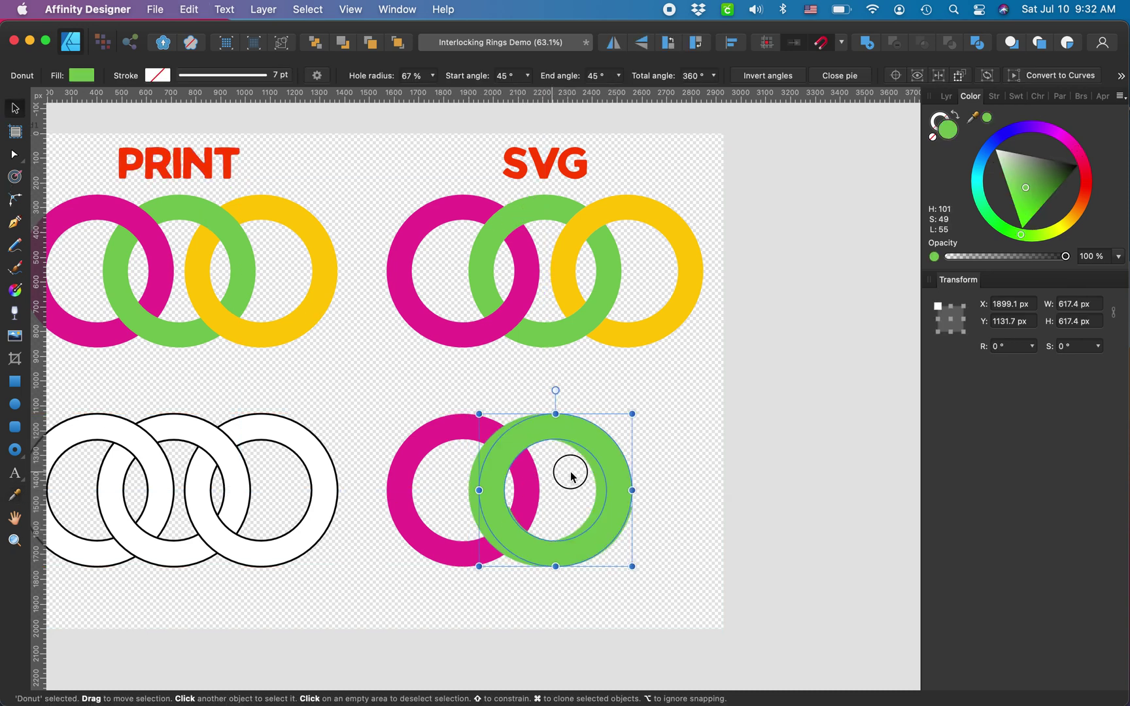
left_click_drag(571, 476, 641, 475)
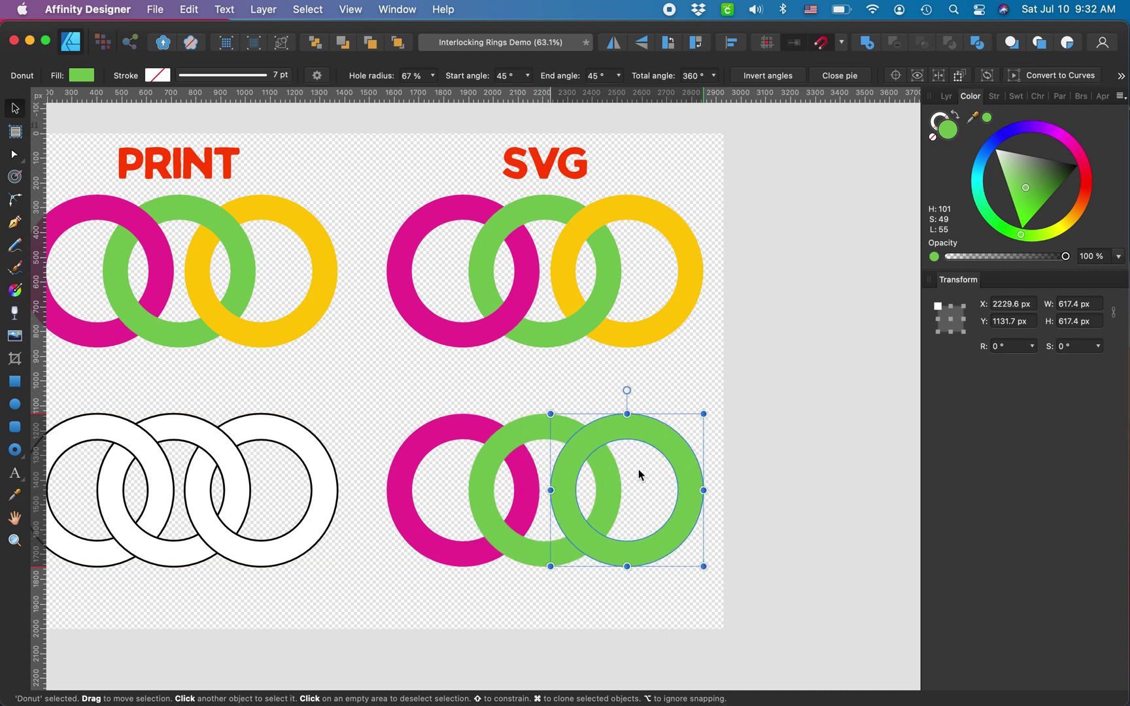
left_click(14, 495)
left_click(609, 214)
scroll(277, 419, "down", 2)
scroll(278, 419, "right", 3)
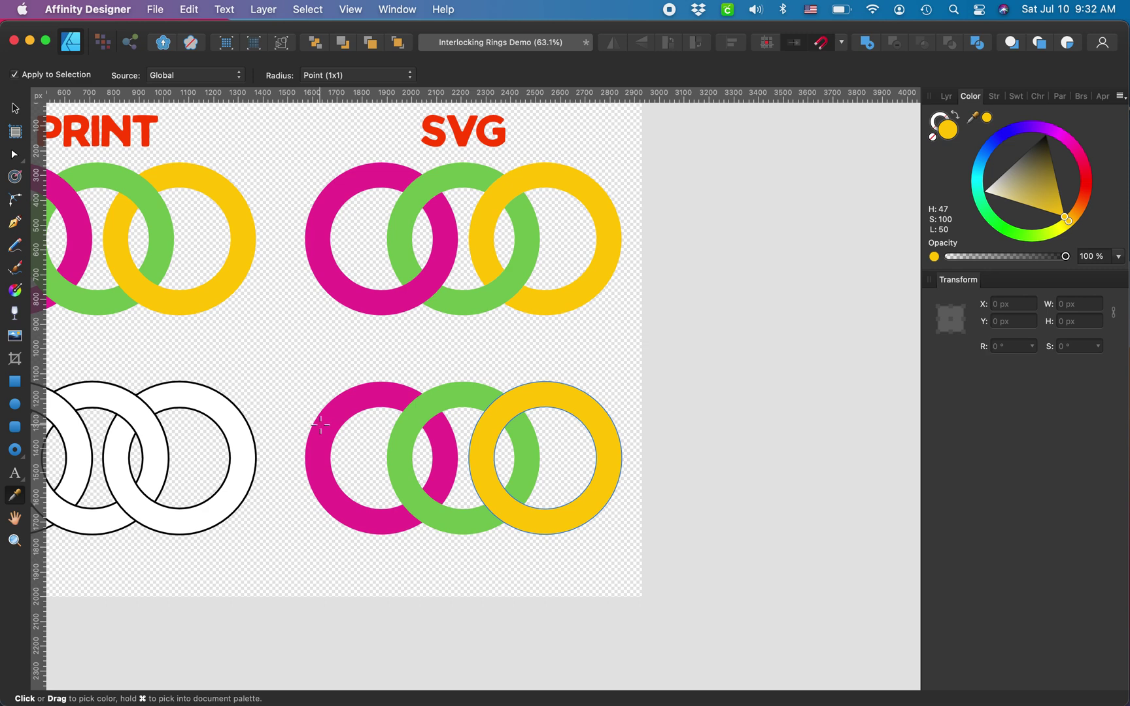
scroll(321, 425, "up", 3)
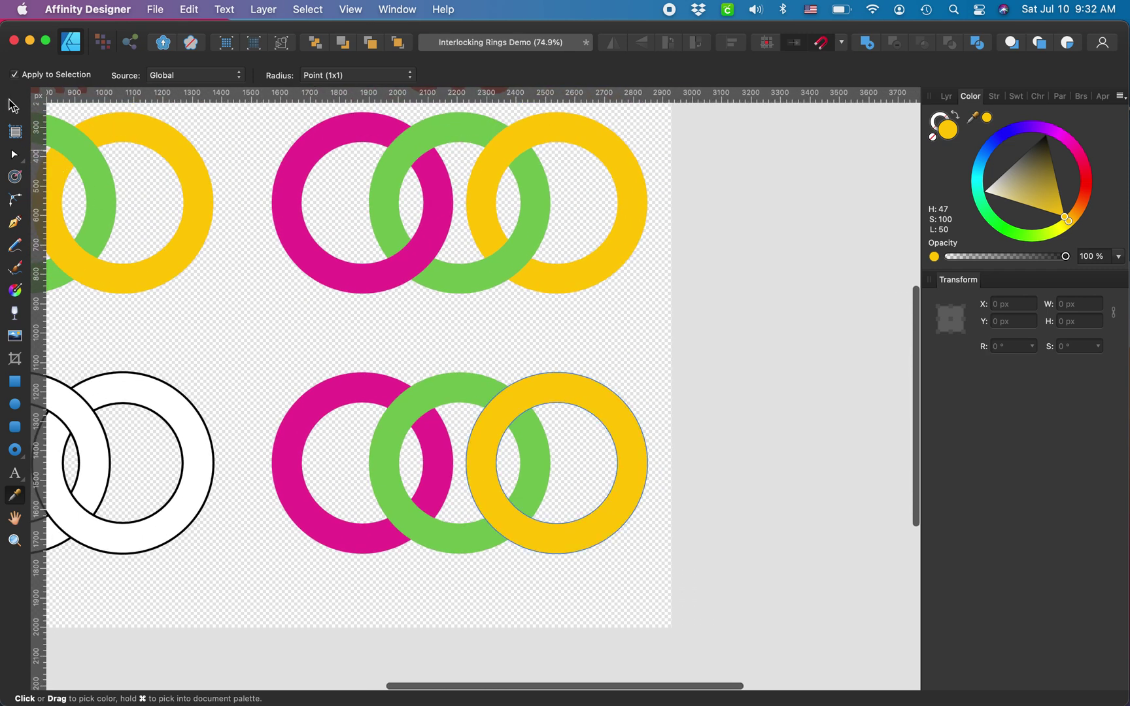
Select the lower magenta ring.
key("v")
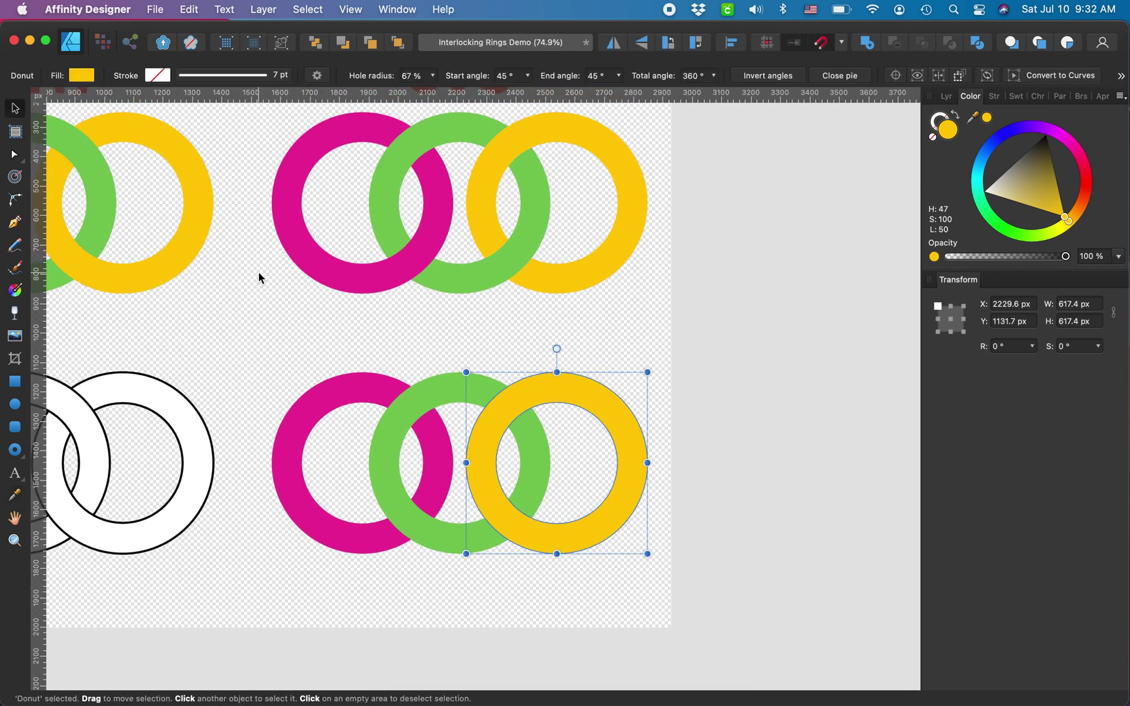
left_click(376, 404)
scroll(379, 268, "up", 3)
left_click(363, 197)
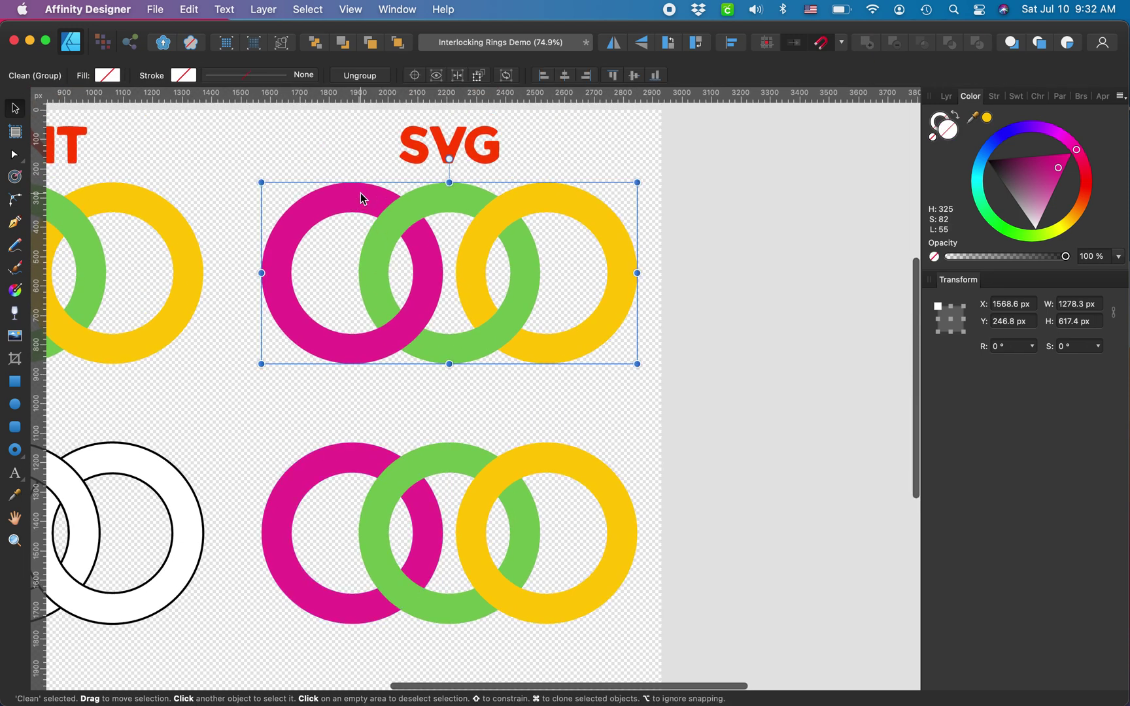
double_click(363, 198)
double_click(361, 196)
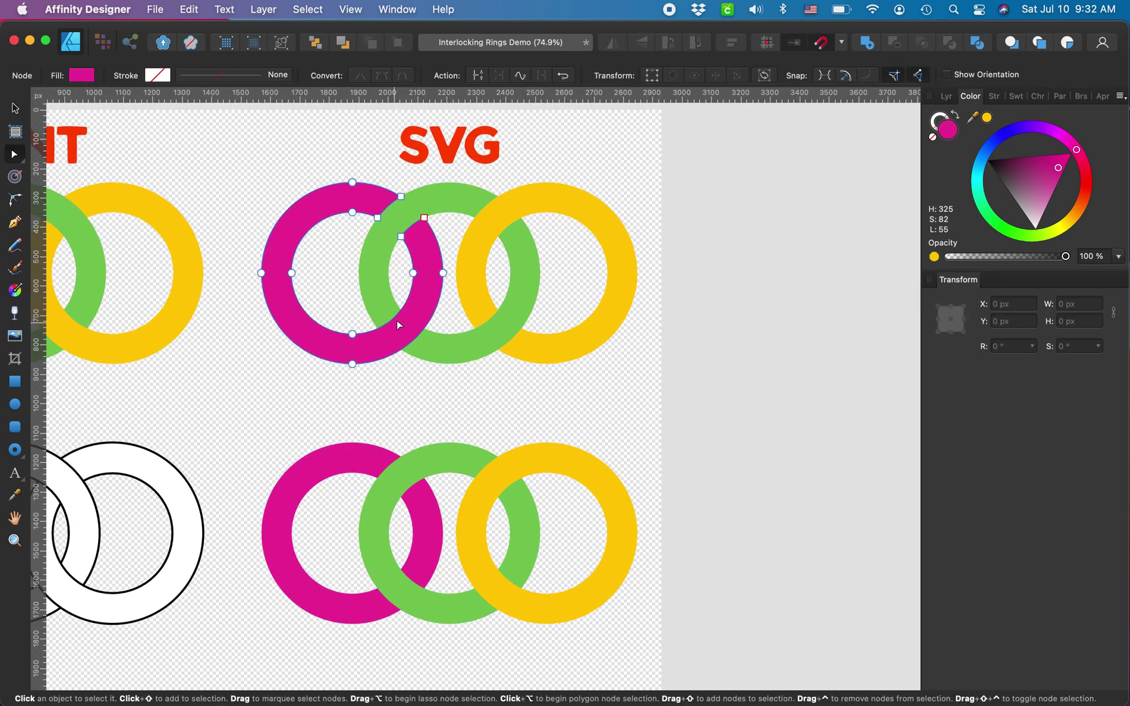
scroll(386, 257, "up", 5)
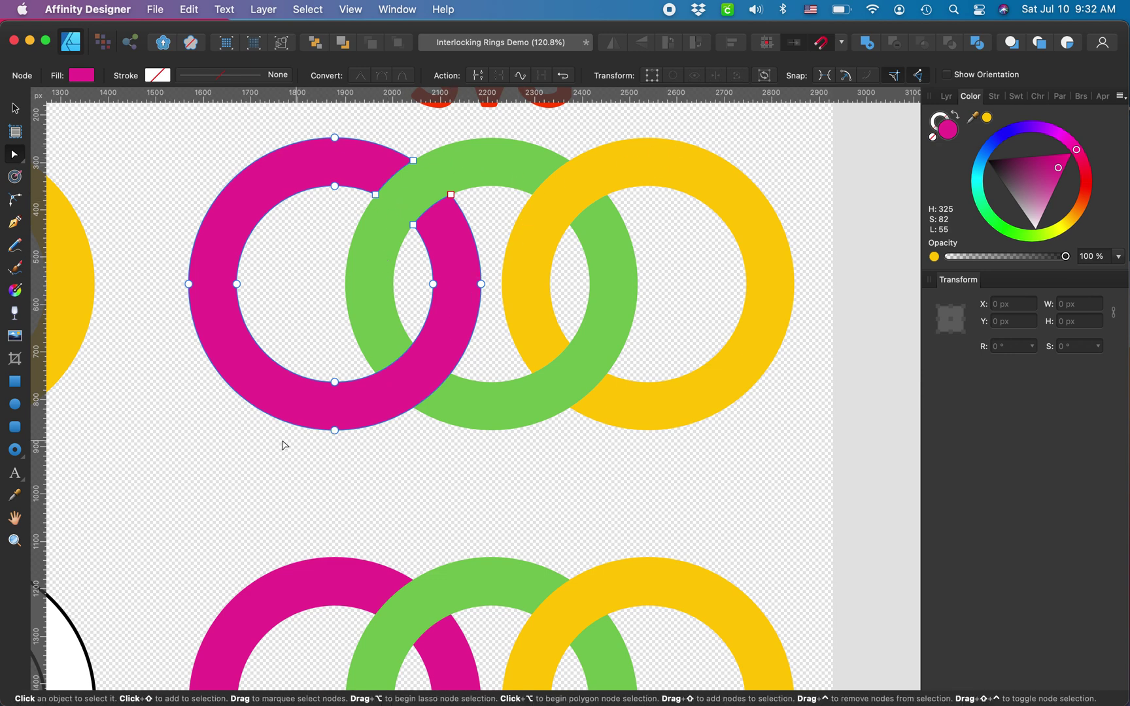
left_click(449, 163)
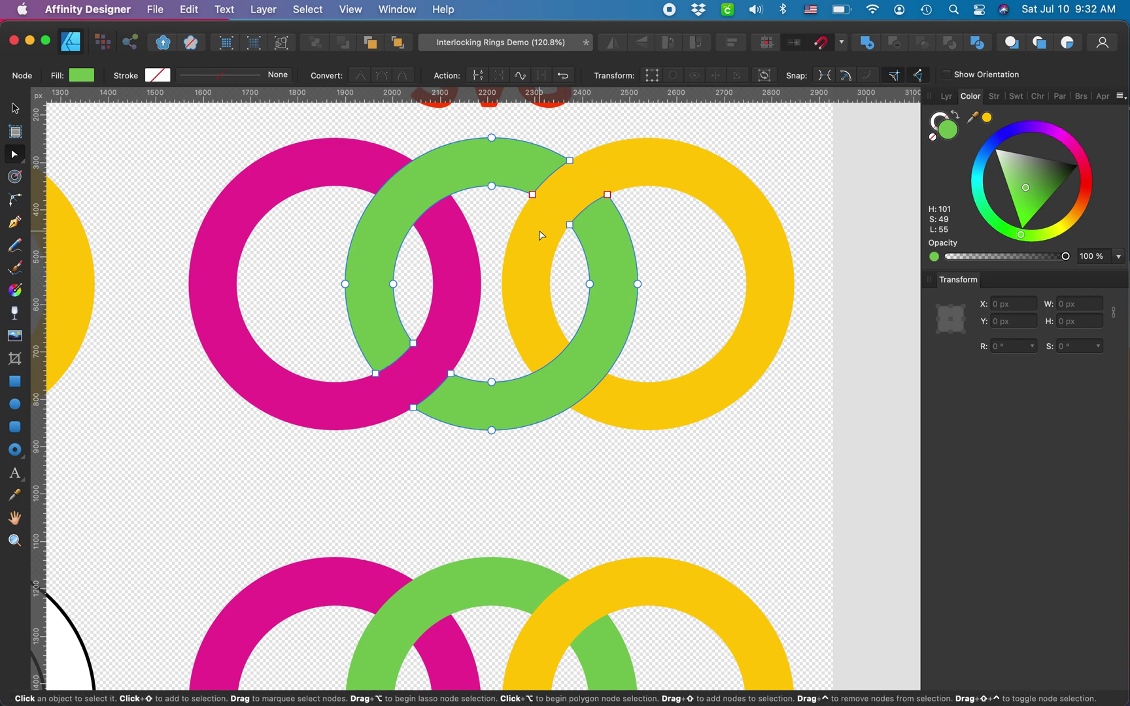
left_click(597, 179)
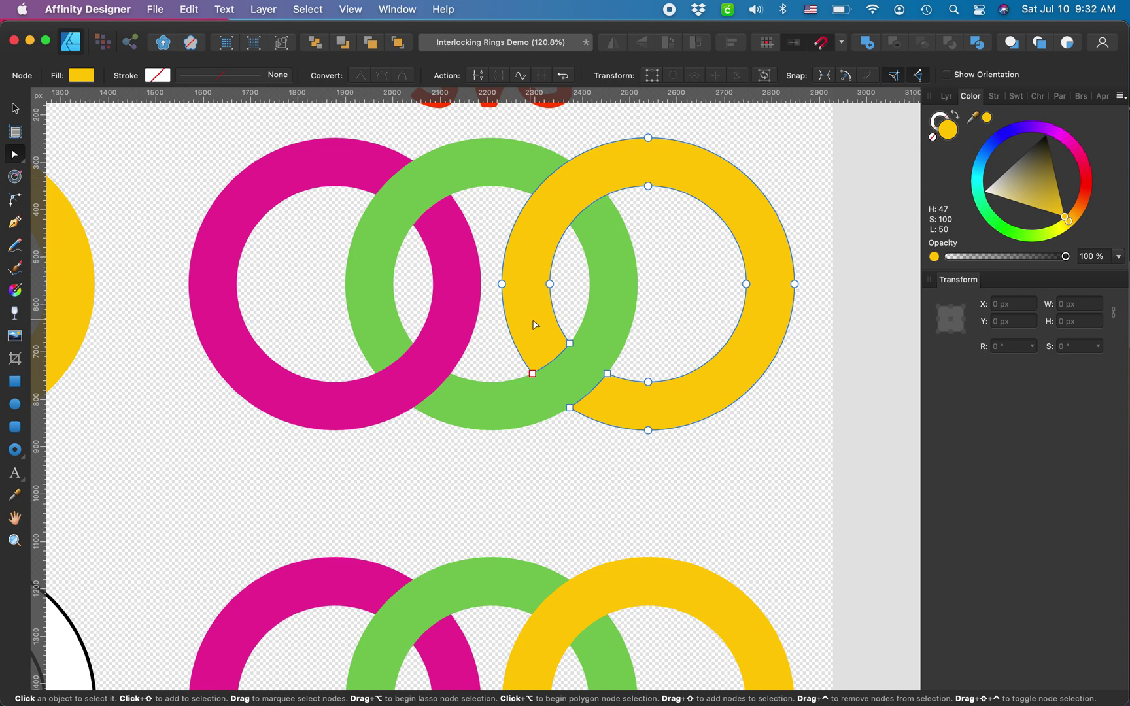
scroll(534, 325, "down", 5)
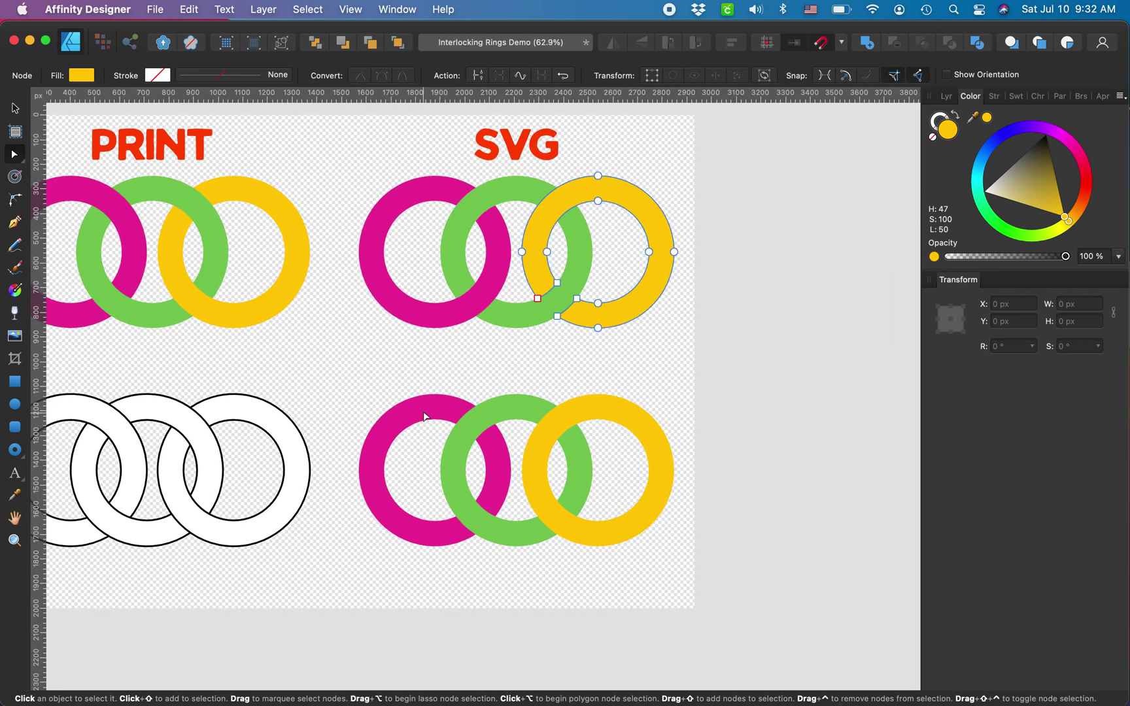
left_click(424, 415)
scroll(424, 415, "up", 5)
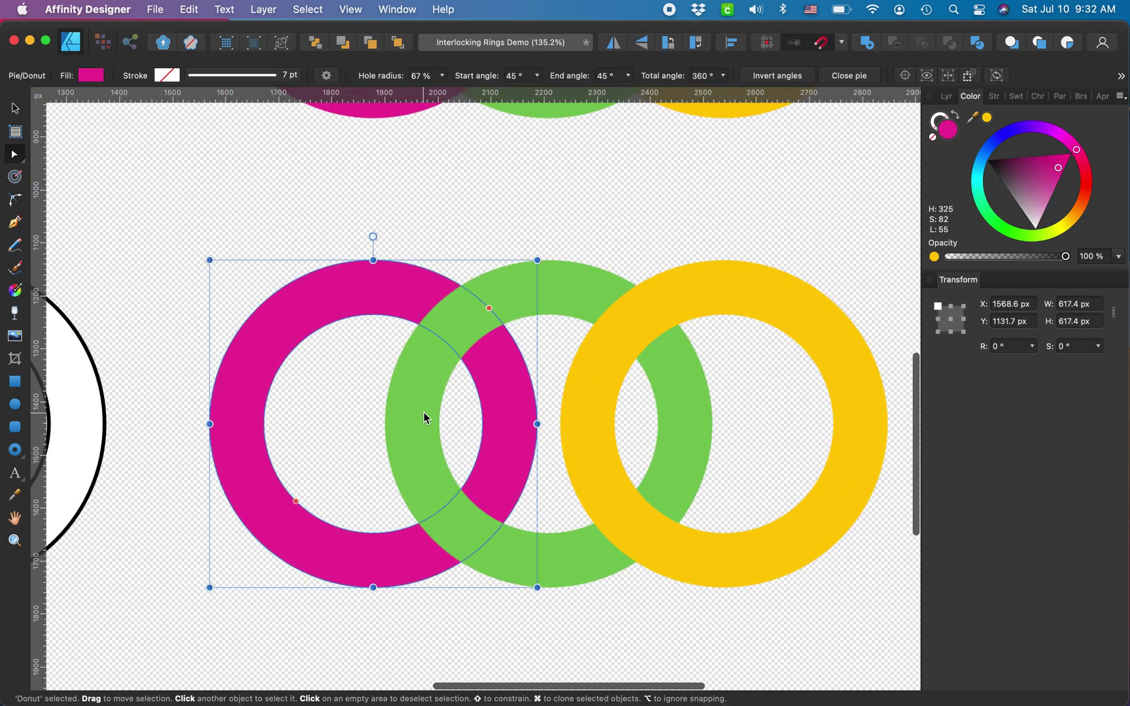
Duplicate the lower magenta donut and recolour the copy solid black above the green ring.
key("super+c")
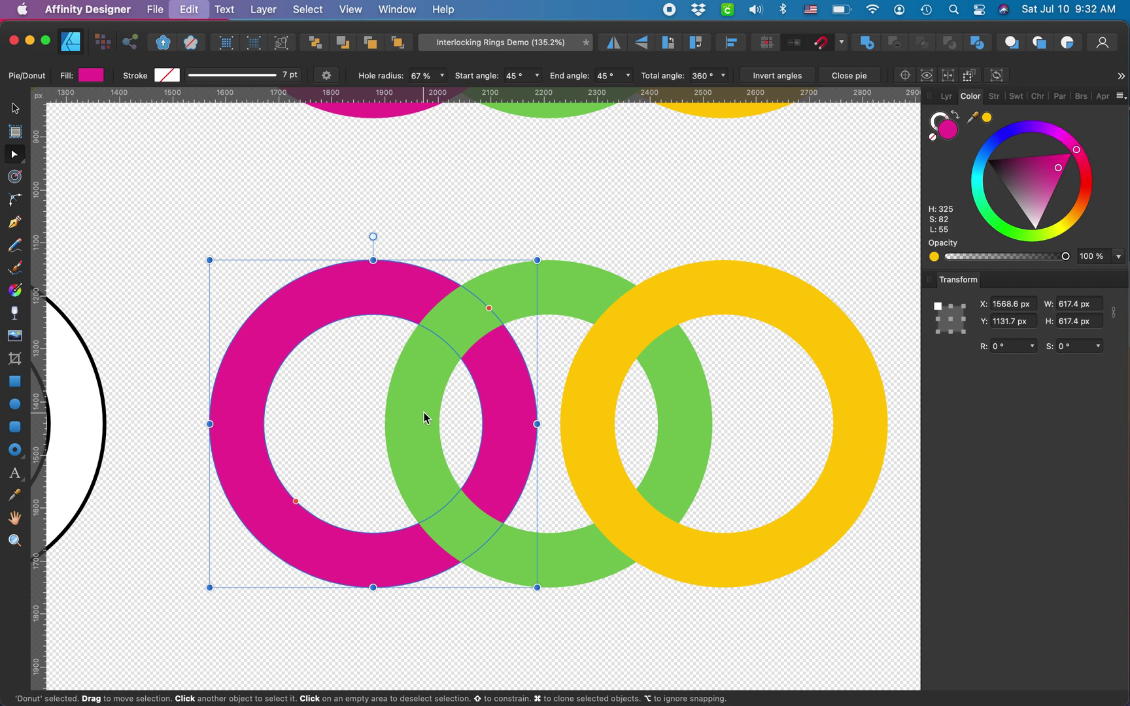
left_click(946, 97)
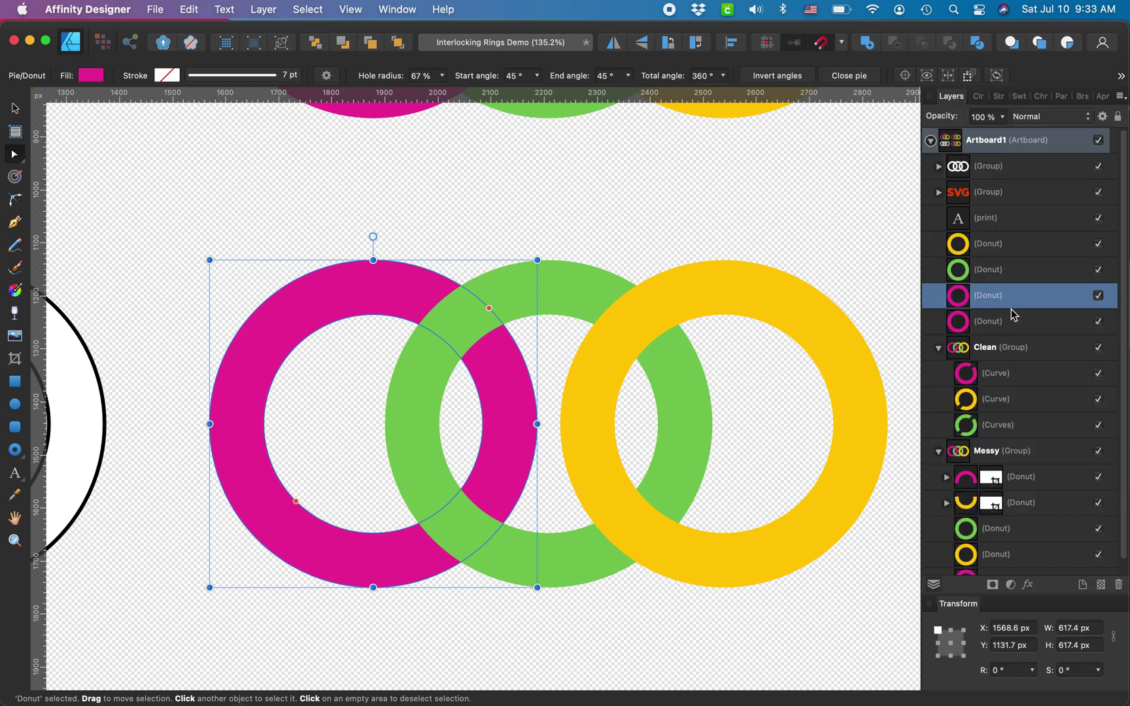
left_click(978, 97)
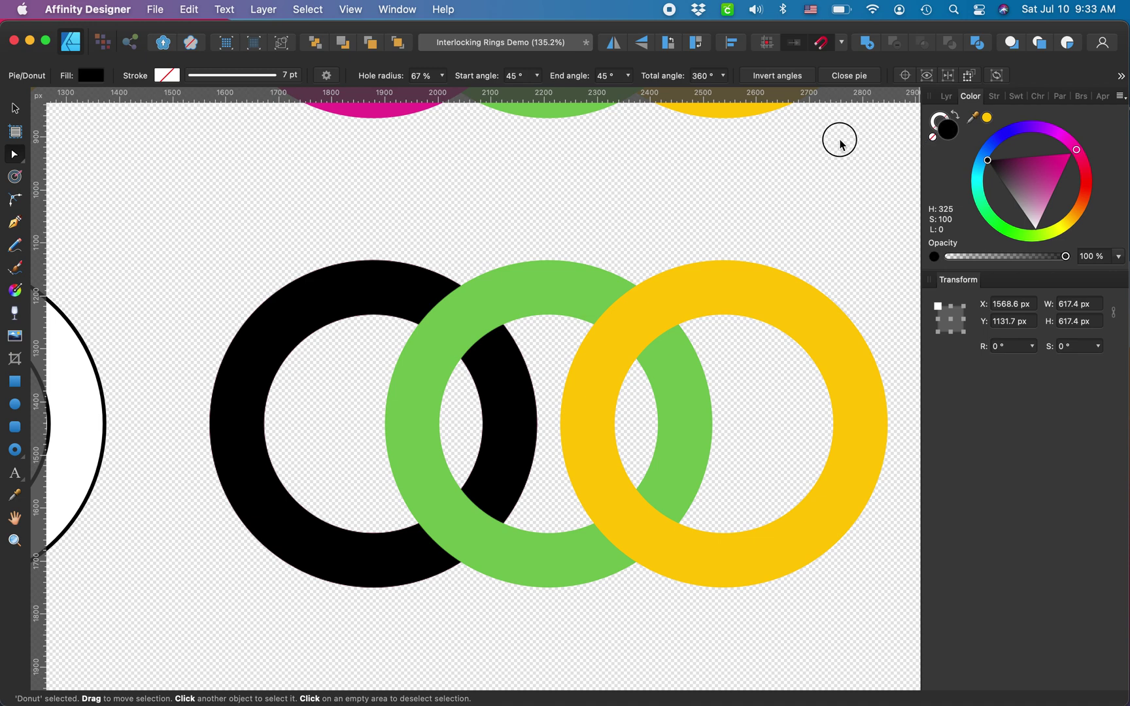
left_click_drag(1031, 177, 840, 136)
left_click(947, 97)
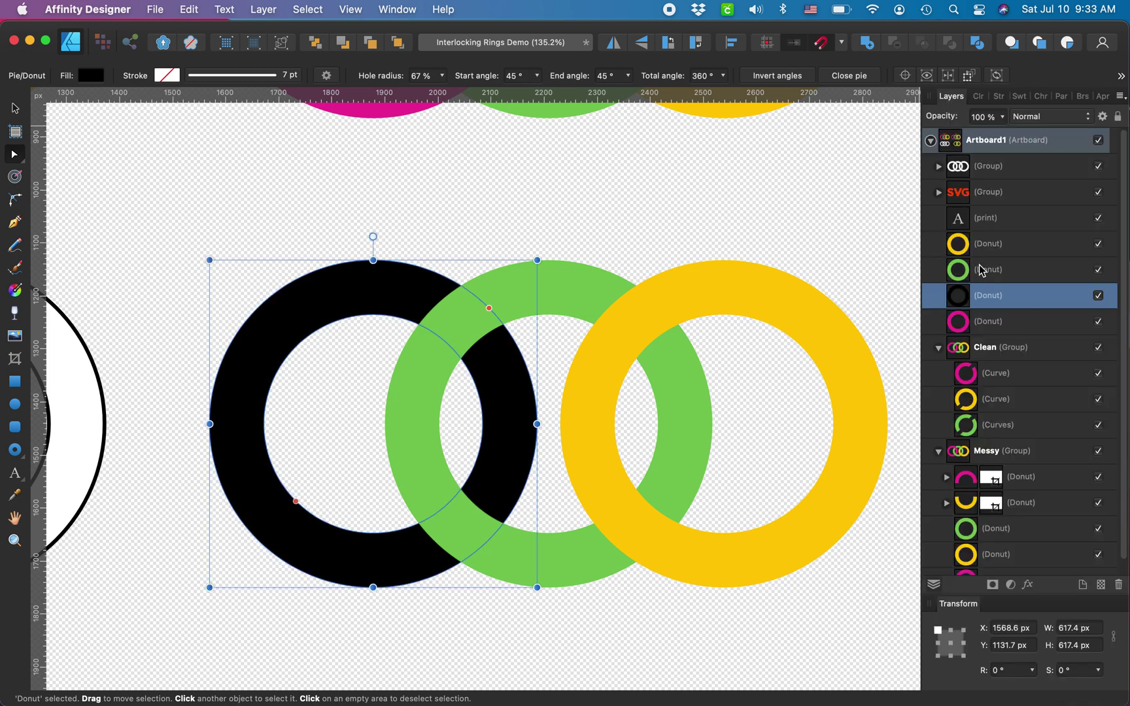
left_click_drag(988, 290, 991, 265)
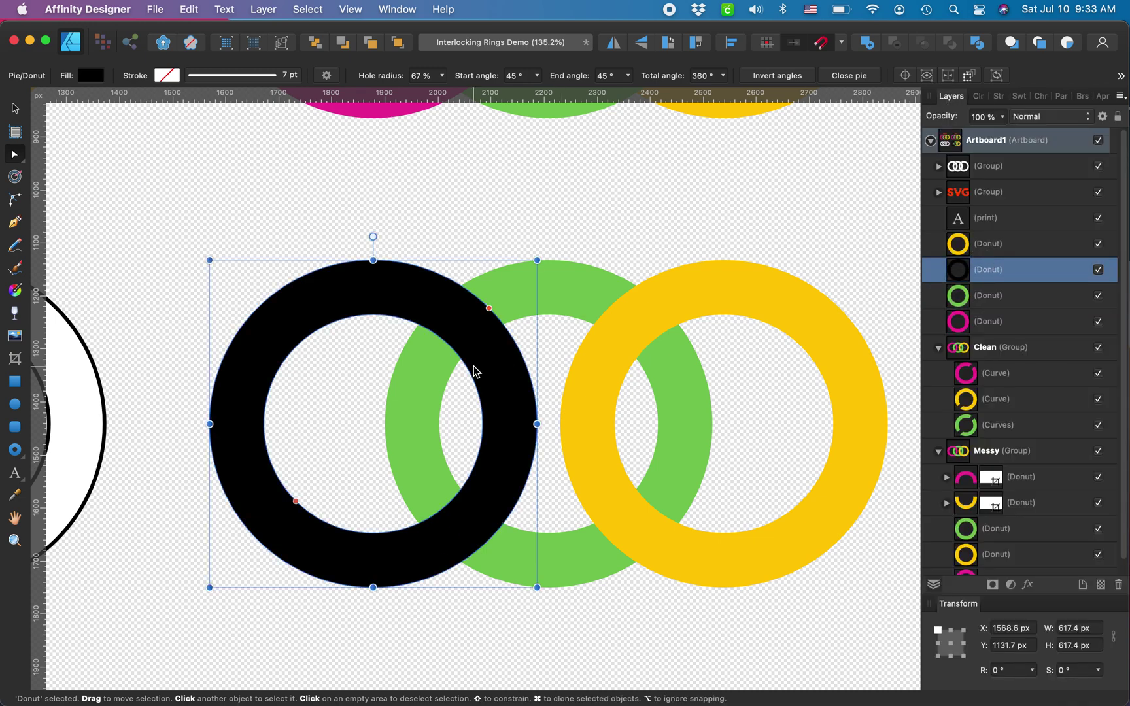
scroll(475, 371, "down", 2)
scroll(474, 371, "down", 3)
scroll(476, 373, "up", 5)
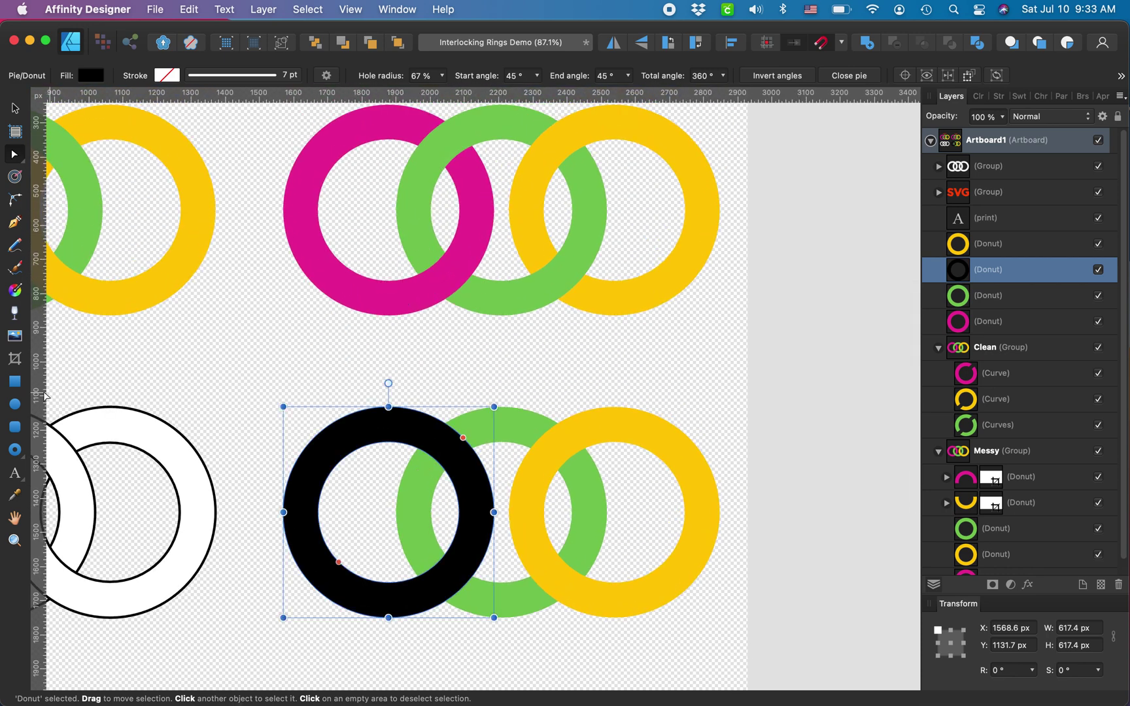
Draw a trial ellipse with no fill and a black outline, then delete it.
left_click(15, 405)
left_click_drag(366, 343, 502, 221)
left_click(979, 96)
left_click(934, 136)
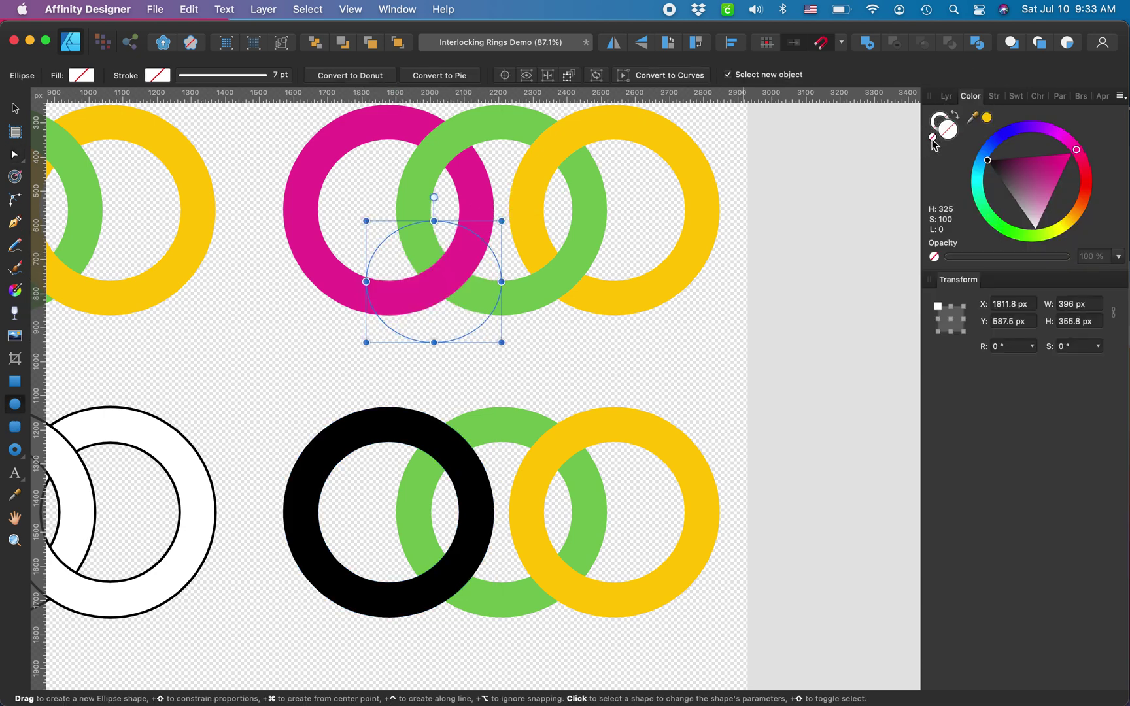
left_click(987, 160)
scroll(423, 244, "up", 3)
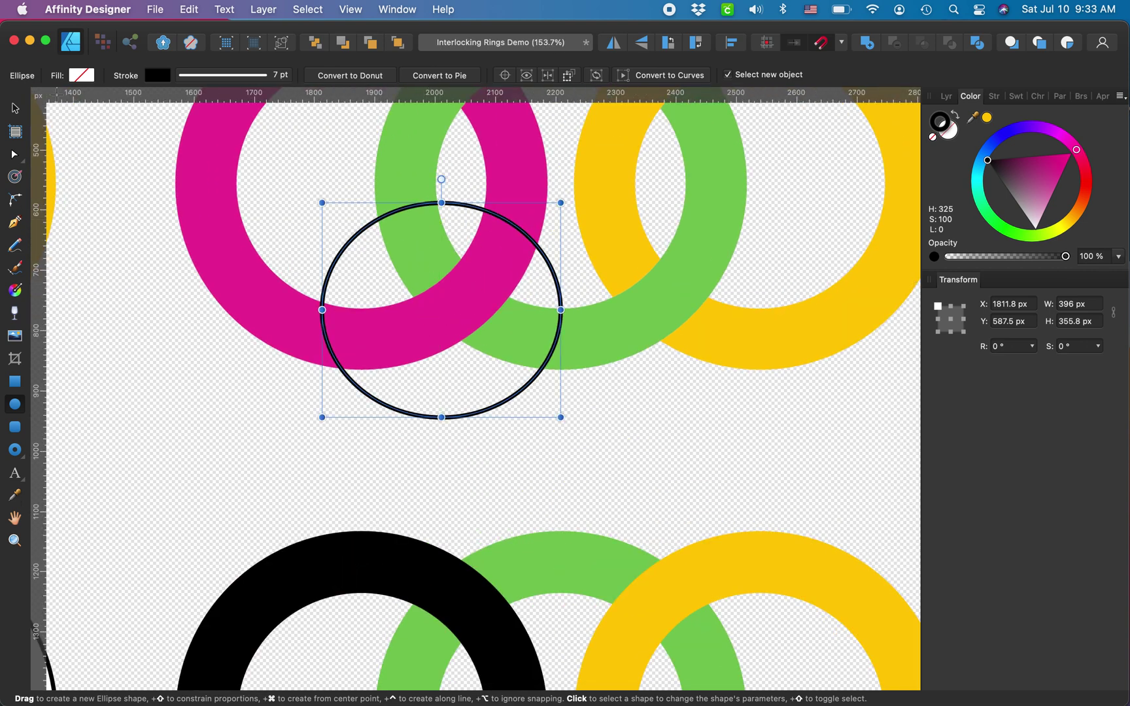
left_click(15, 109)
key("Delete")
scroll(232, 391, "down", 5)
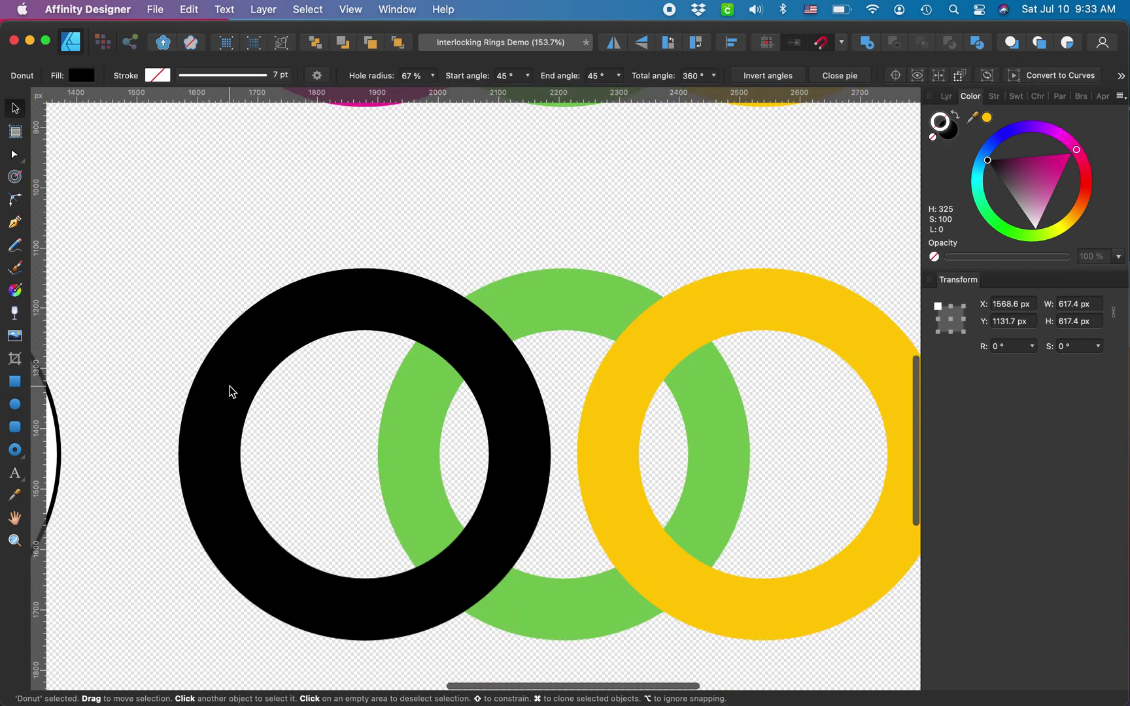
scroll(229, 391, "down", 3)
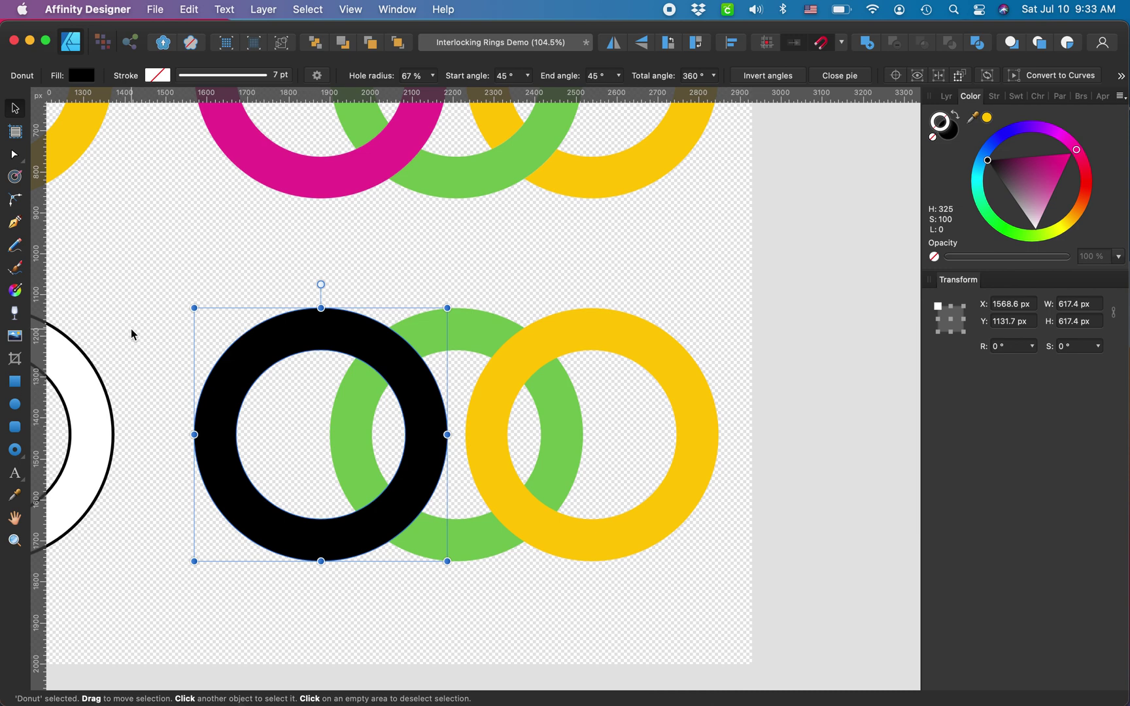
Subtract a black, outline-free rectangle from the black ring's top half, leaving a half-ring.
left_click(18, 390)
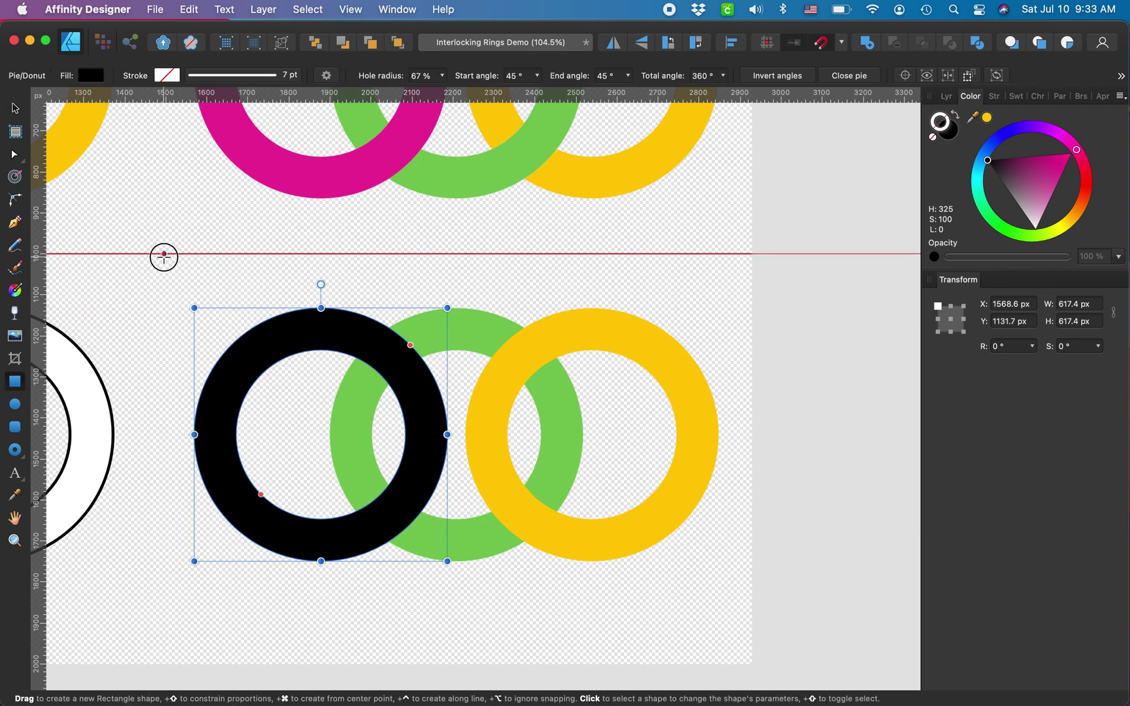
left_click_drag(164, 254, 457, 451)
left_click(933, 137)
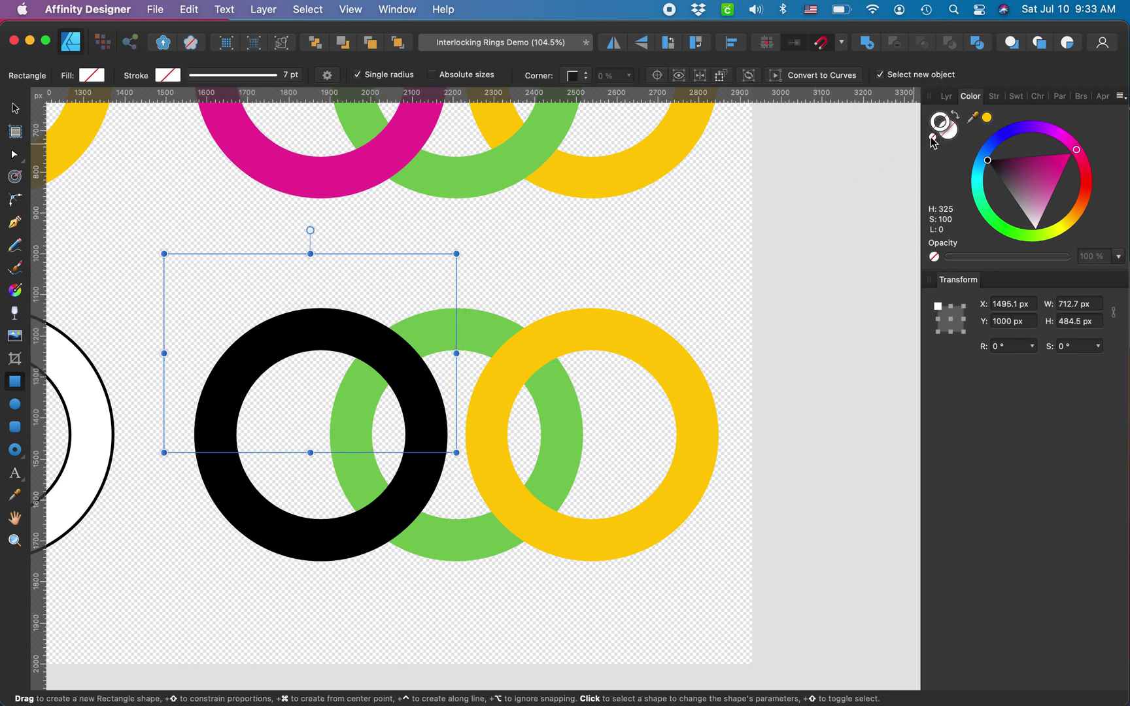
left_click_drag(1054, 189, 754, 131)
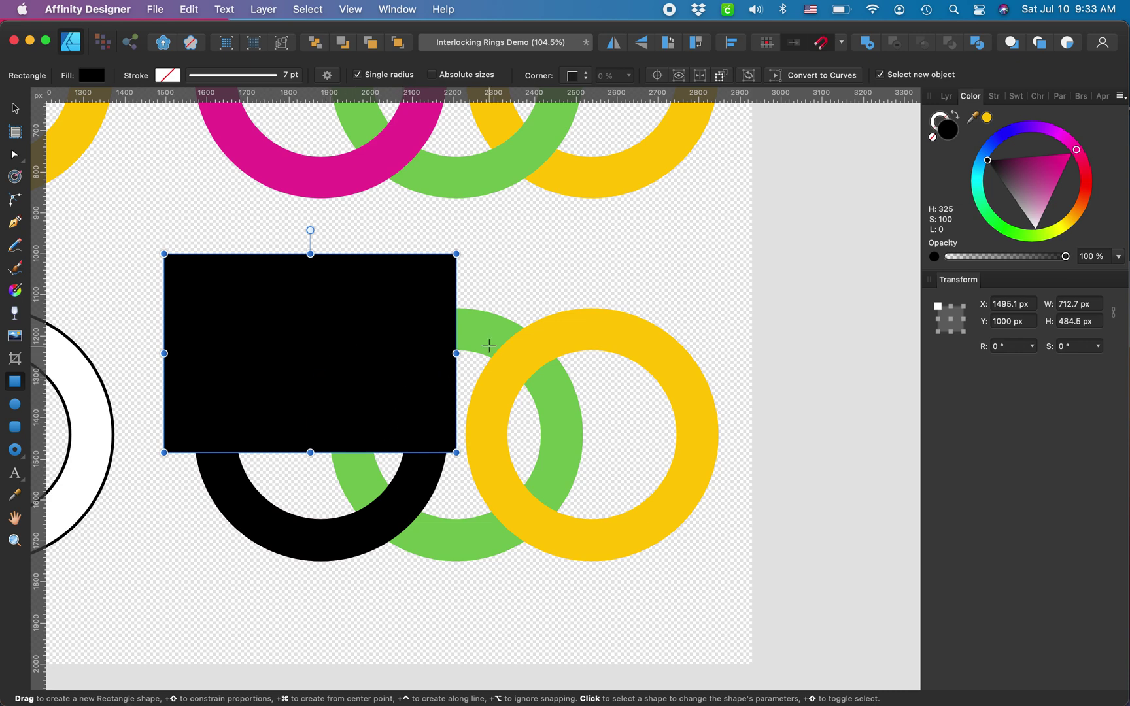
left_click(942, 98)
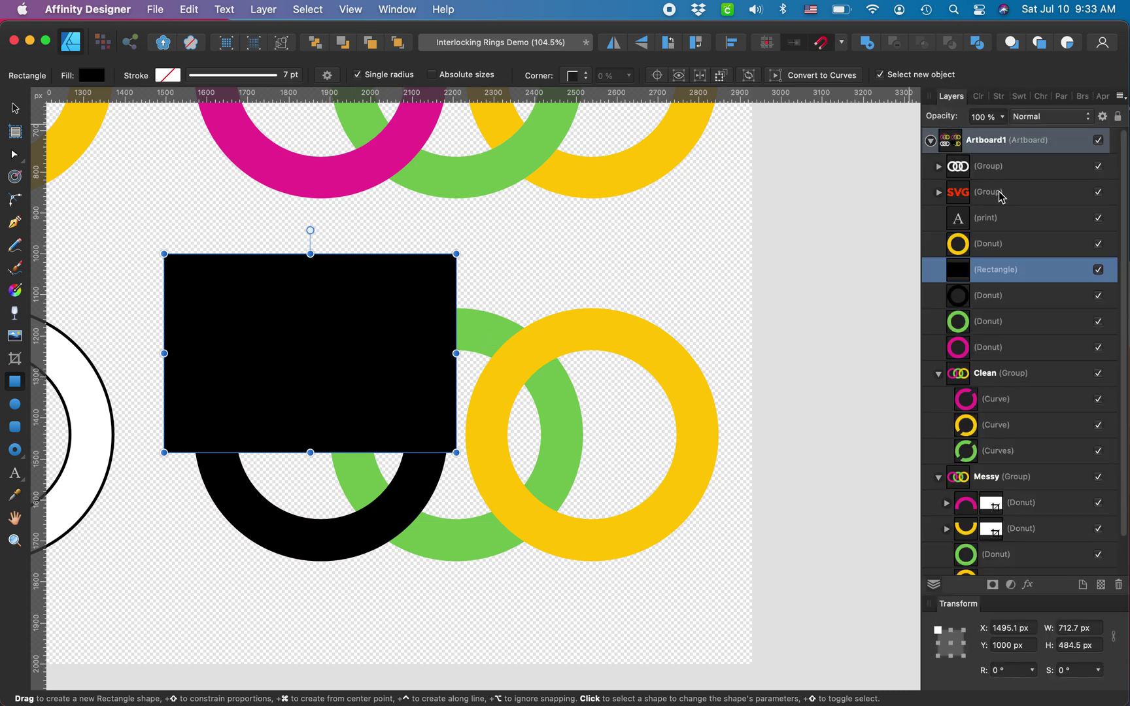
left_click(993, 296, "shift")
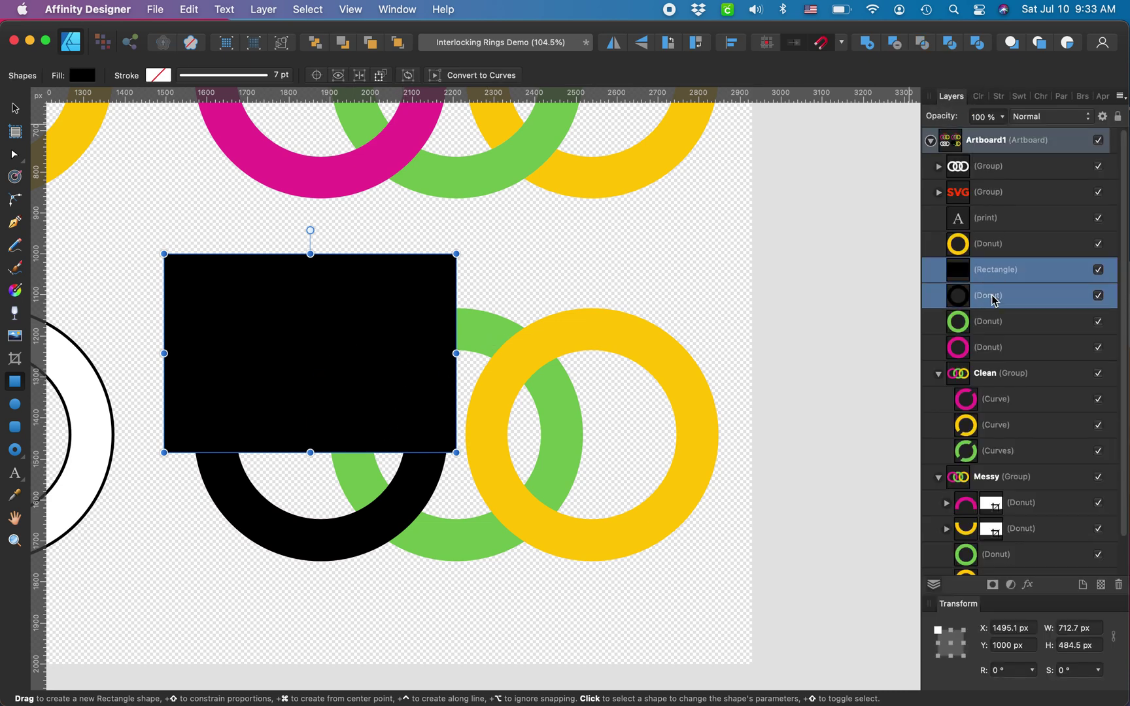
left_click(897, 46)
scroll(363, 414, "up", 5)
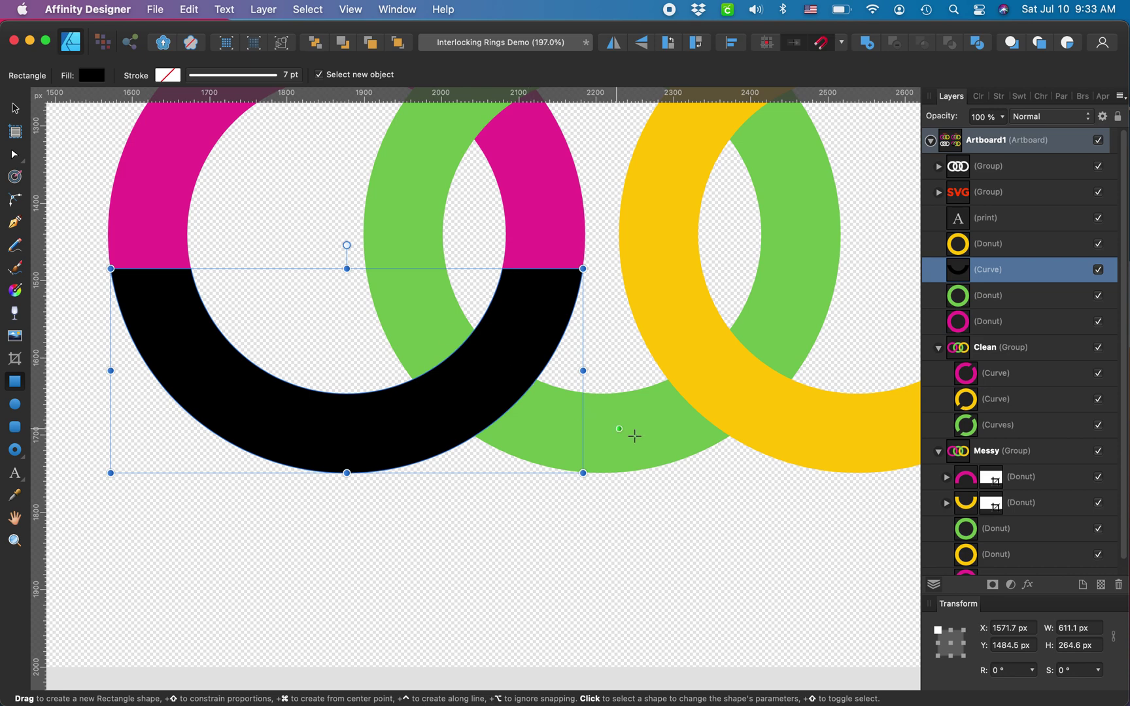
Subtract the black half-ring from the green ring and view its nodes.
left_click(989, 296, "shift")
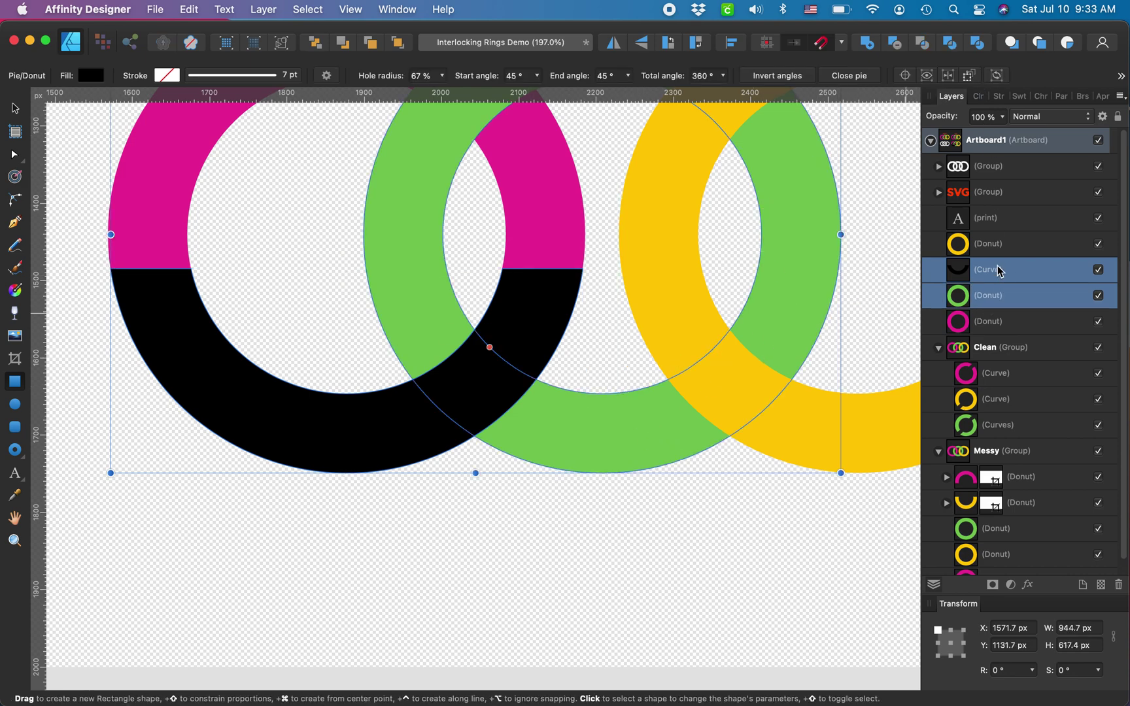
left_click(899, 45)
scroll(528, 303, "down", 3)
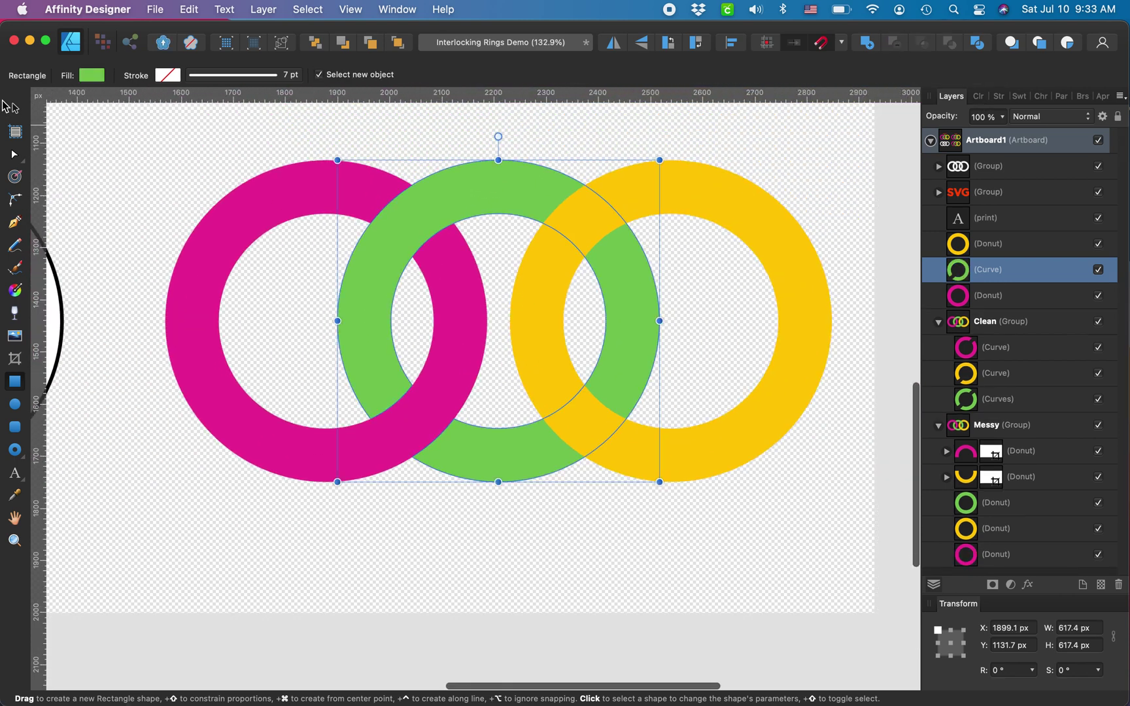
key("v")
double_click(360, 348)
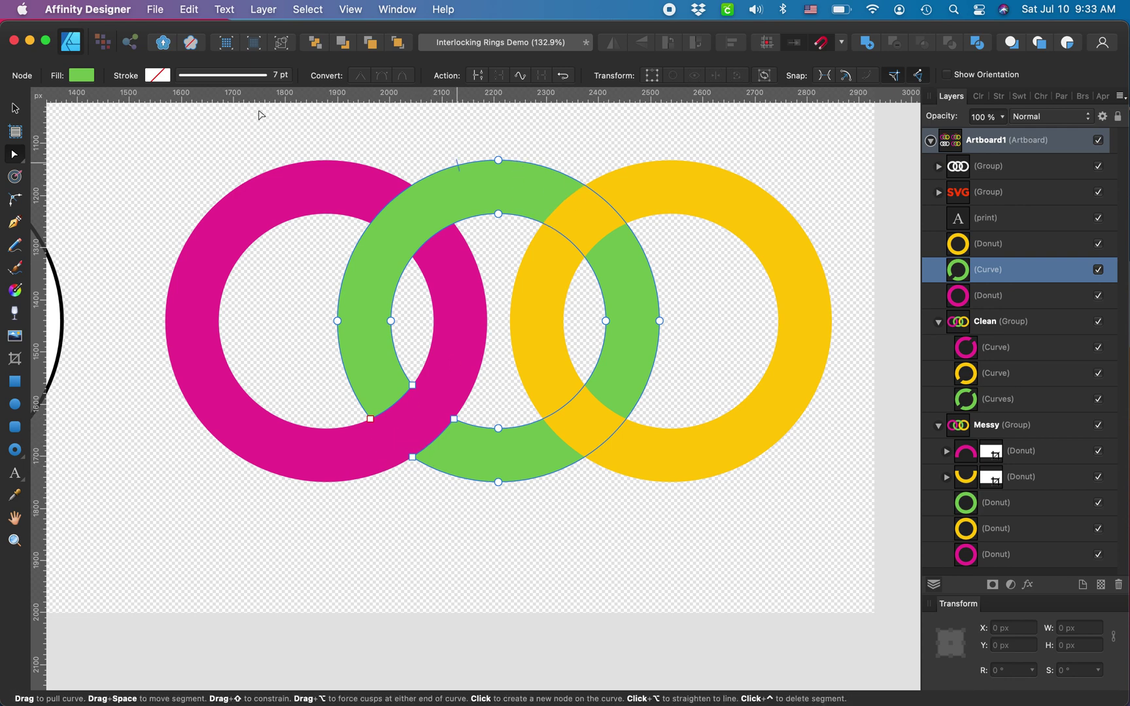
Duplicate the green ring, turn the copy black and move it above the yellow ring.
left_click(16, 110)
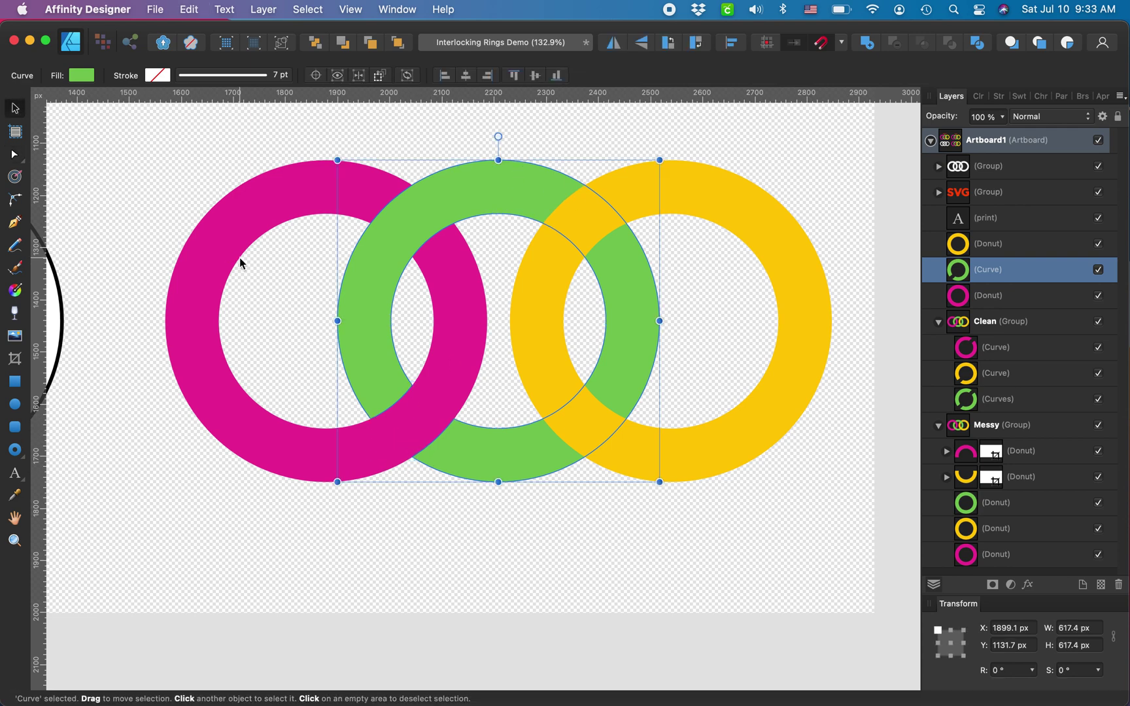
key("super+j")
left_click(979, 97)
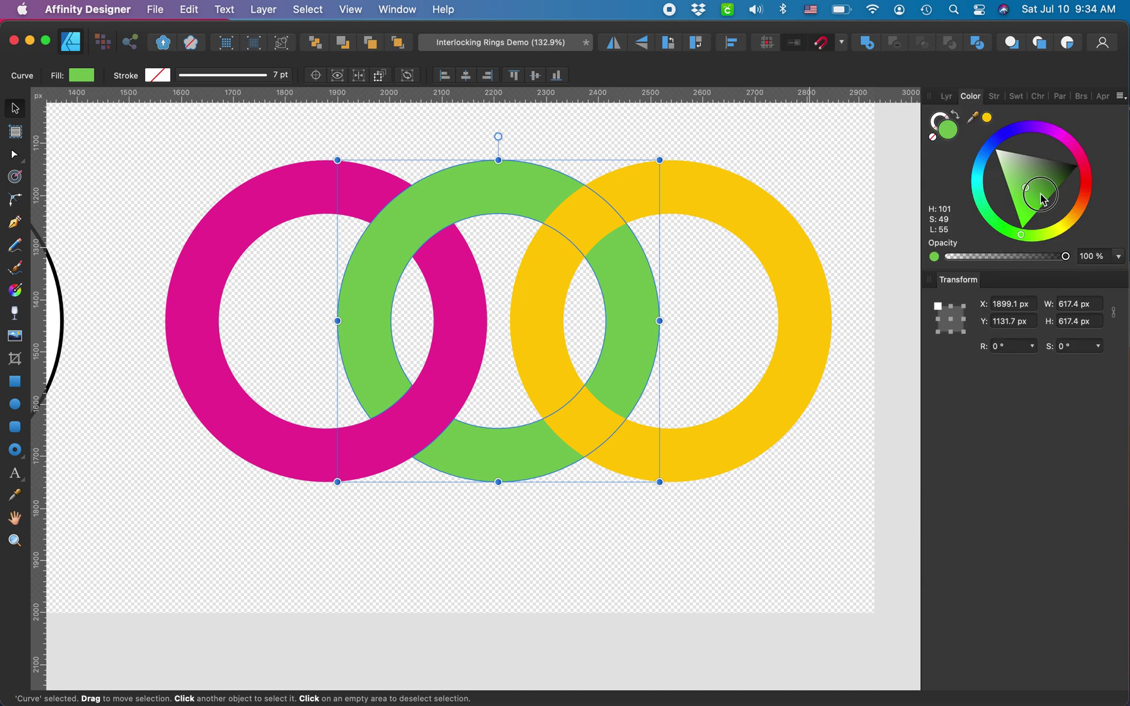
left_click_drag(1043, 195, 1116, 150)
left_click(946, 99)
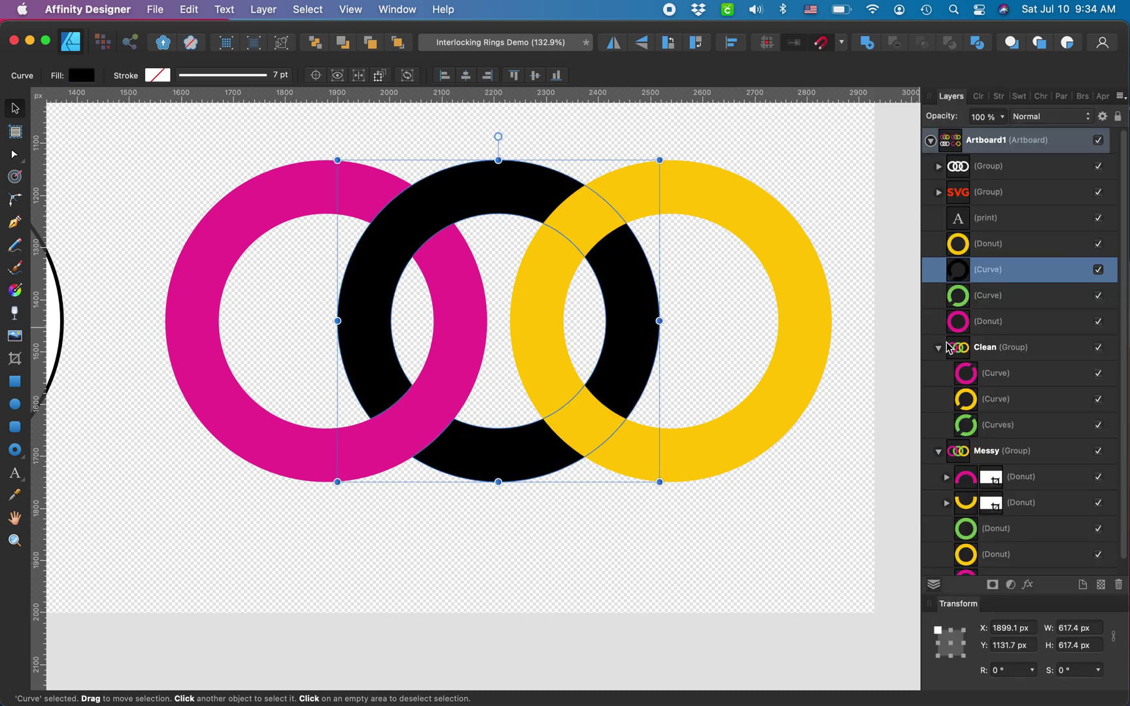
left_click_drag(974, 279, 989, 233)
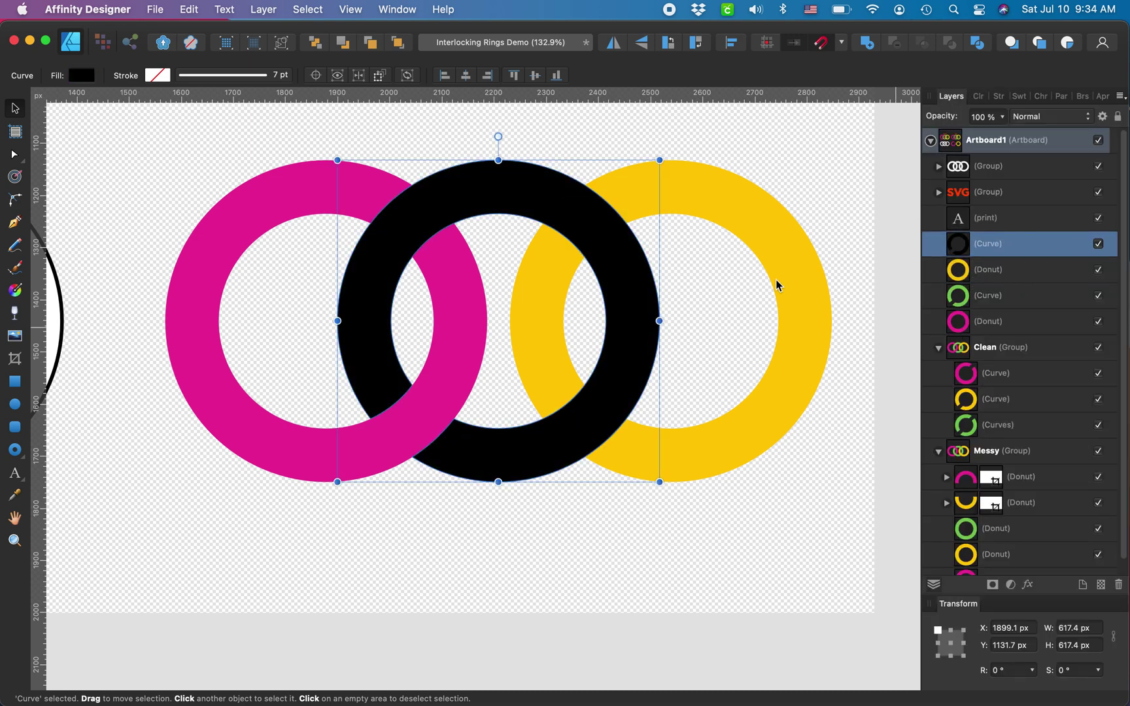
scroll(719, 287, "up", 4)
scroll(720, 288, "right", 1)
scroll(638, 288, "down", 3)
scroll(581, 174, "up", 3)
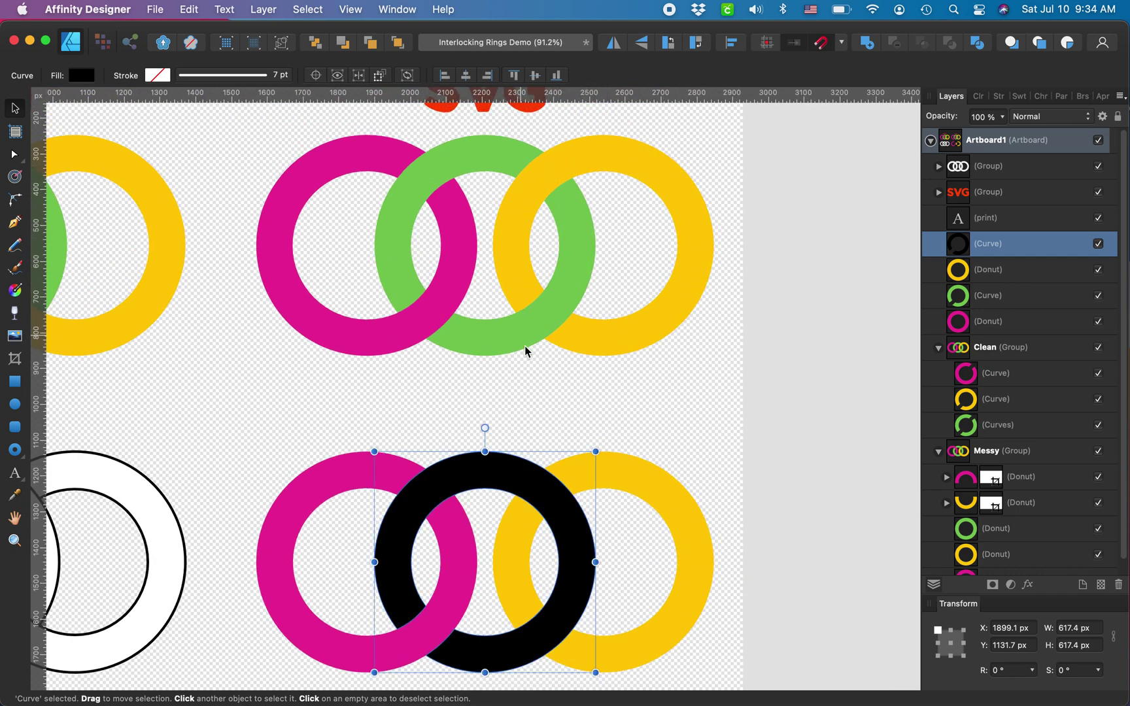
scroll(537, 388, "down", 5)
scroll(536, 387, "right", 1)
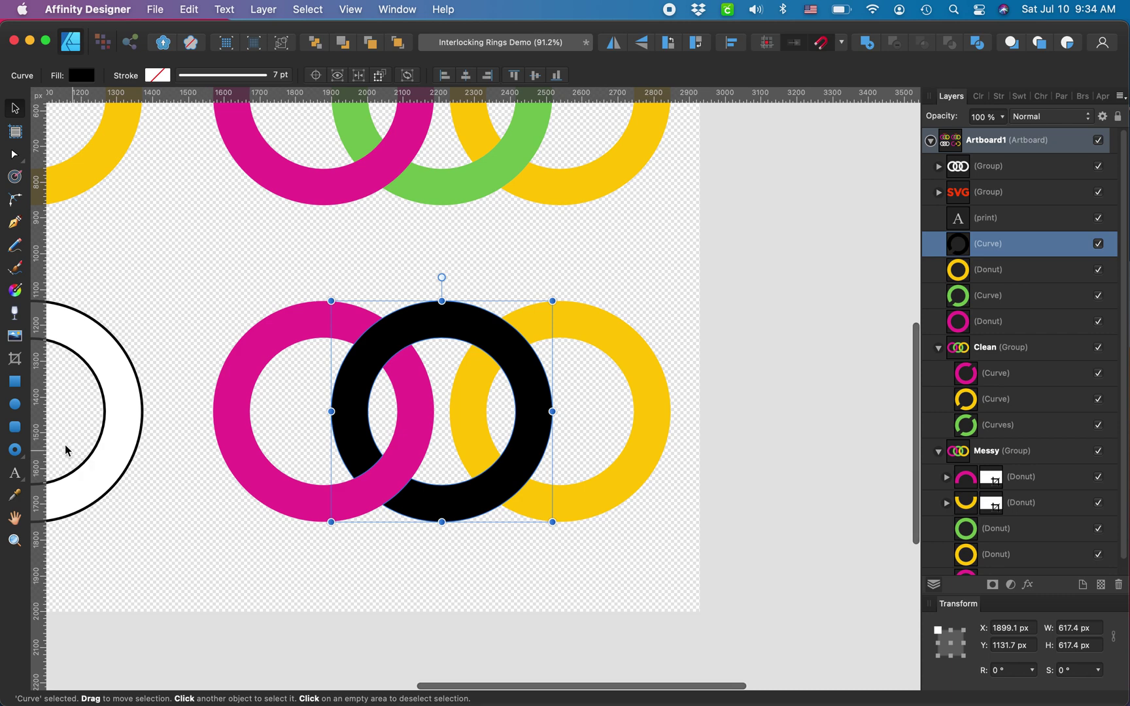
Cut a rectangle from the black copy's top half, then subtract the half-ring from yellow.
left_click(15, 382)
left_click_drag(306, 254, 579, 427)
left_click(529, 450, "shift")
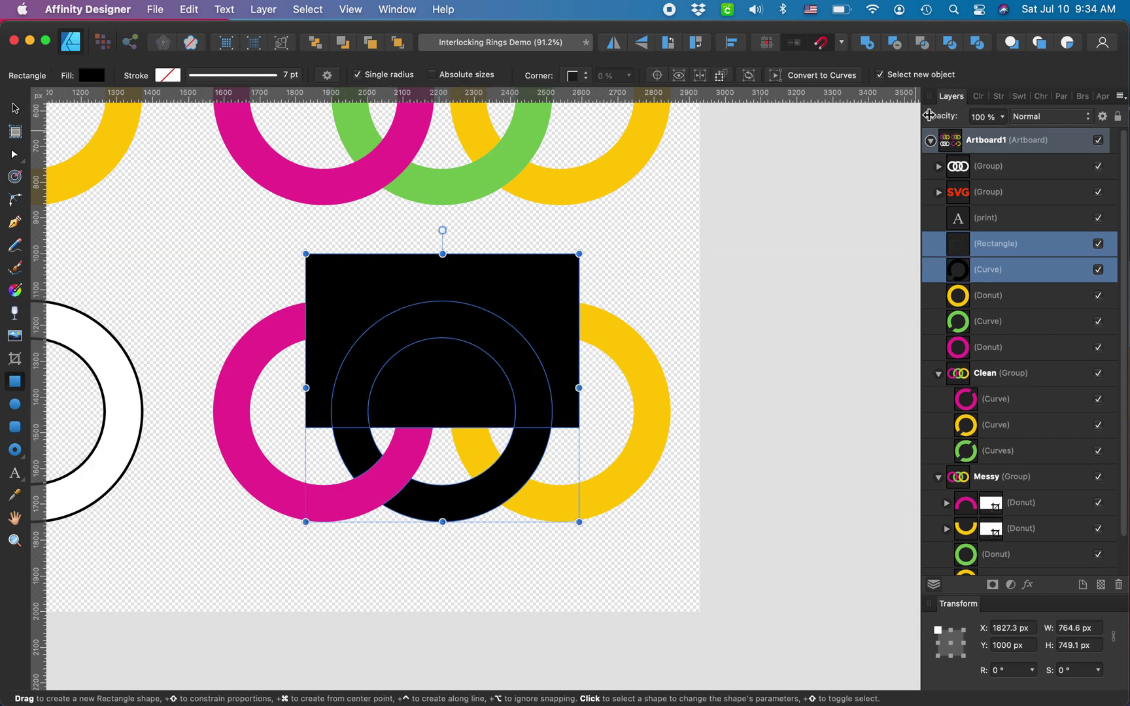
left_click(894, 49)
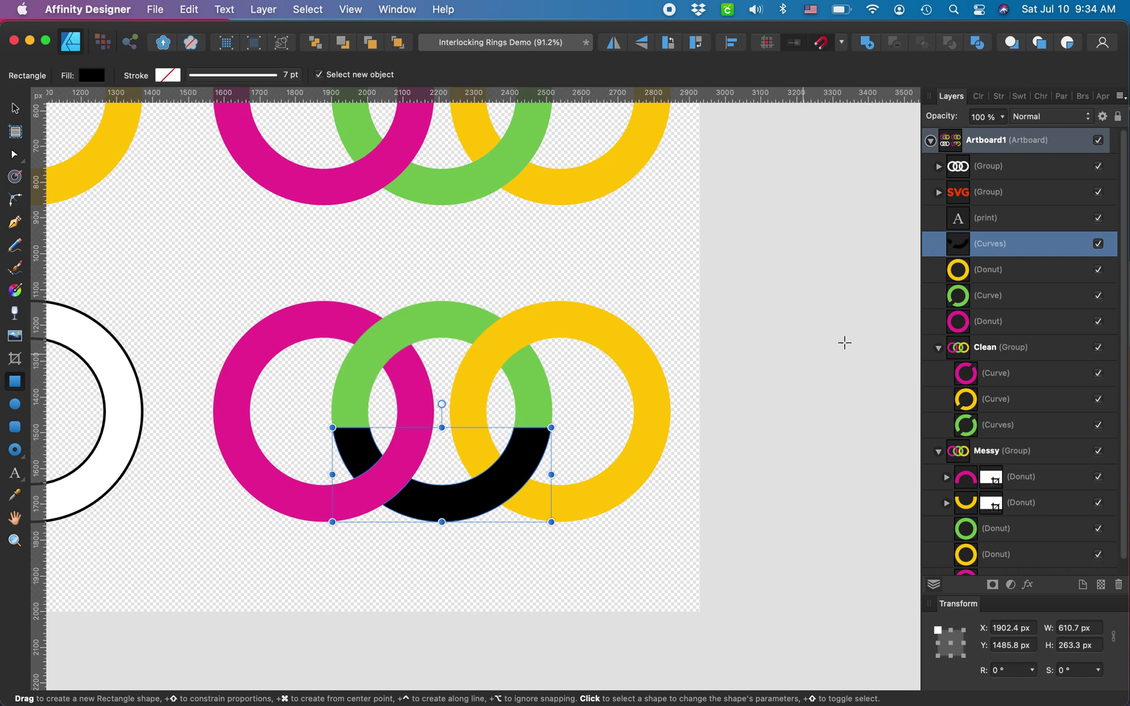
left_click(1018, 271, "shift")
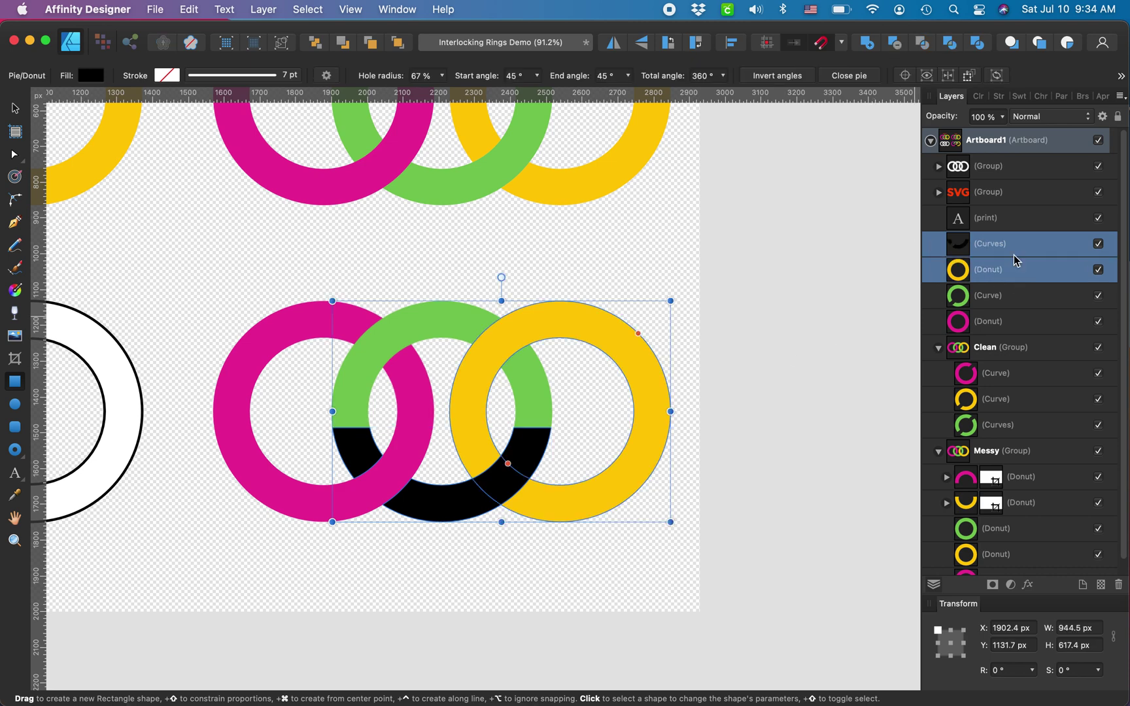
left_click(901, 43)
scroll(446, 363, "up", 5)
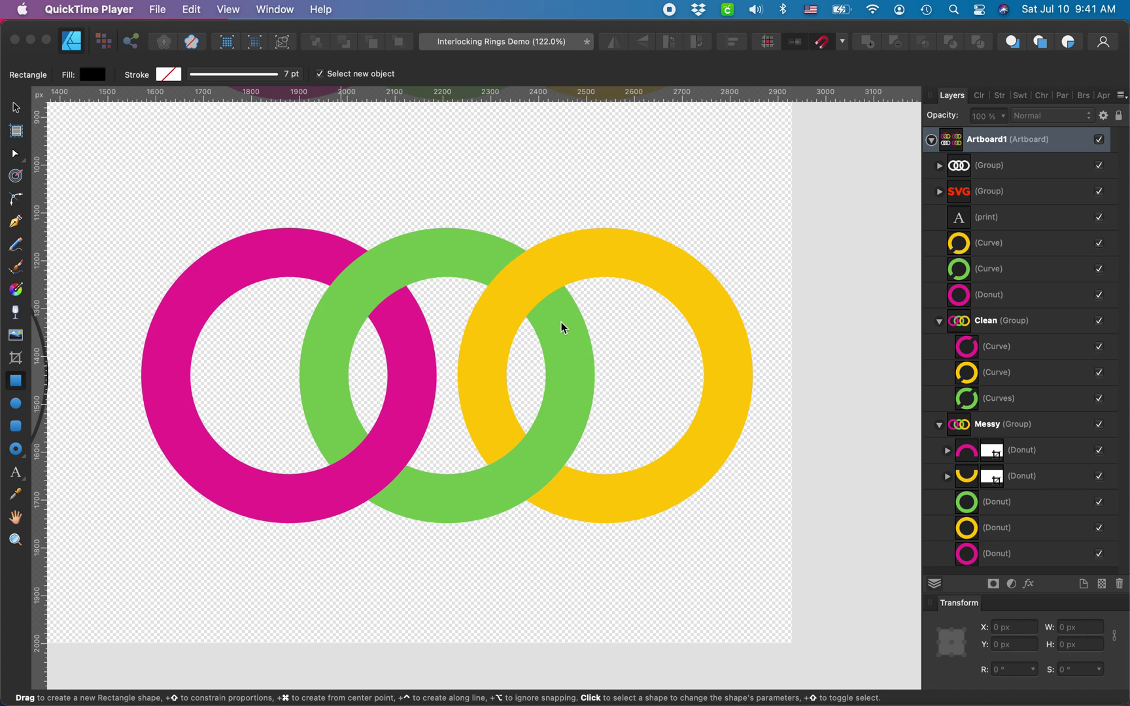
scroll(561, 327, "left", 3)
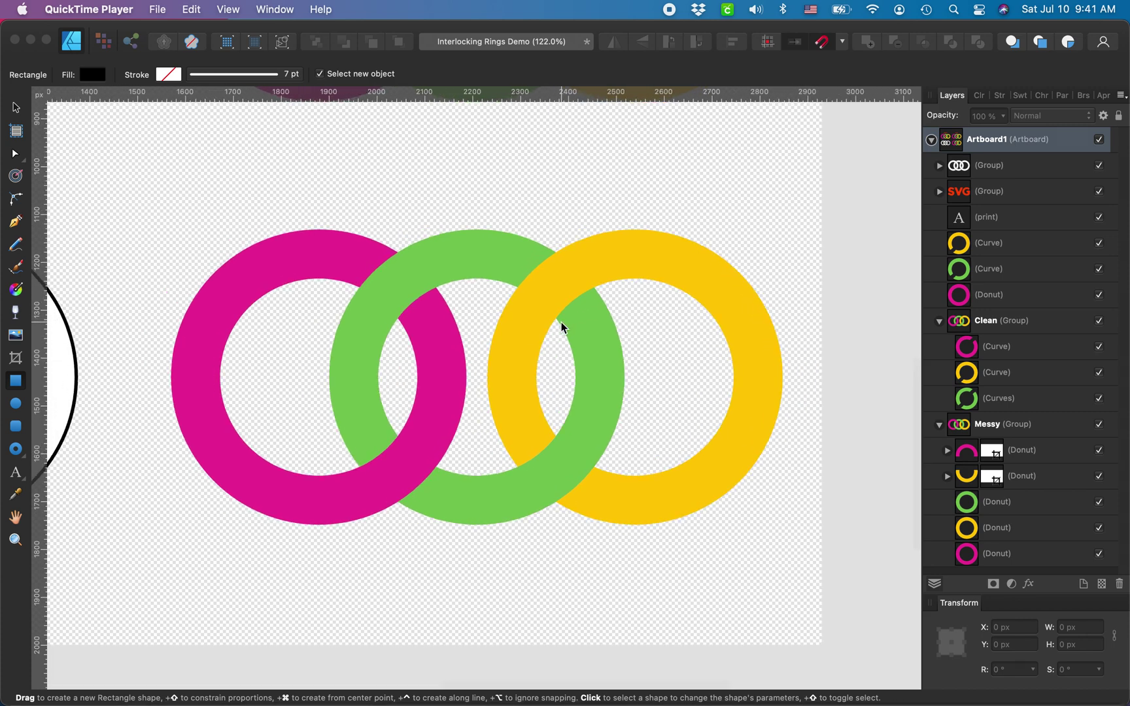
left_click(580, 202)
scroll(581, 204, "up", 4)
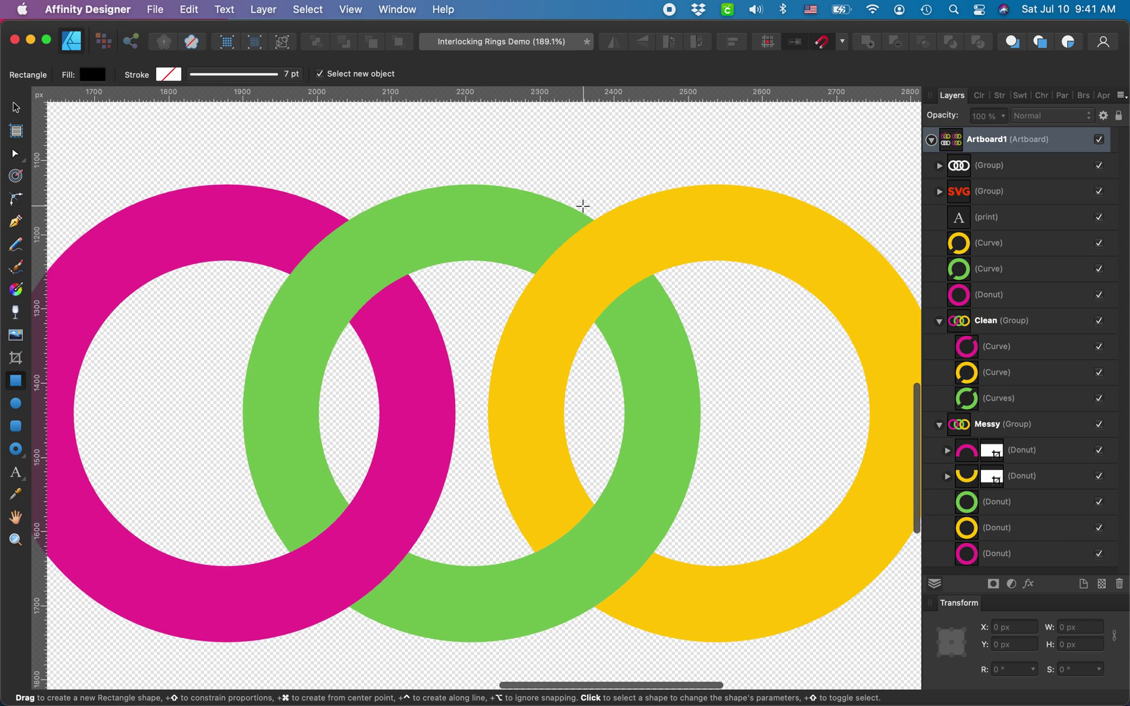
scroll(585, 207, "down", 3)
key("v")
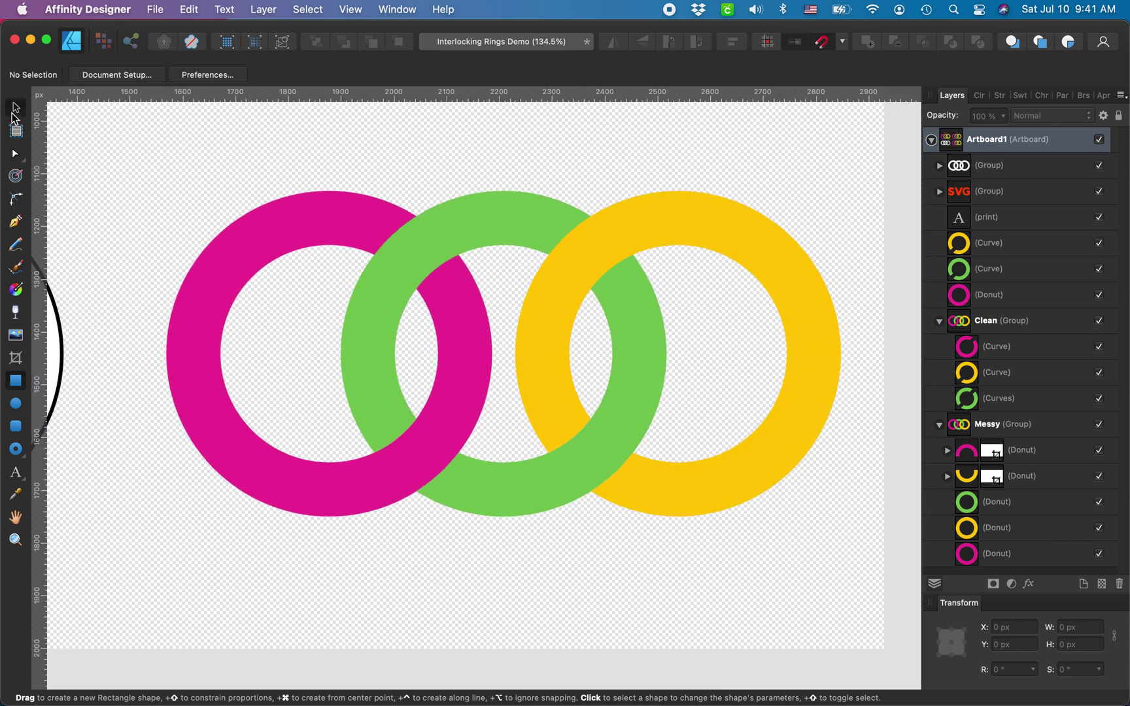
double_click(497, 228)
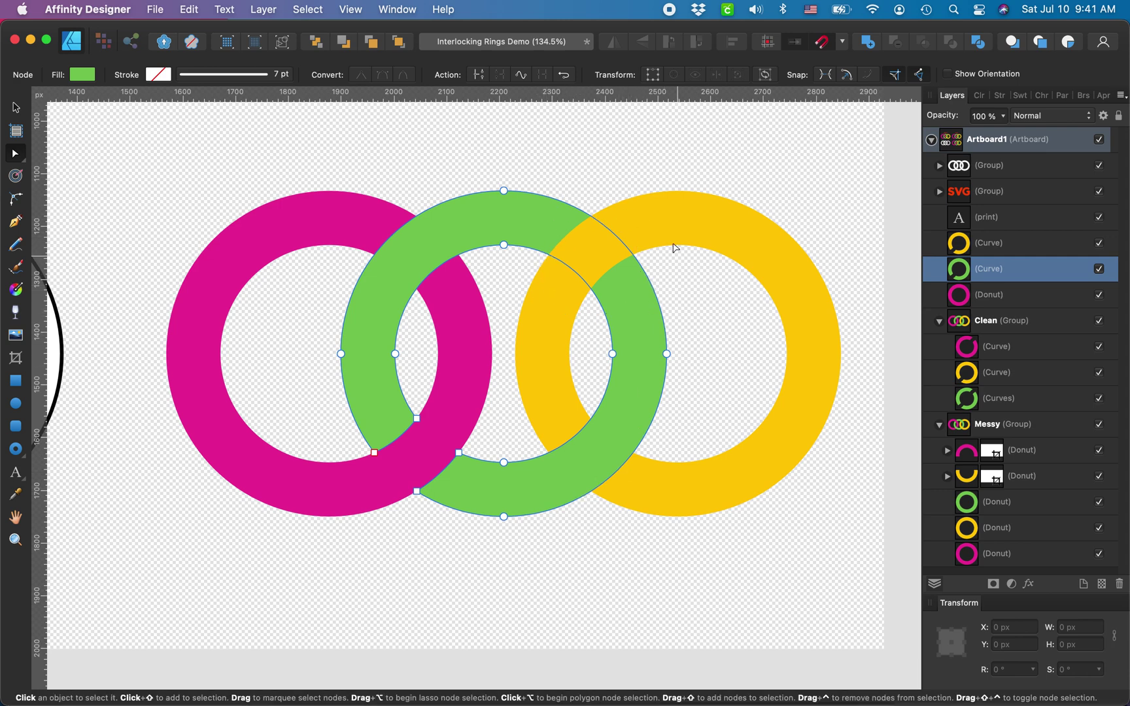
Duplicate the yellow ring and turn the copy black.
left_click(714, 220)
left_click(16, 106)
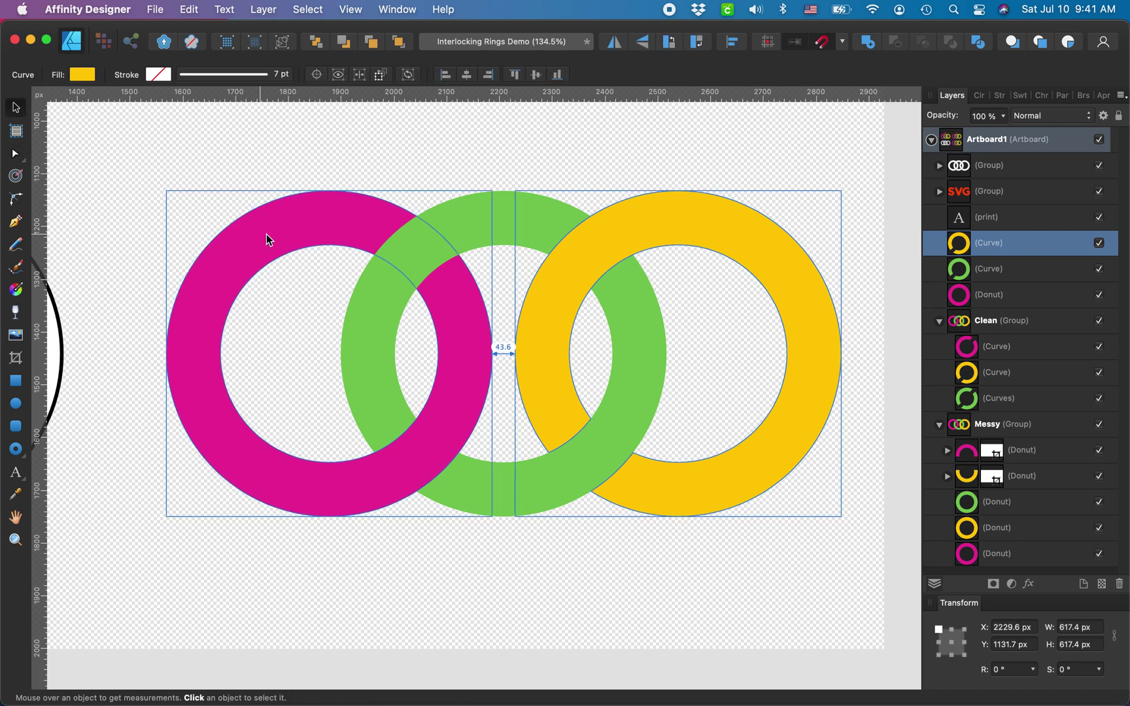
key("super+j")
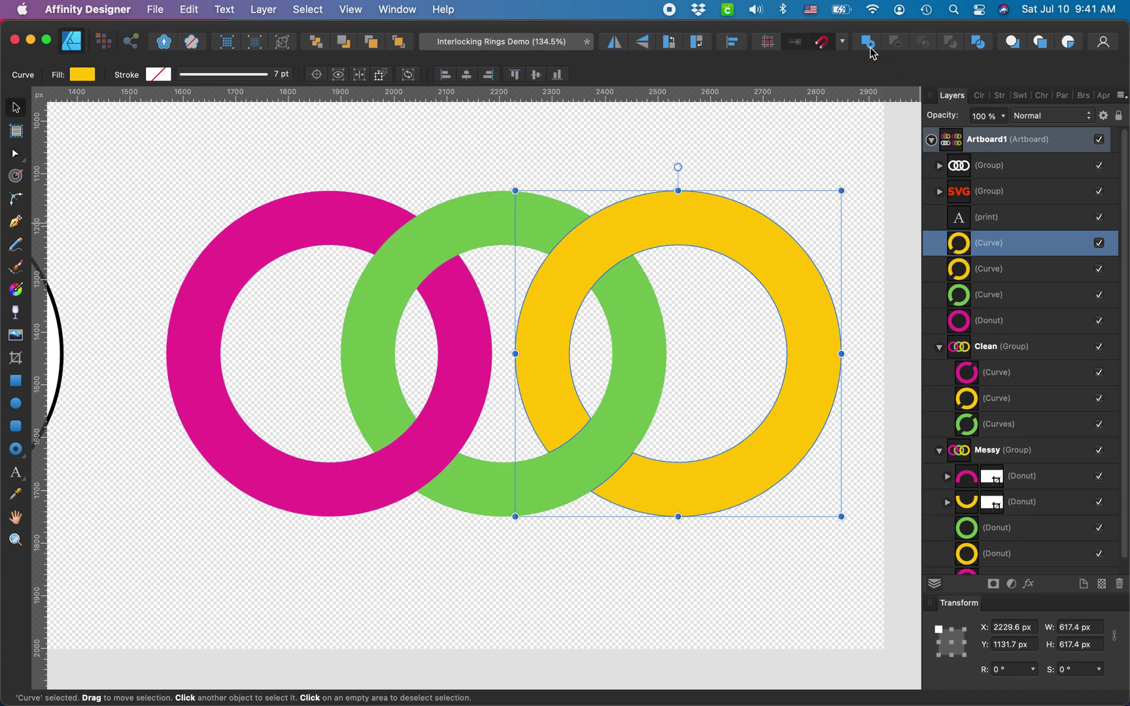
left_click(979, 96)
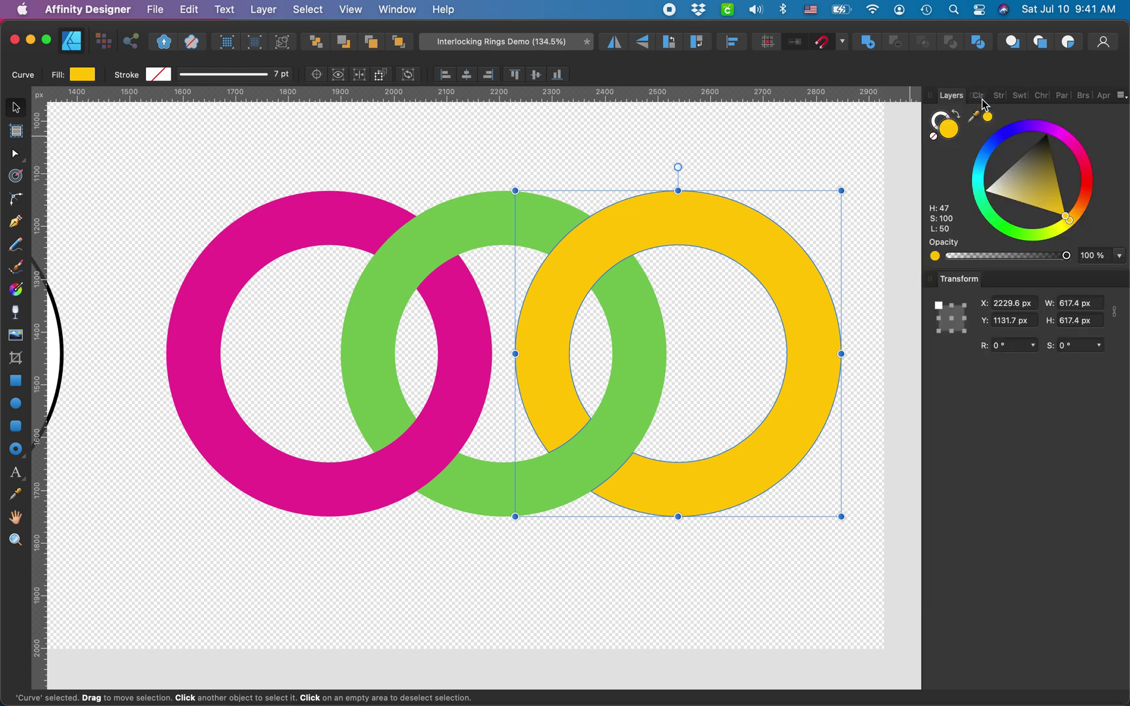
left_click_drag(1009, 170, 1079, 96)
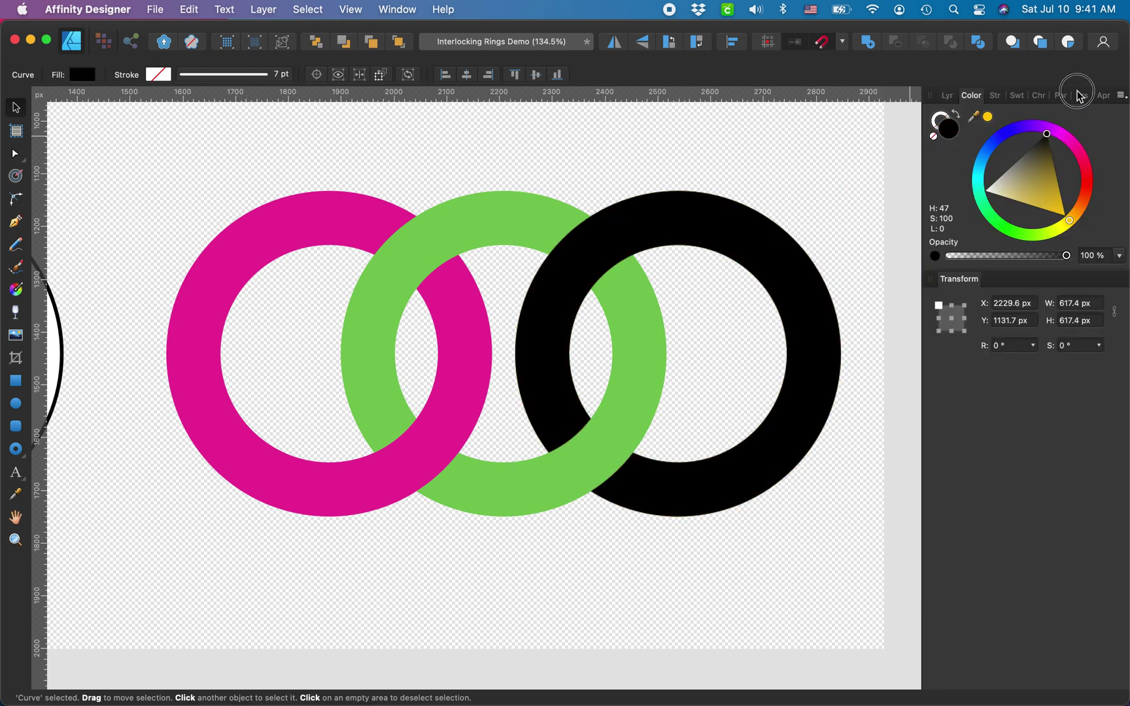
left_click(954, 96)
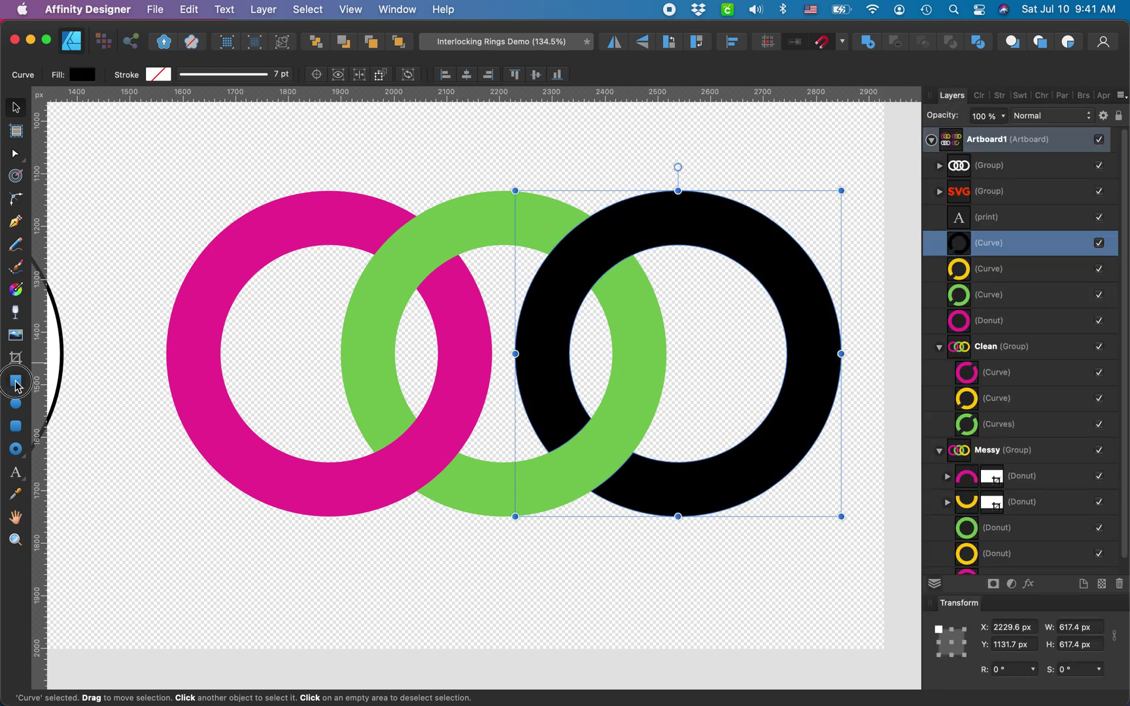
Subtract a rectangle from the copy's lower part, then cut the remaining arc from green.
key("m")
left_click_drag(492, 600, 820, 286)
left_click(896, 43)
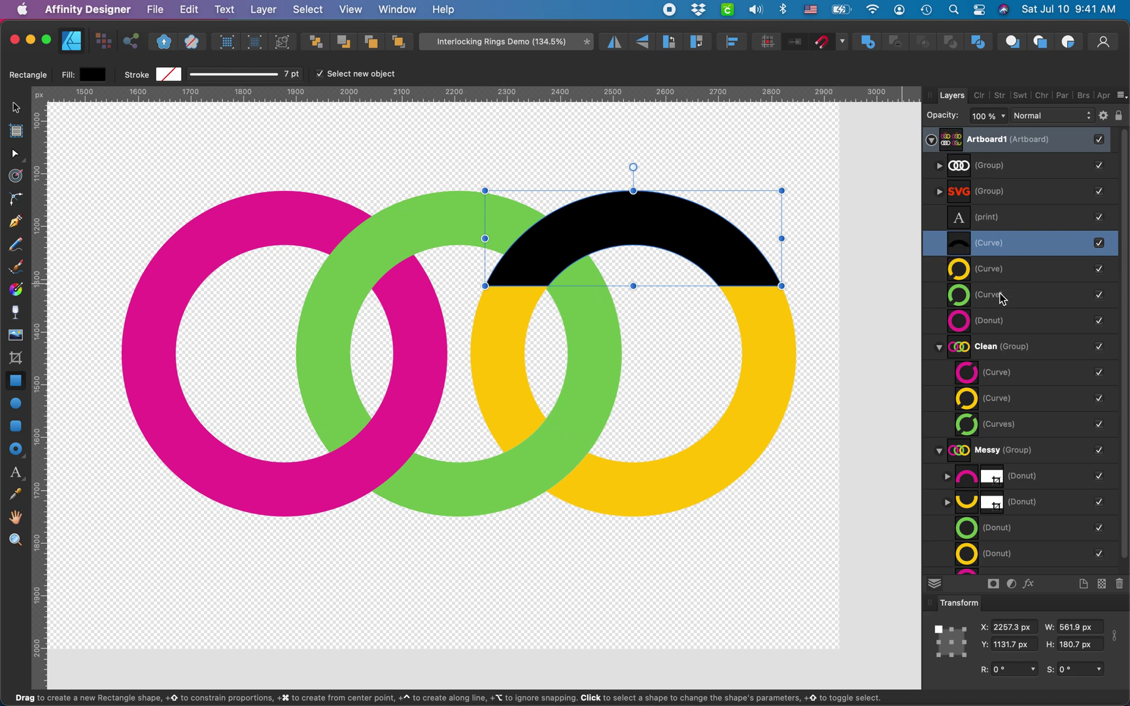
left_click(1003, 298, "super")
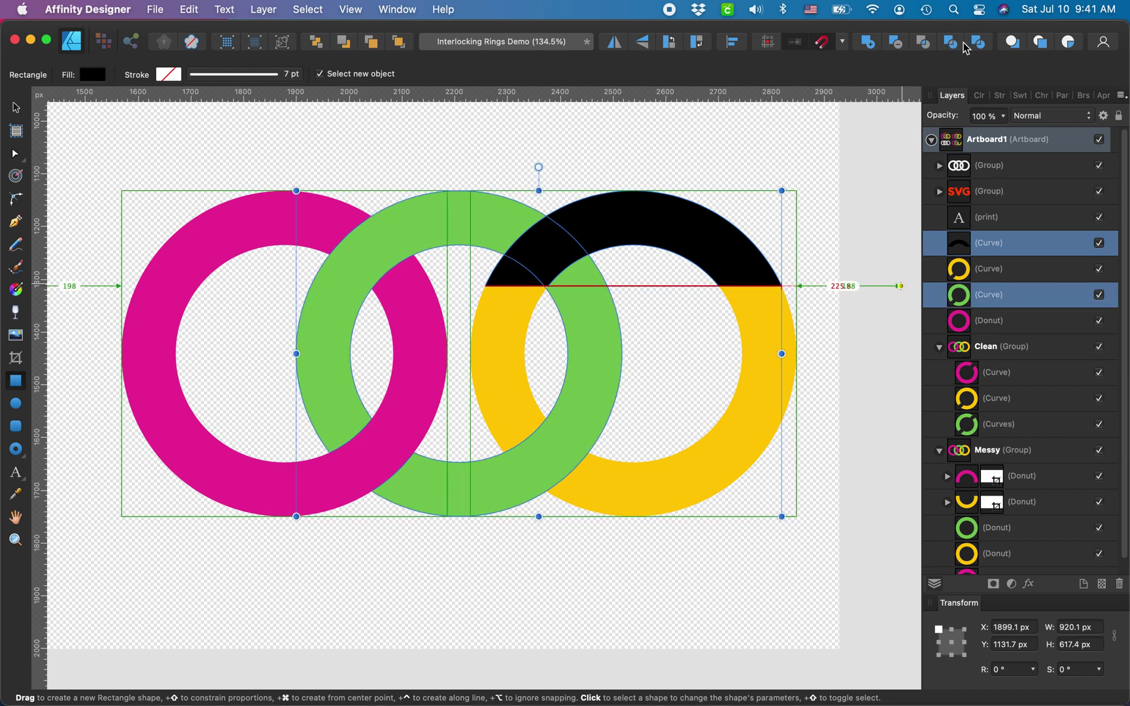
left_click(896, 43)
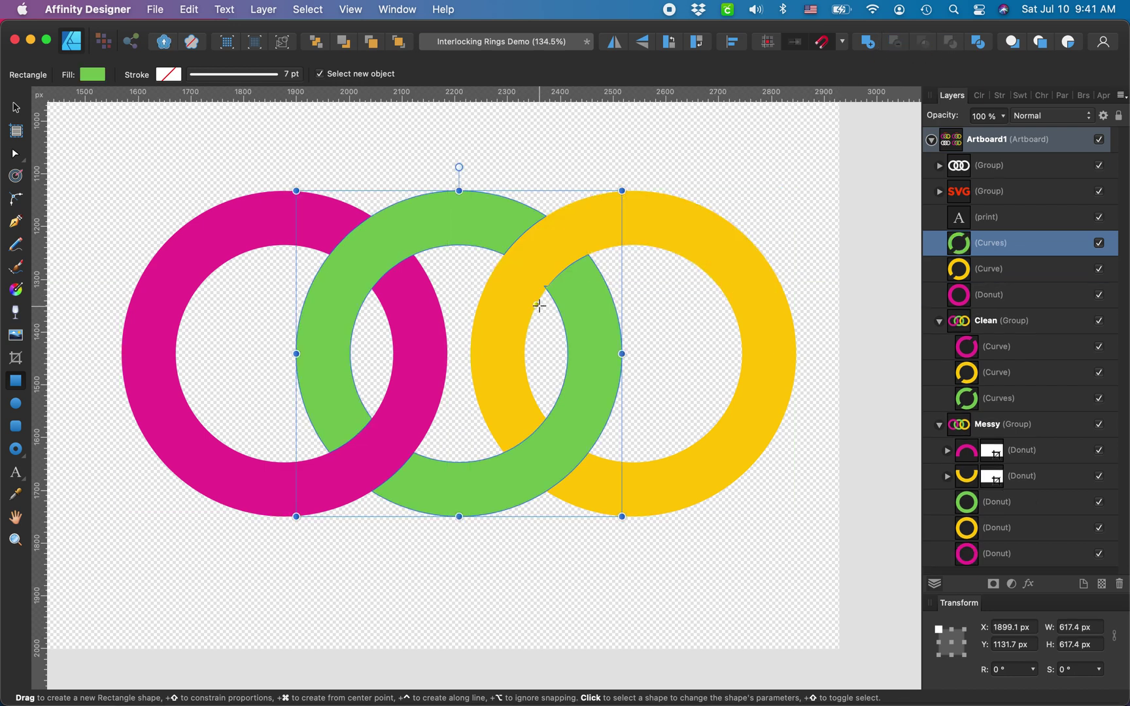
left_click(537, 303)
scroll(538, 304, "up", 5)
scroll(539, 305, "down", 3)
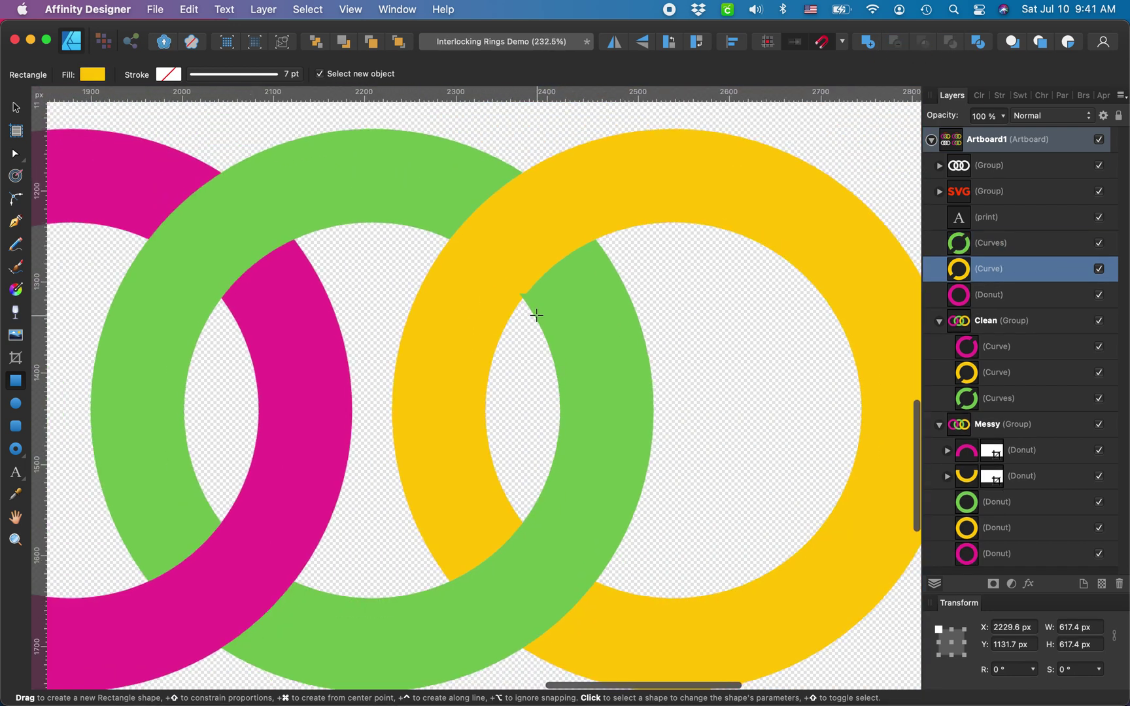
Undo both Subtracts to restore the separate rectangle and black ring.
left_click(558, 305)
key("a")
scroll(558, 305, "up", 2)
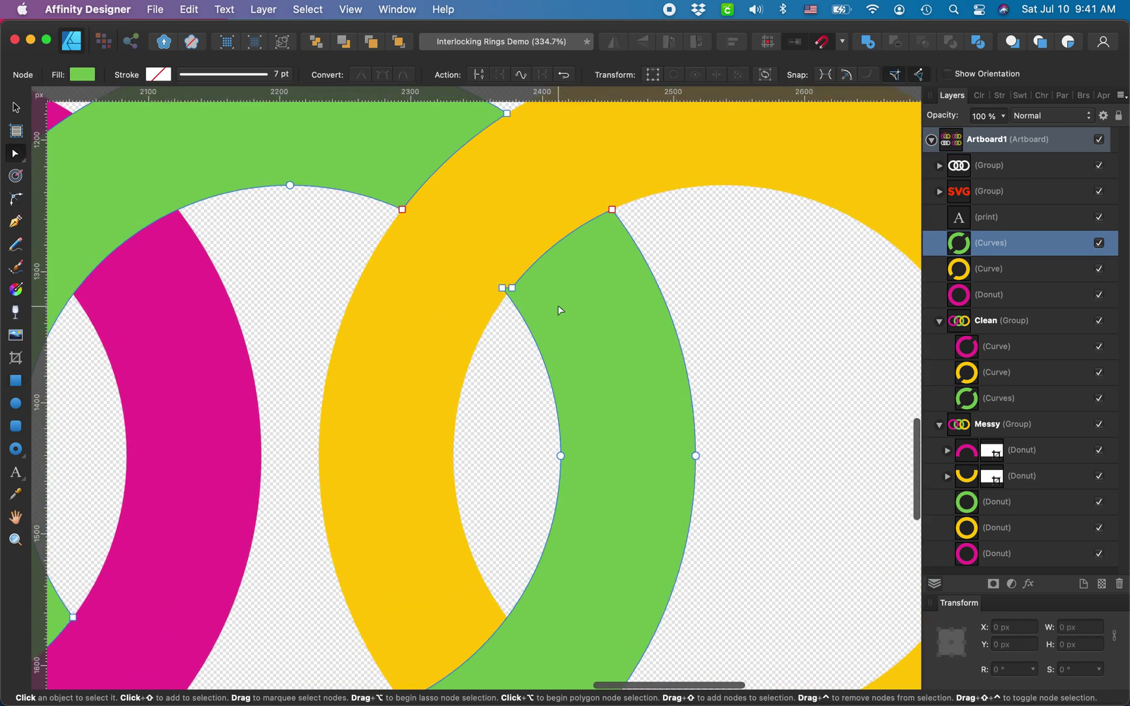
key("super+z")
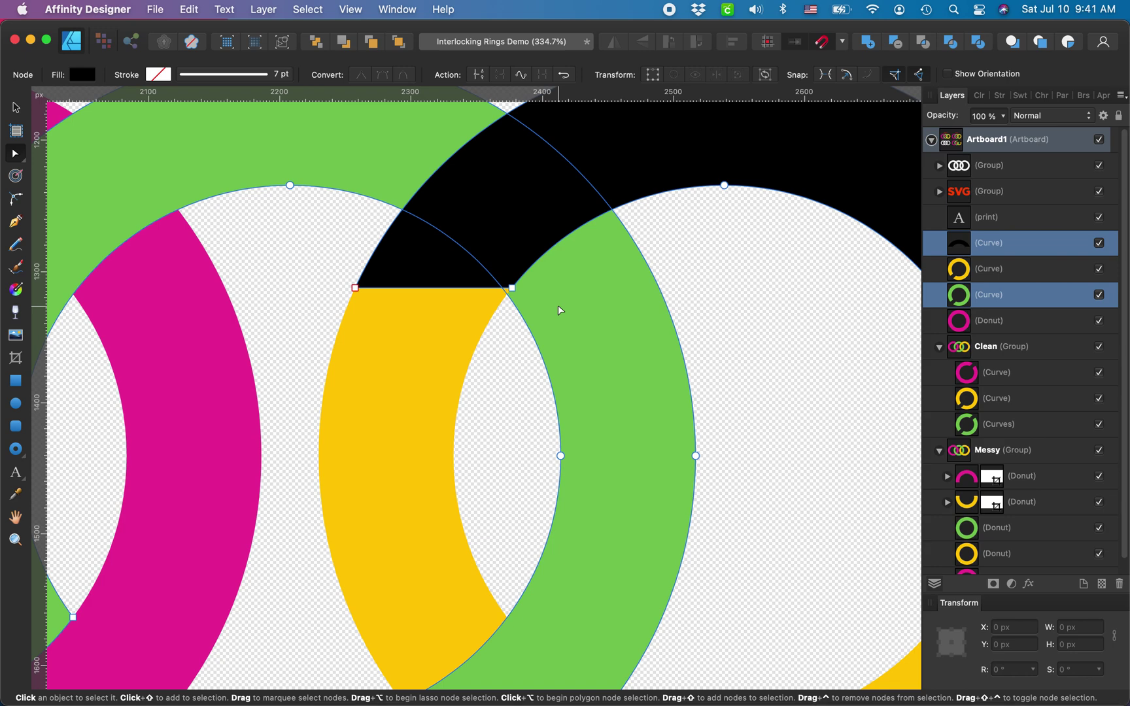
scroll(559, 310, "right", 5)
scroll(558, 310, "down", 2)
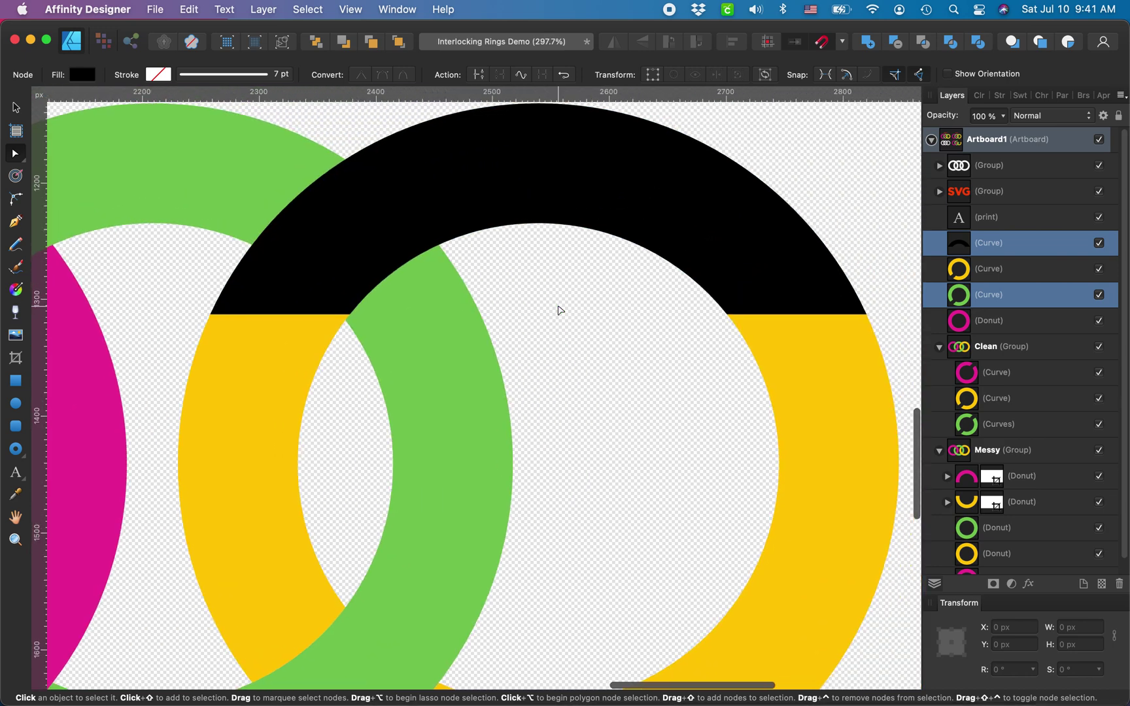
scroll(319, 283, "up", 5)
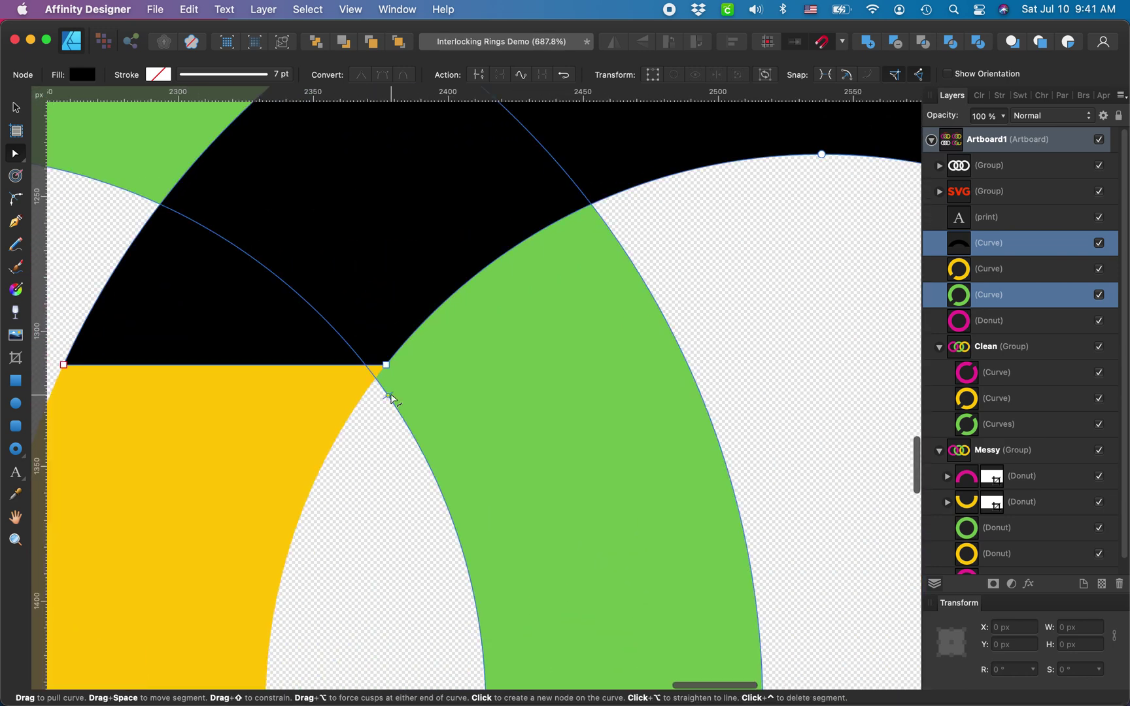
key("super+z")
key("super+z")
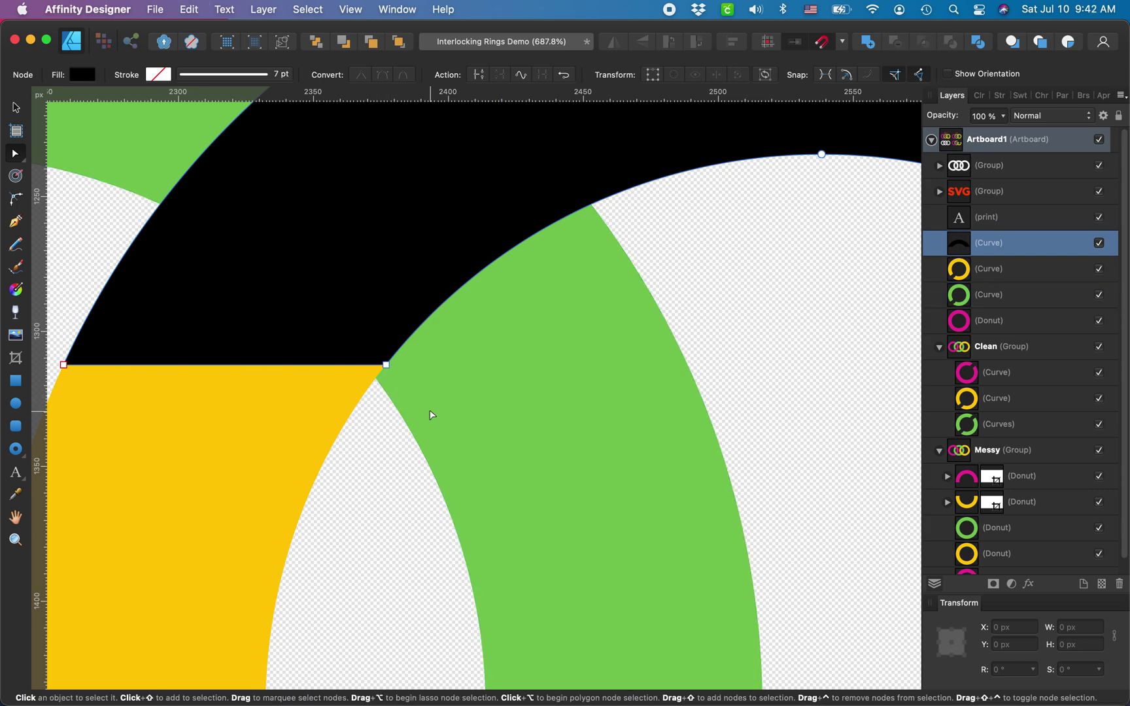
scroll(430, 415, "down", 5)
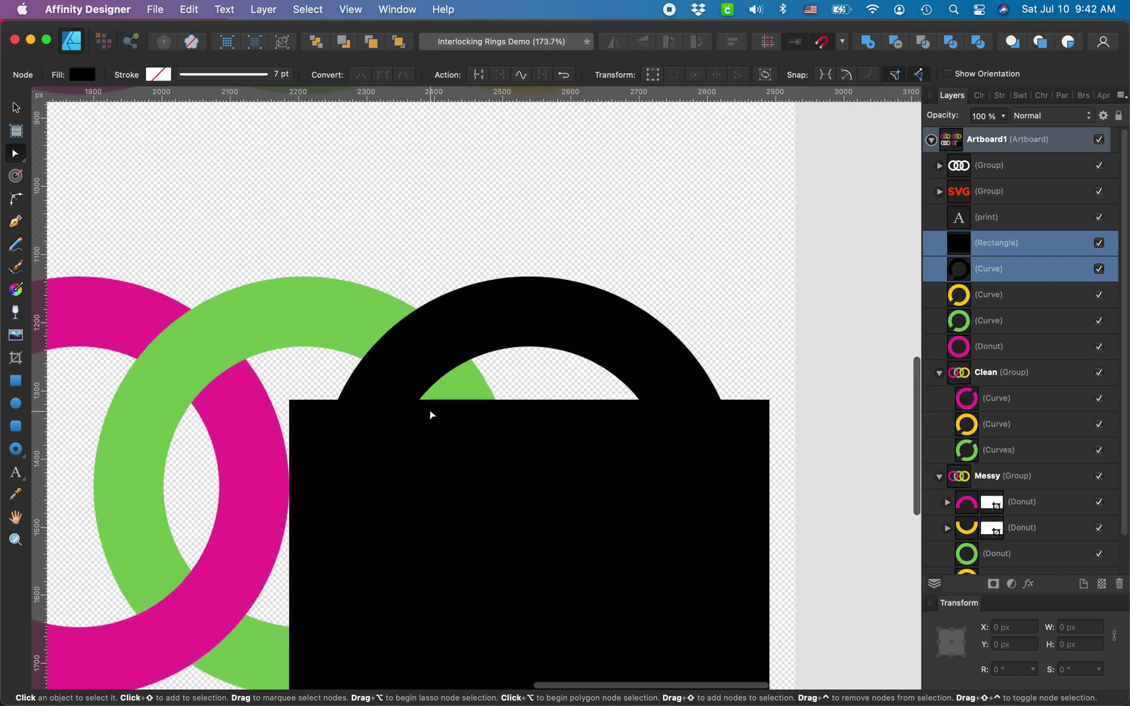
Lower the rectangle's top edge and subtract it from the black ring, leaving a deeper arc.
left_click(524, 424)
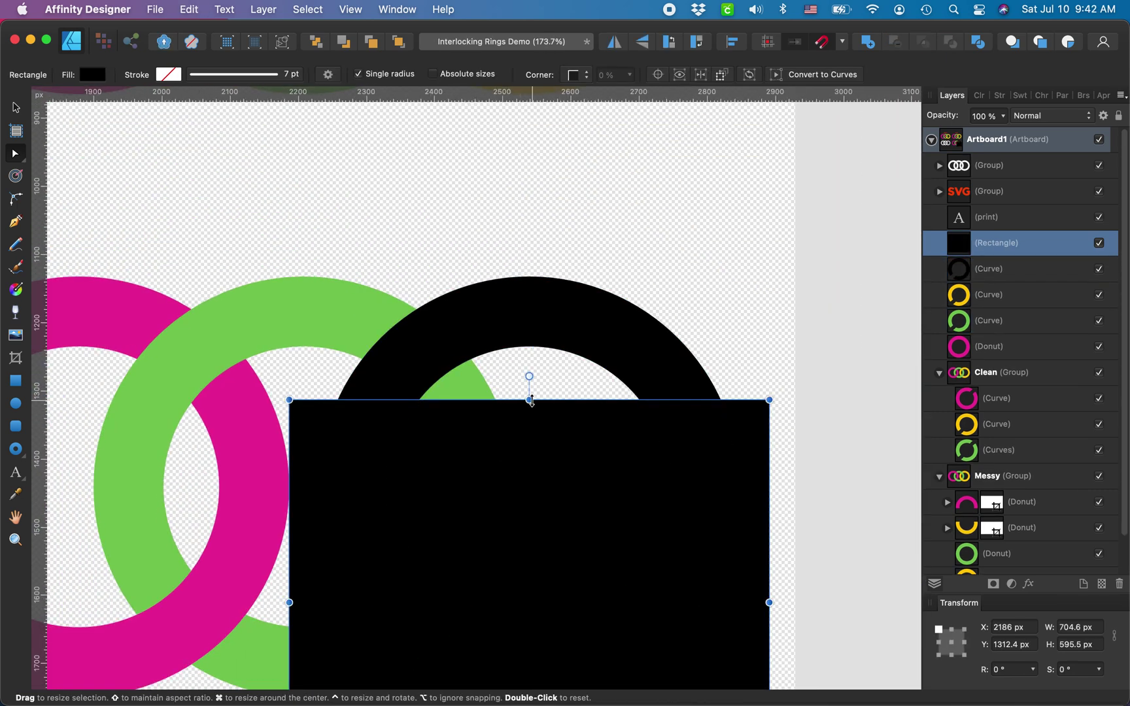
left_click_drag(531, 401, 530, 431)
scroll(530, 434, "down", 2)
scroll(530, 434, "left", 1)
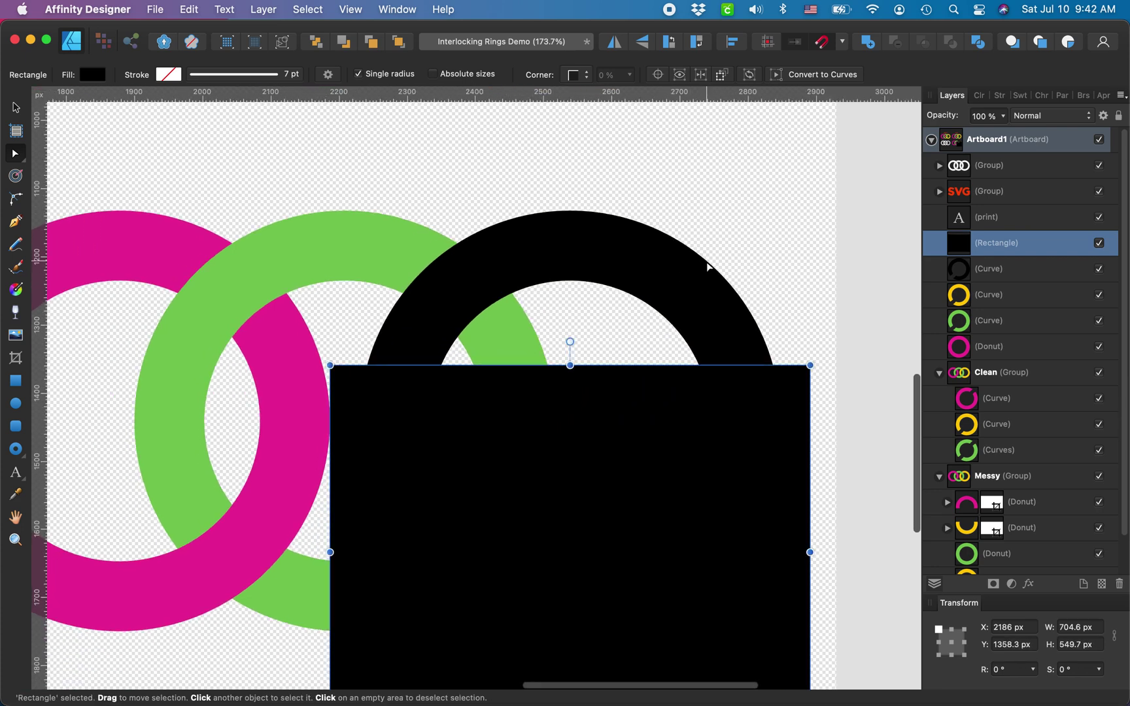
left_click(705, 275, "shift")
key("a")
left_click(896, 41)
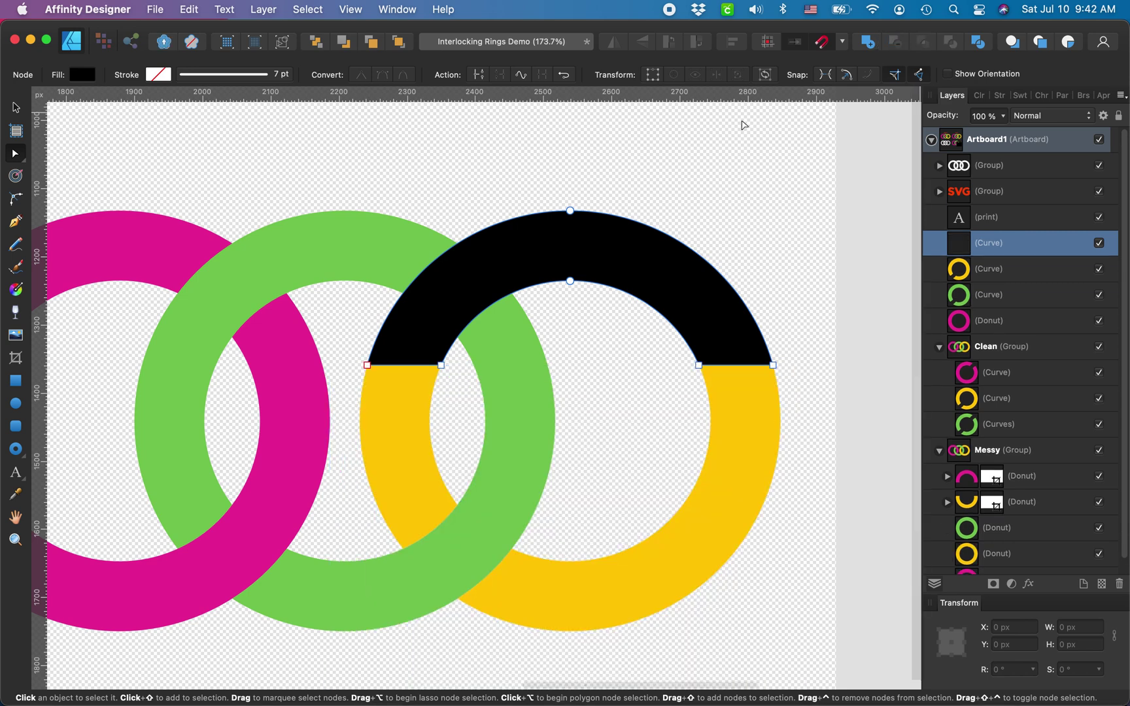
Subtract the new black arc from the green ring.
scroll(560, 321, "down", 2)
scroll(560, 320, "left", 1)
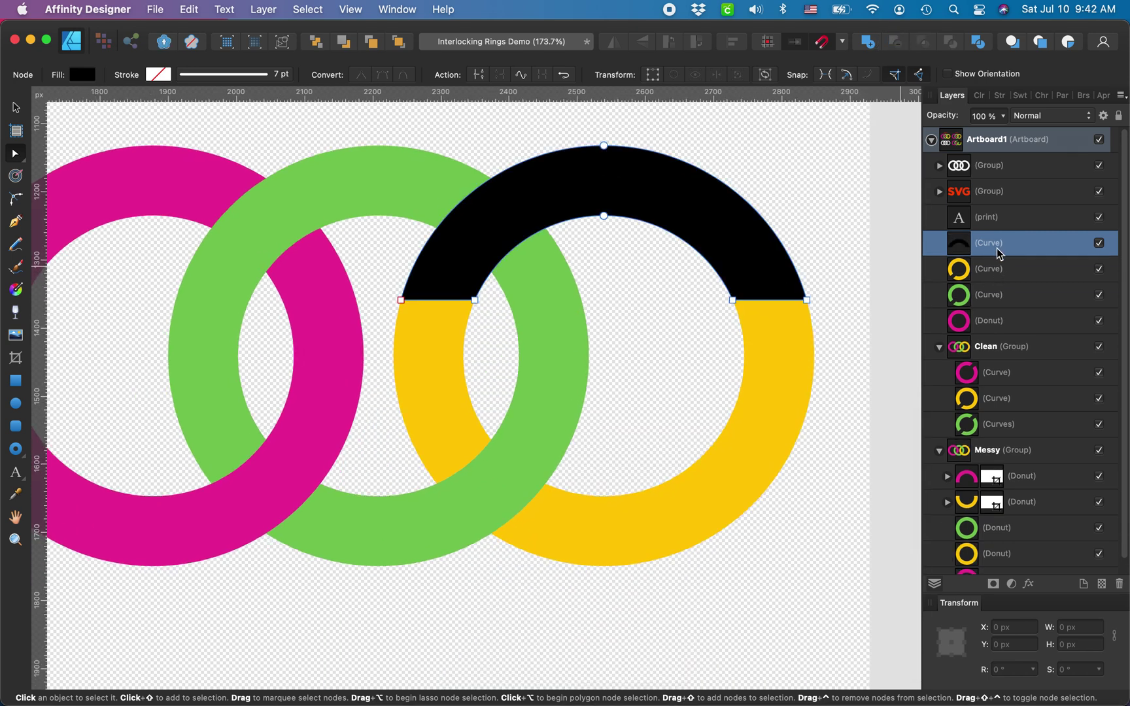
left_click(993, 263, "shift")
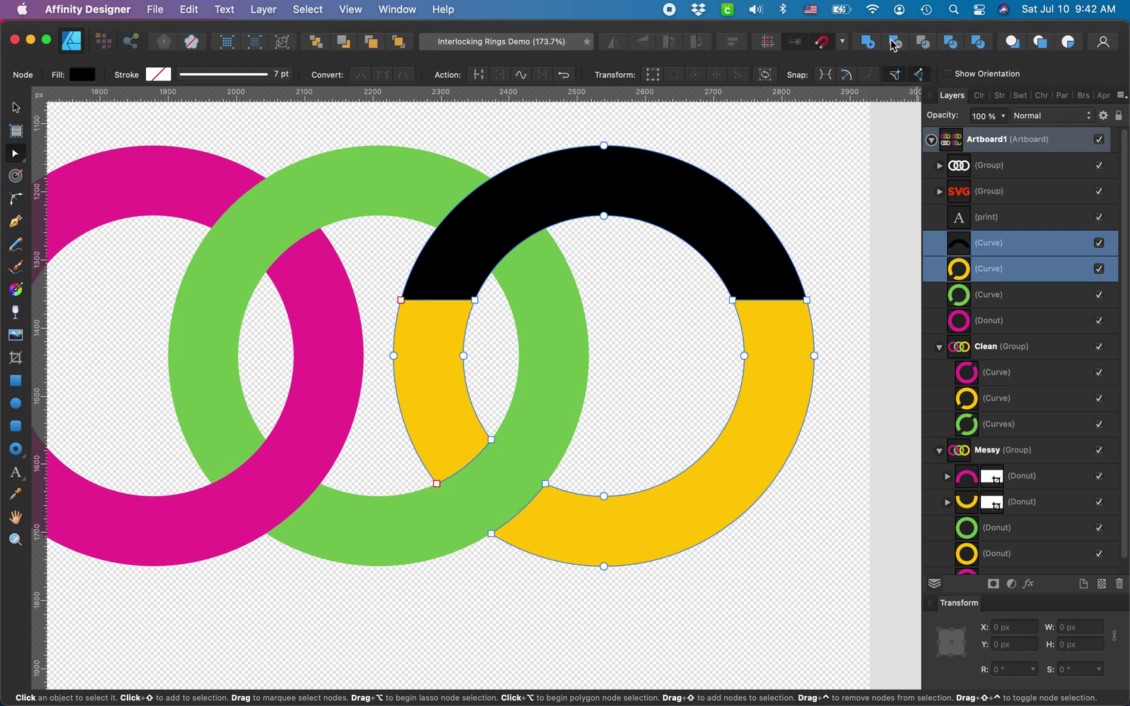
left_click(1022, 253)
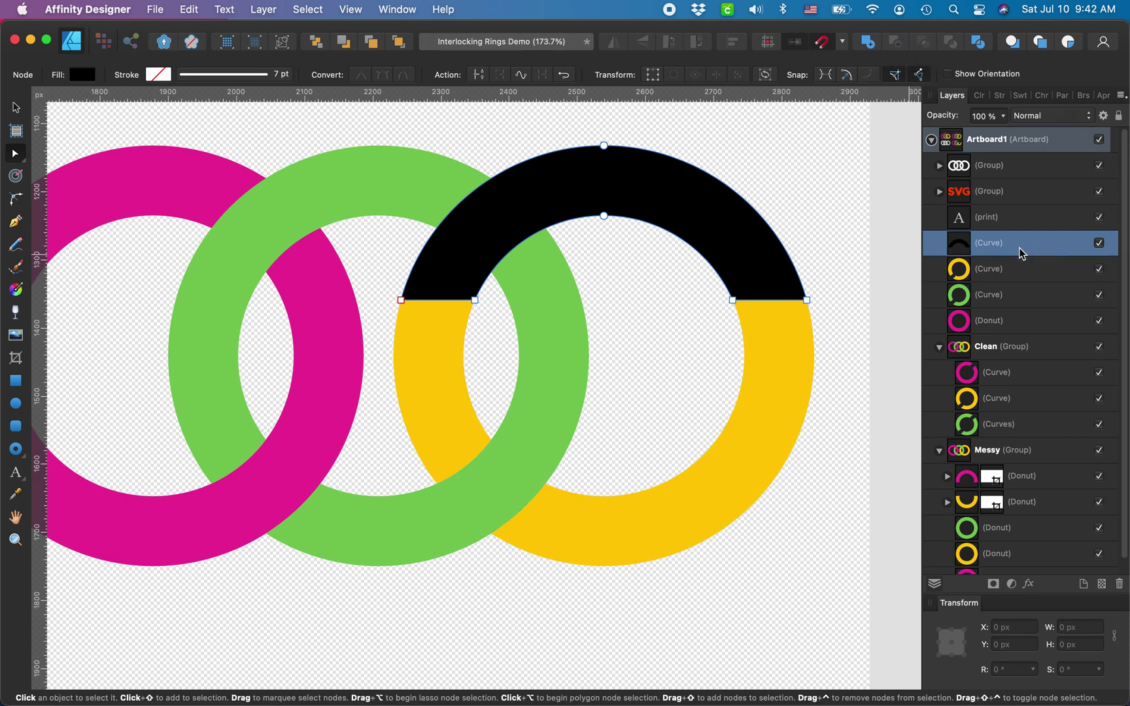
left_click(994, 299, "super")
left_click(897, 44)
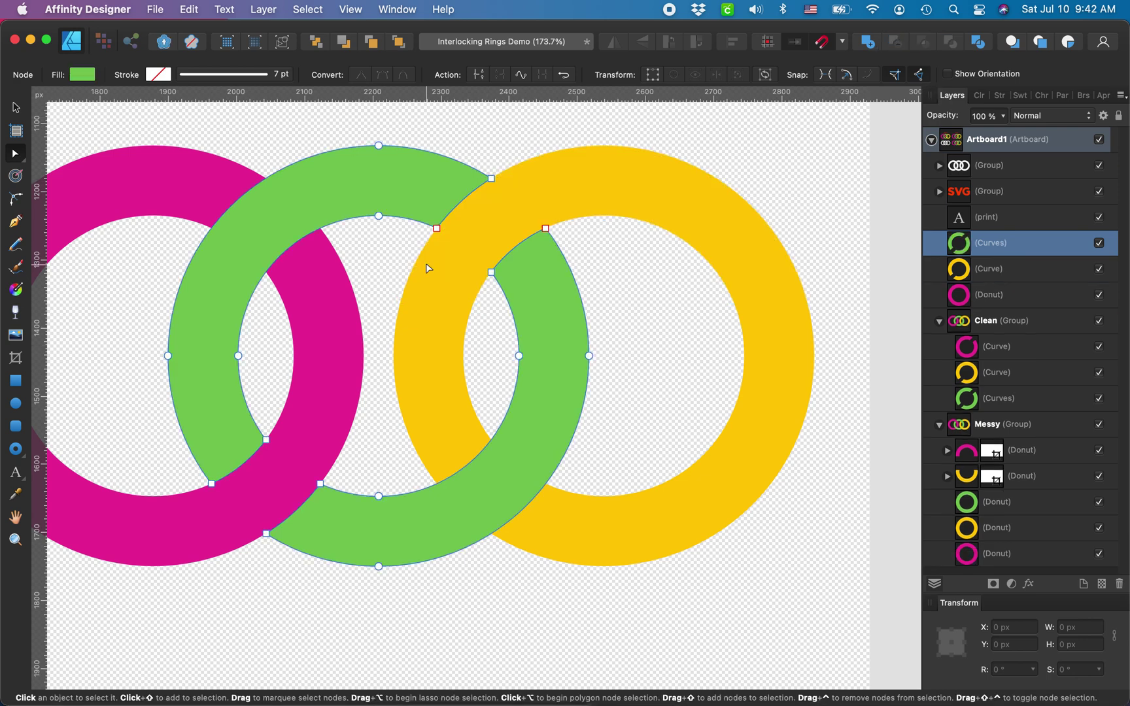
Duplicate the green ring and turn the copy black.
left_click(20, 112)
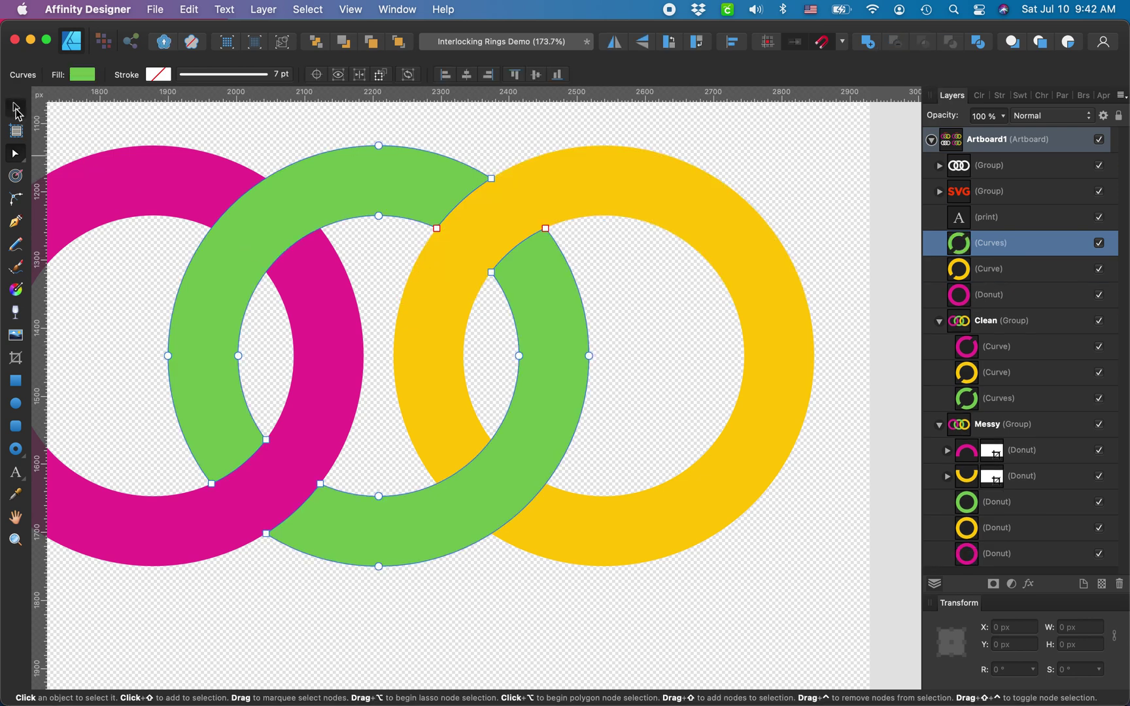
scroll(267, 242, "left", 5)
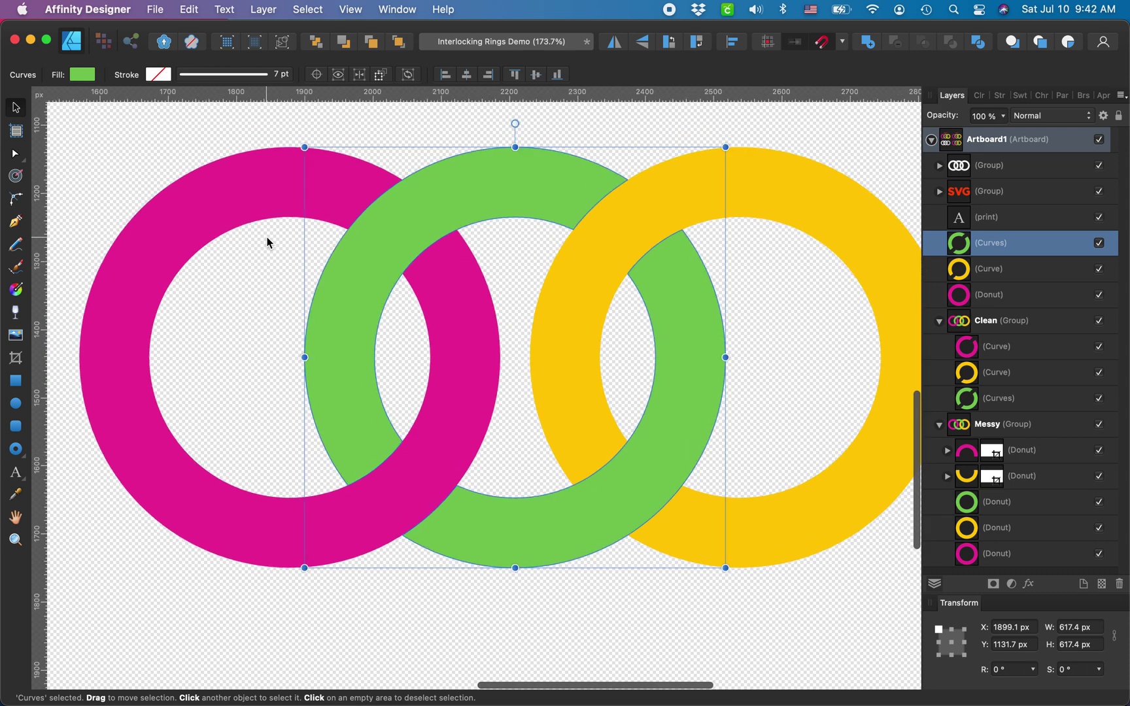
left_click(247, 203)
key("a")
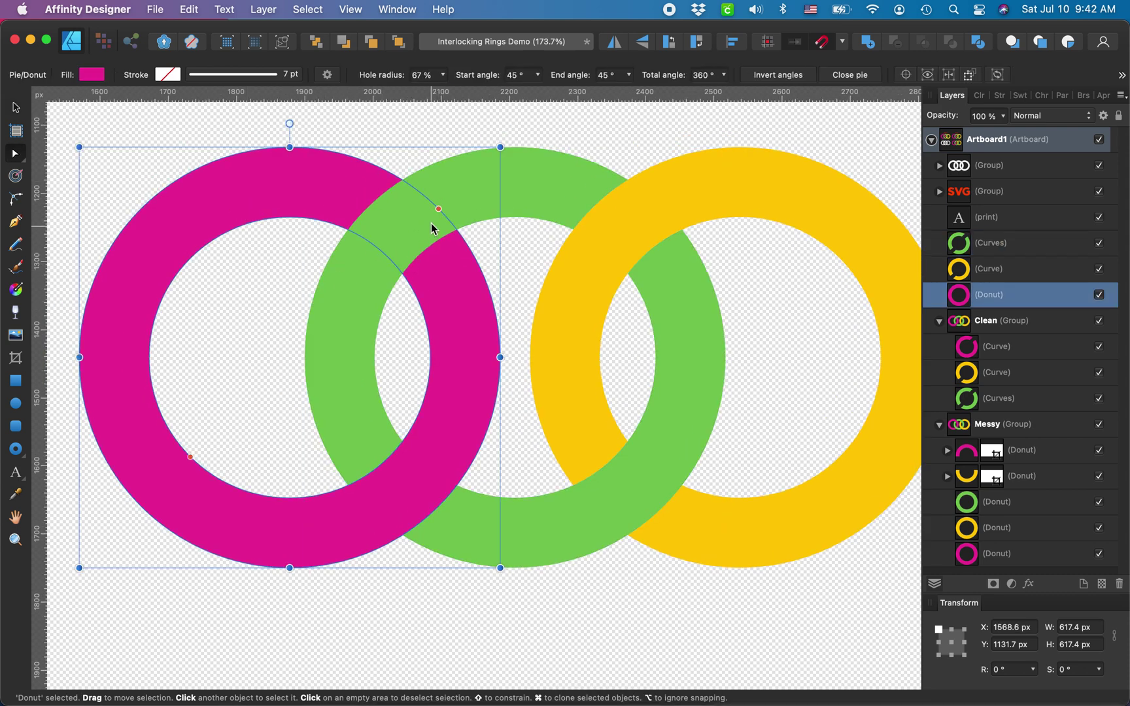
left_click(388, 232)
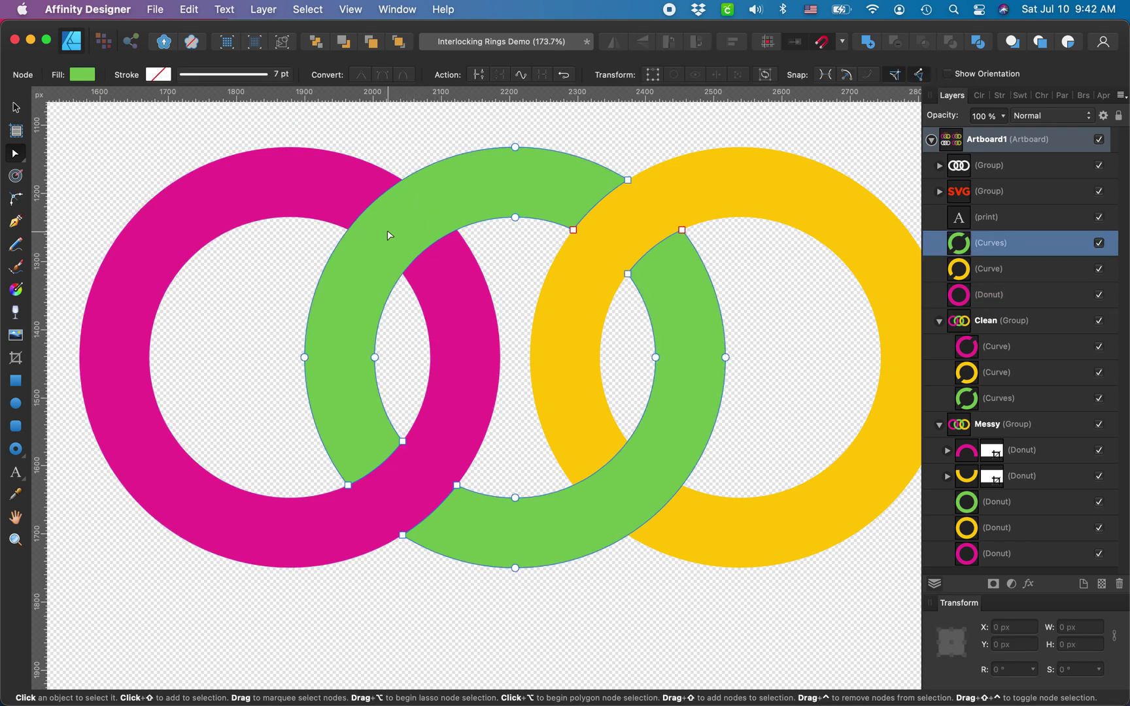
key("super+j")
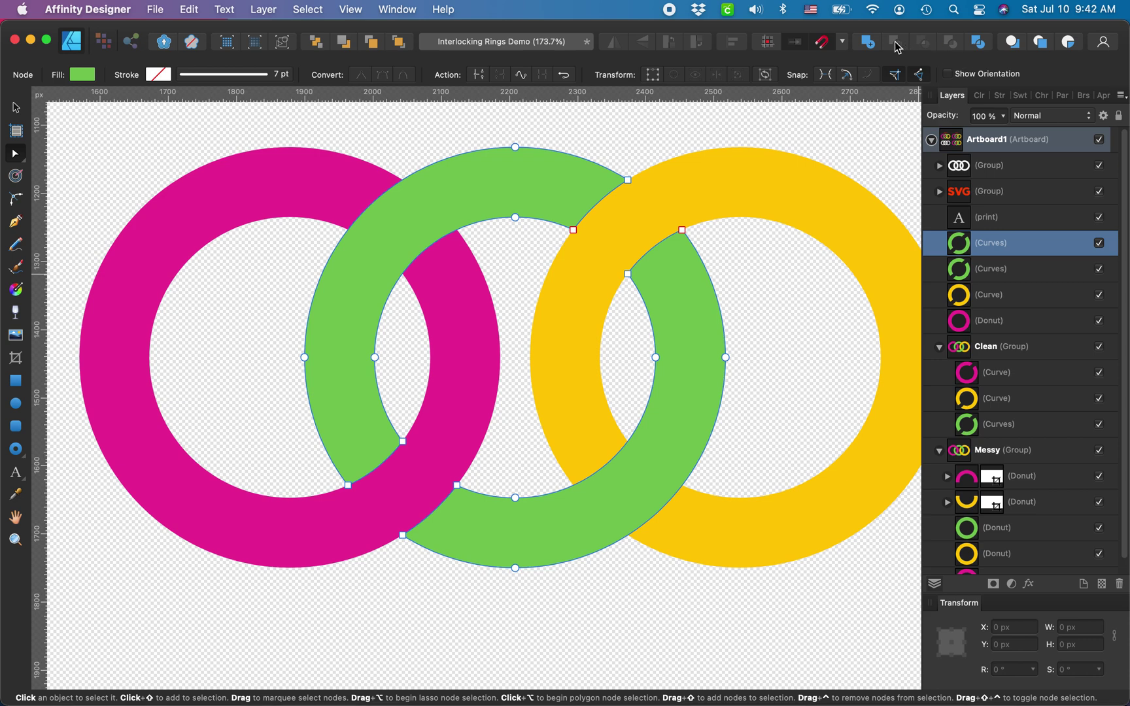
left_click(979, 95)
left_click_drag(1026, 184, 1021, 234)
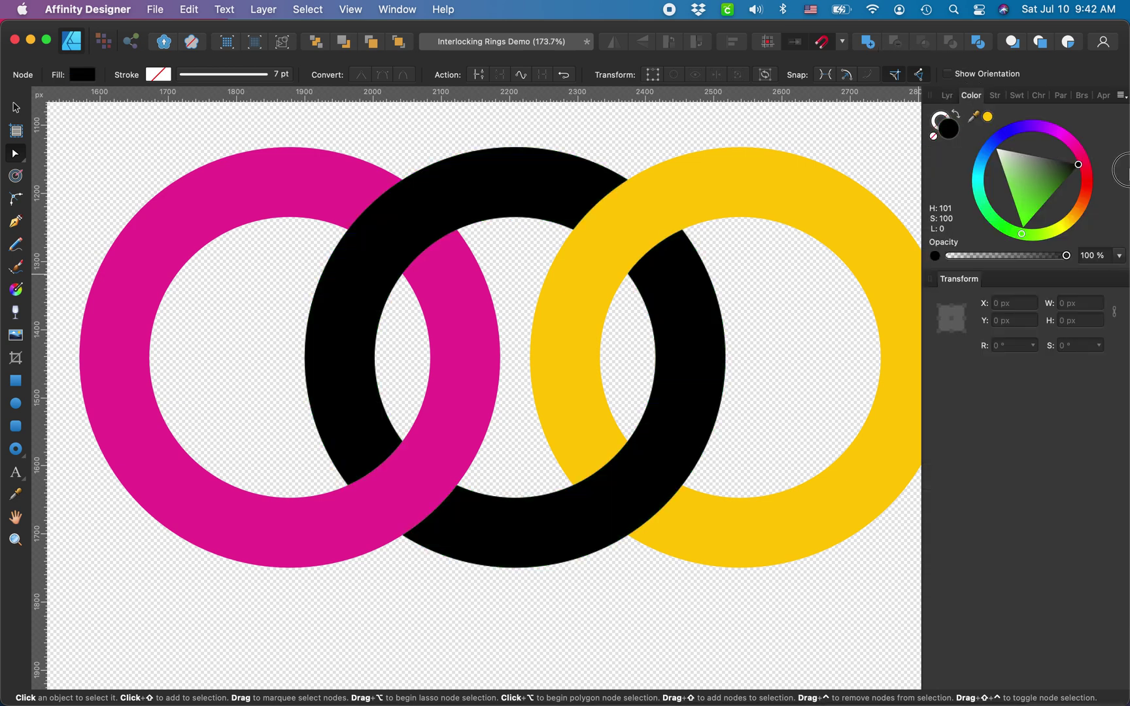
left_click(948, 95)
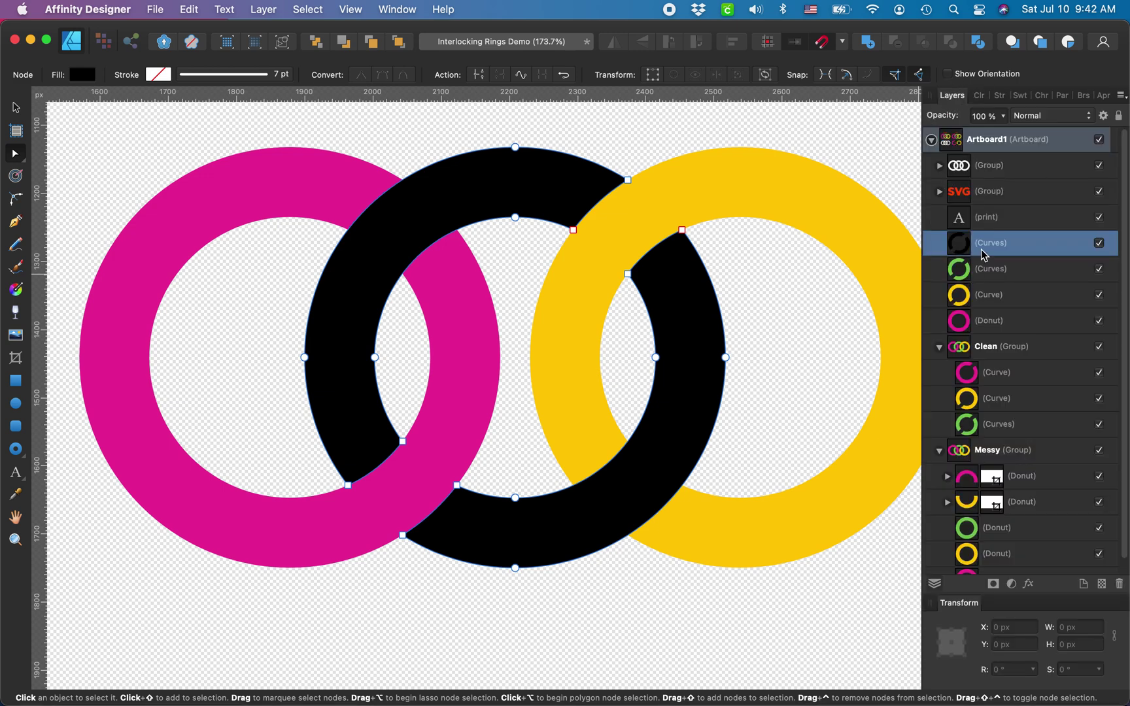
Cut a rectangle from the black copy's lower half, then subtract the top arc from magenta.
left_click(16, 382)
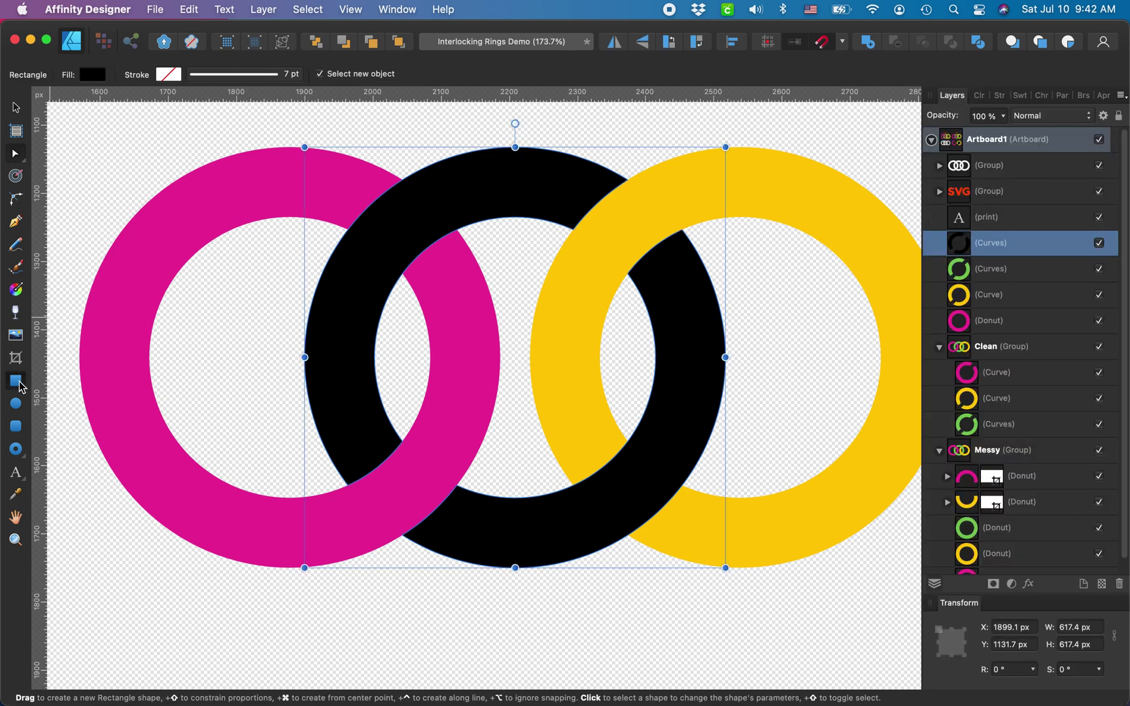
left_click_drag(216, 646, 794, 320)
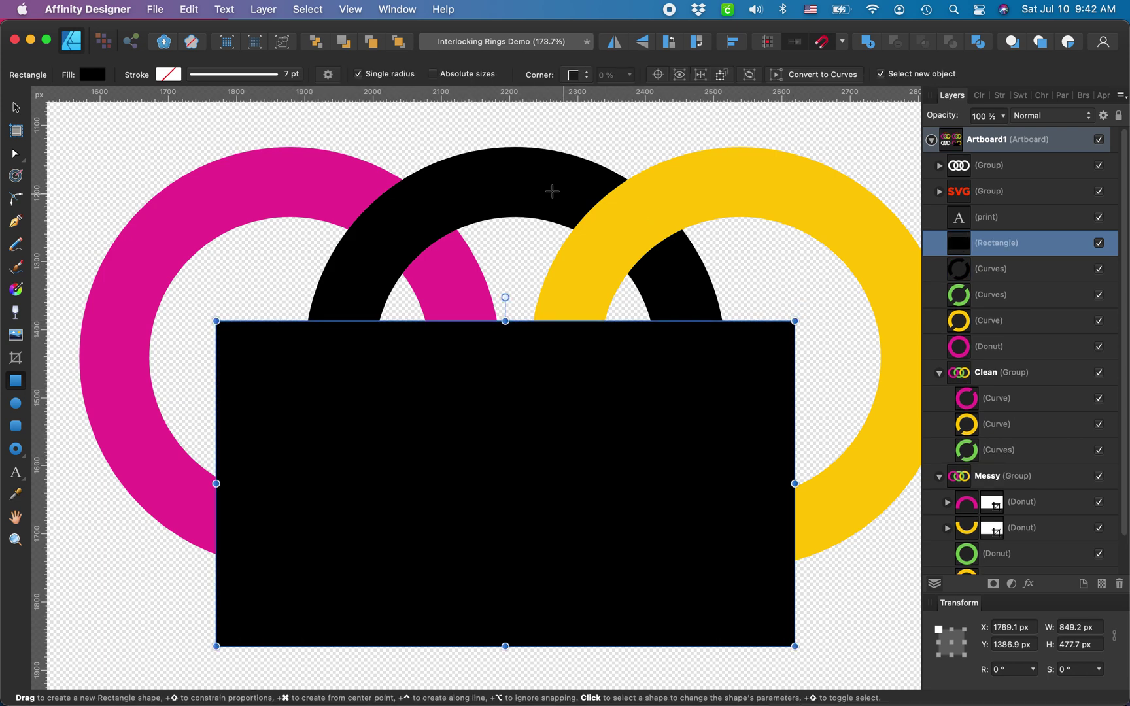
left_click(545, 185, "shift")
left_click(896, 44)
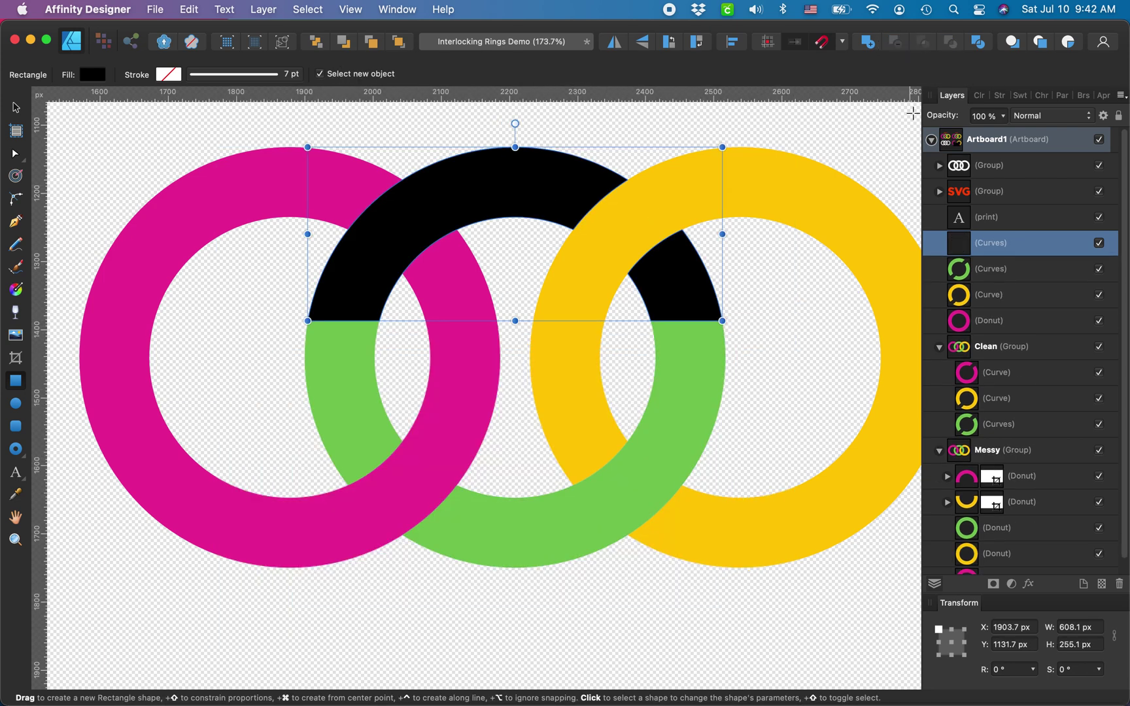
left_click(1003, 321, "super")
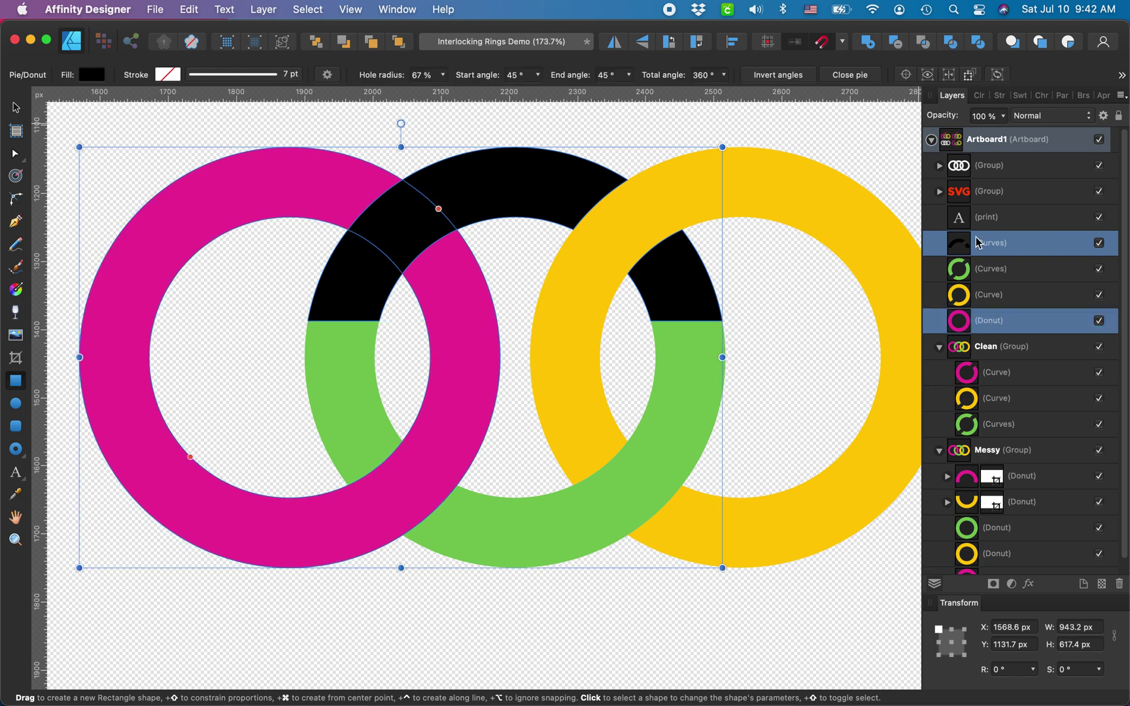
left_click(896, 43)
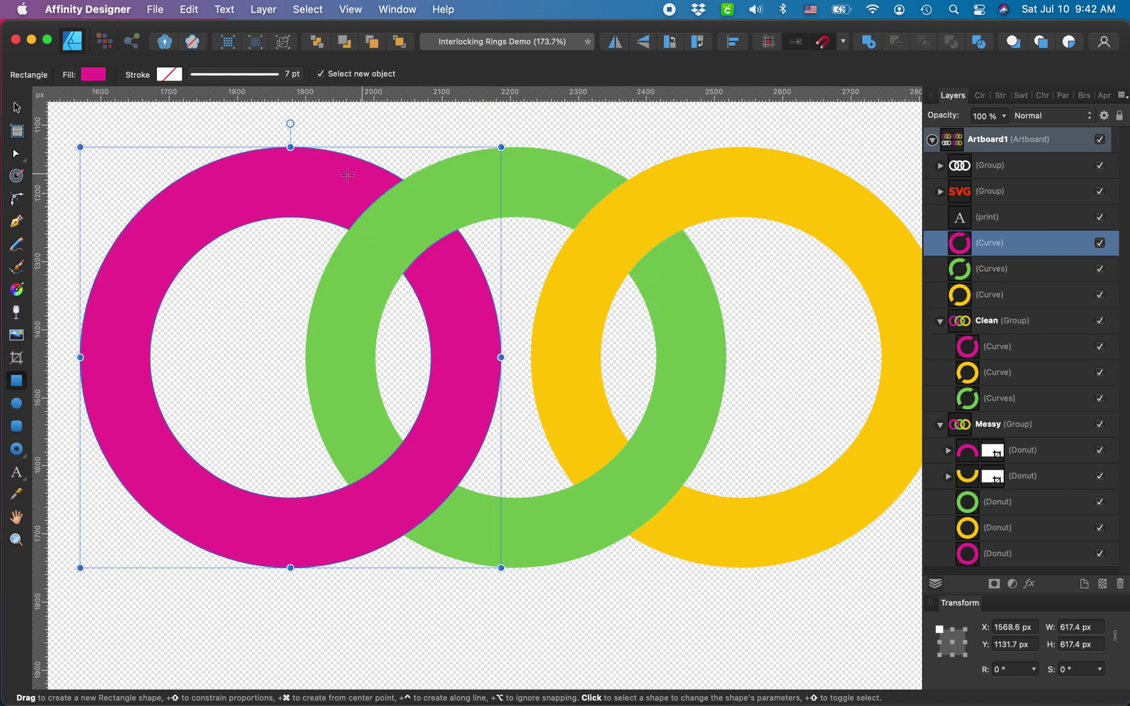
Inspect the nodes of the green and yellow ring curves.
key("v")
scroll(263, 227, "down", 2)
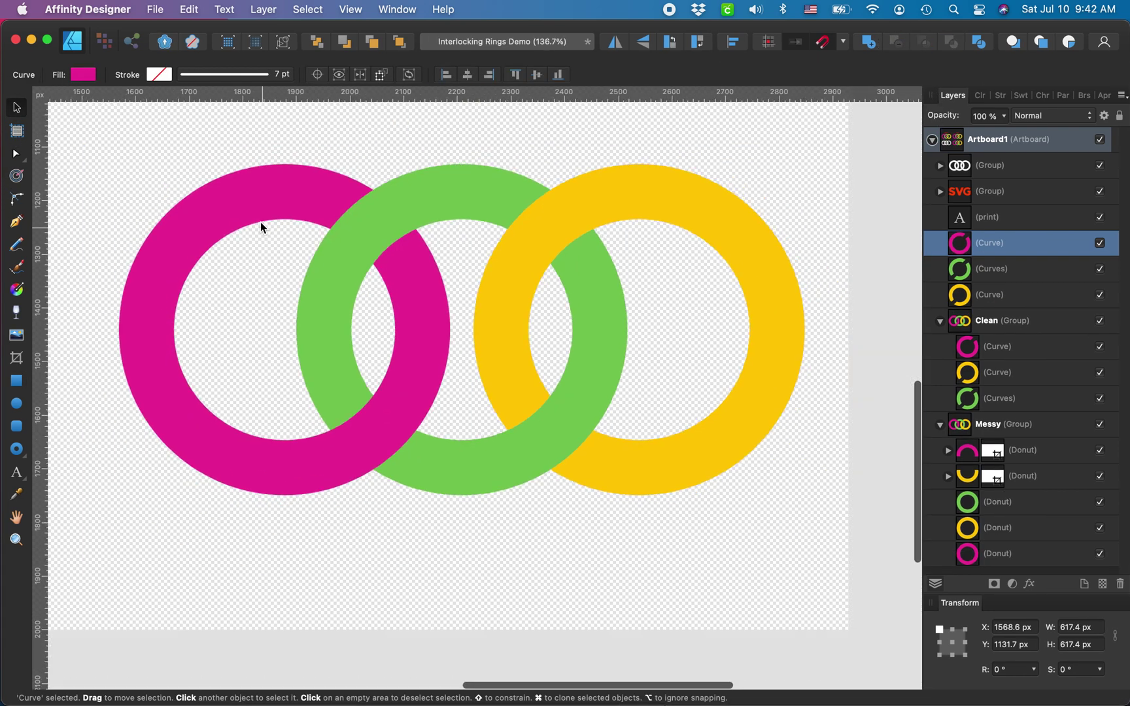
key("a")
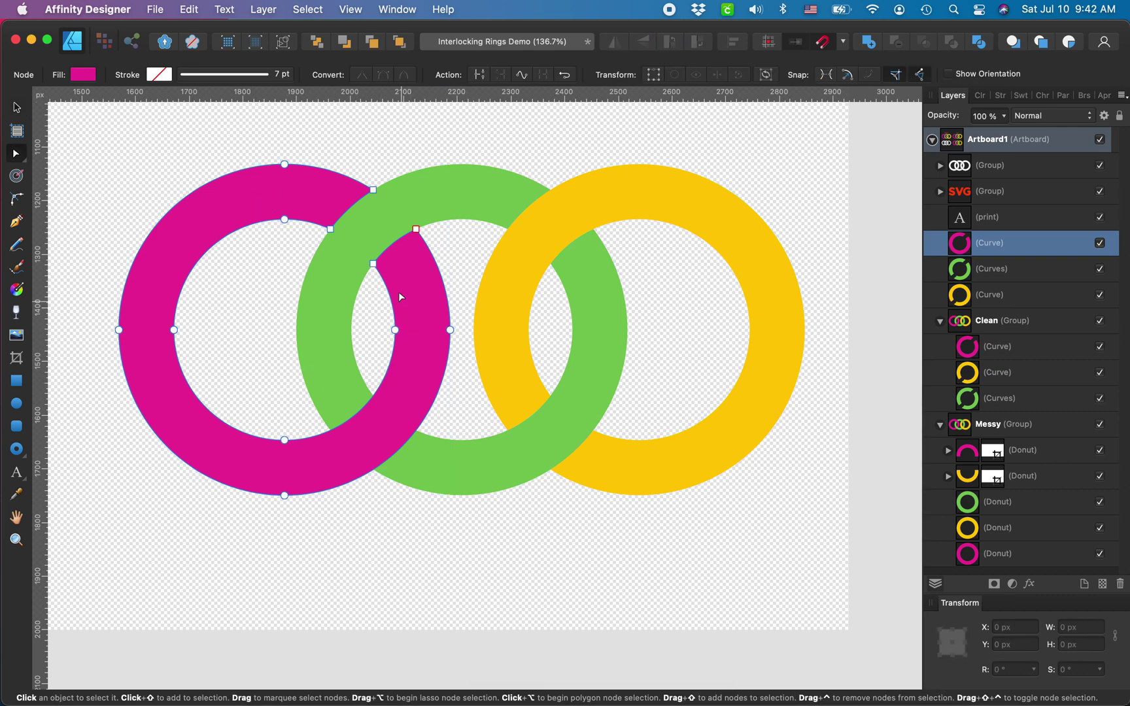
left_click(458, 205)
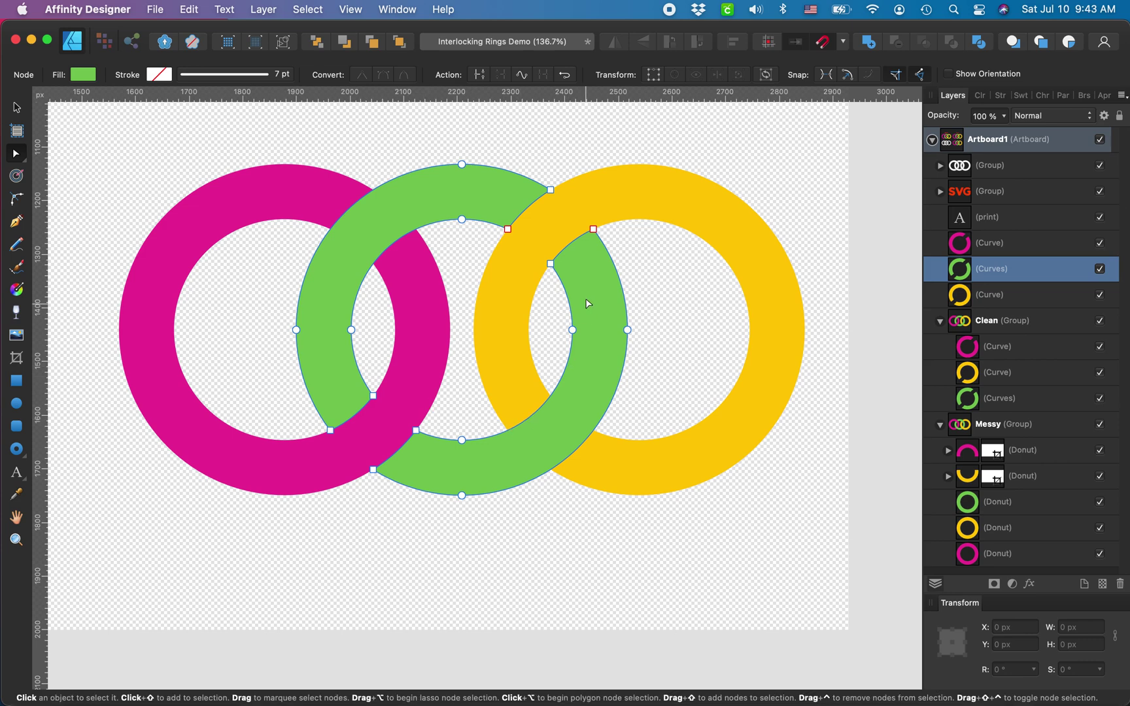
left_click(522, 270)
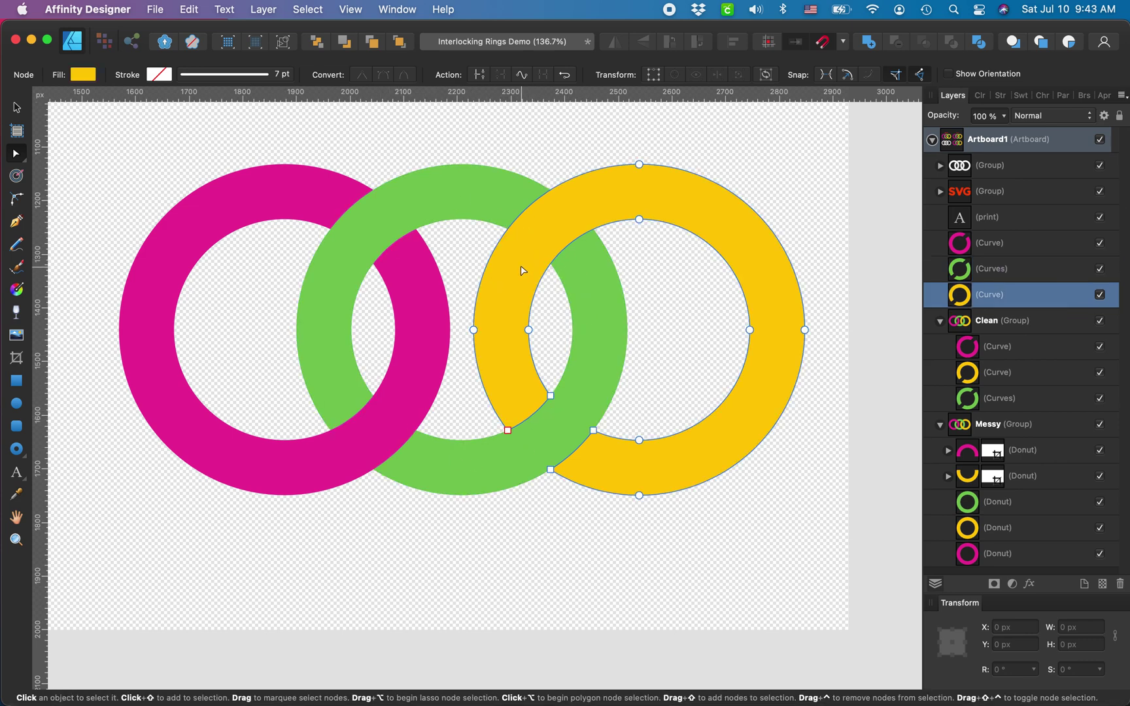
left_click(1015, 249, "shift")
right_click(527, 322)
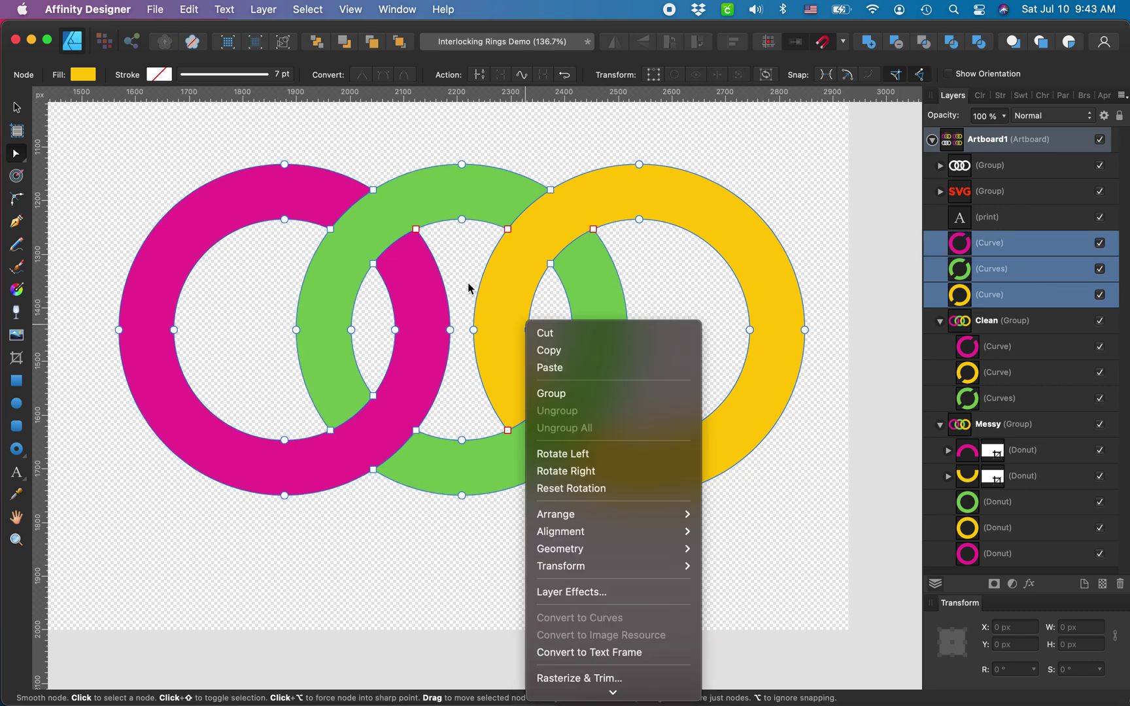
key("Escape")
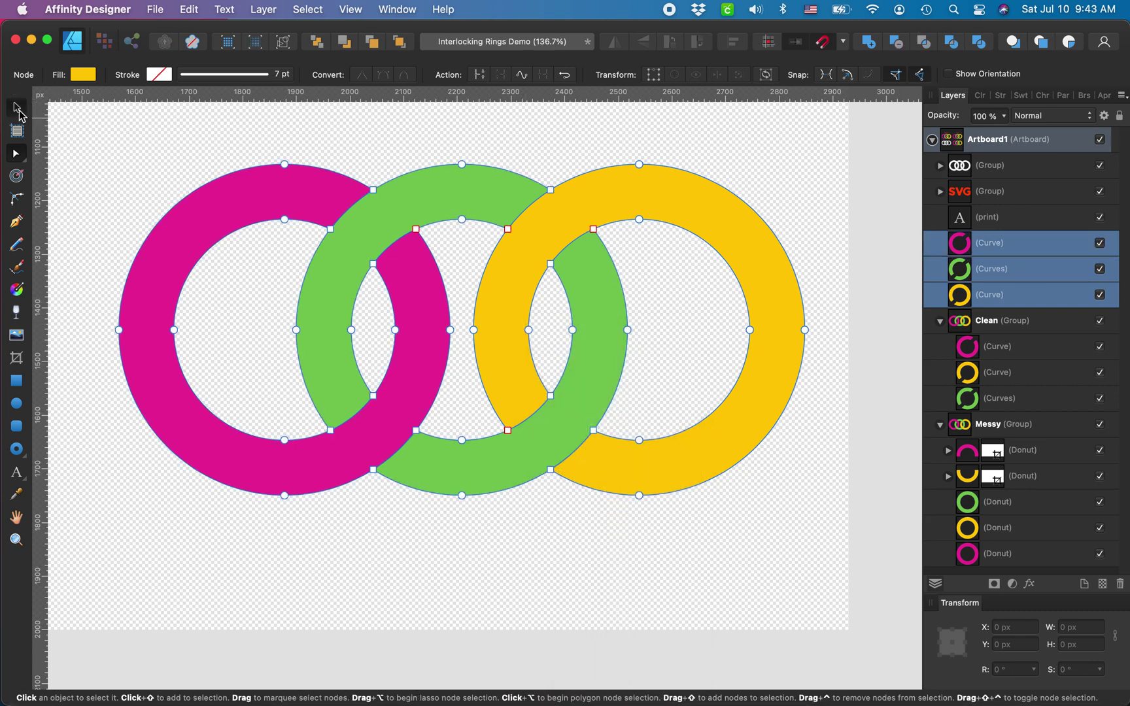
Select the magenta ring and add the green ring to the selection.
left_click(17, 107)
left_click(354, 196)
left_click(507, 207, "shift")
Add the yellow ring and export the selection only as rings.svg, replacing the existing file.
left_click(629, 206, "shift")
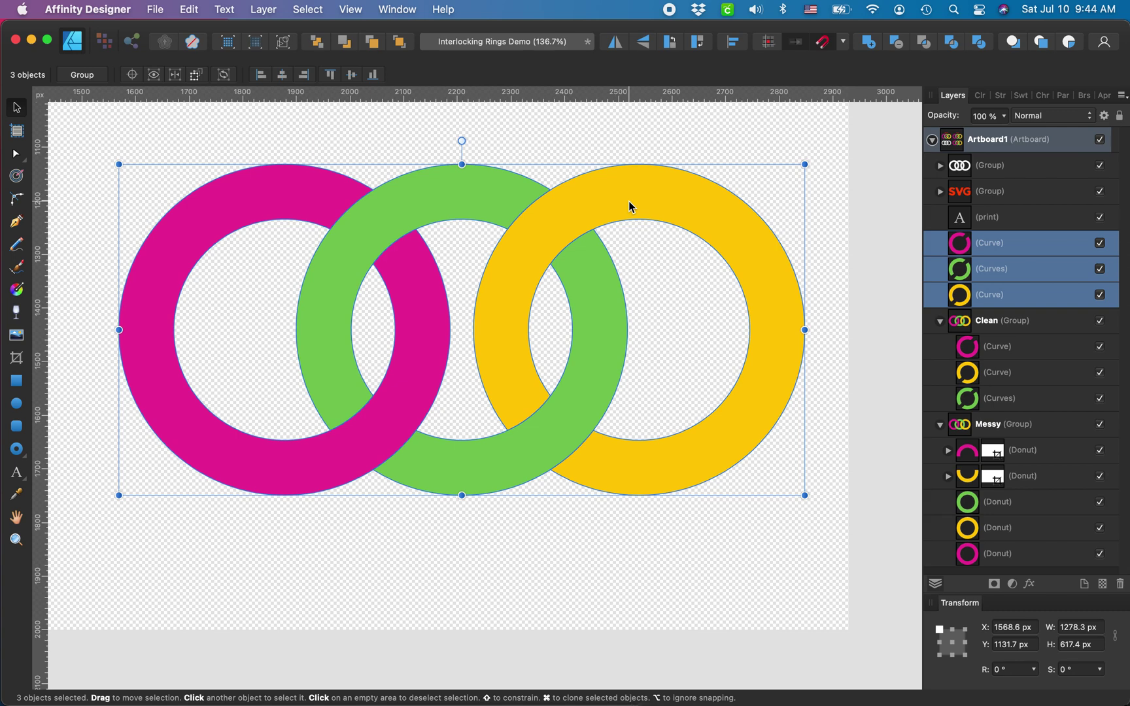
left_click(157, 9)
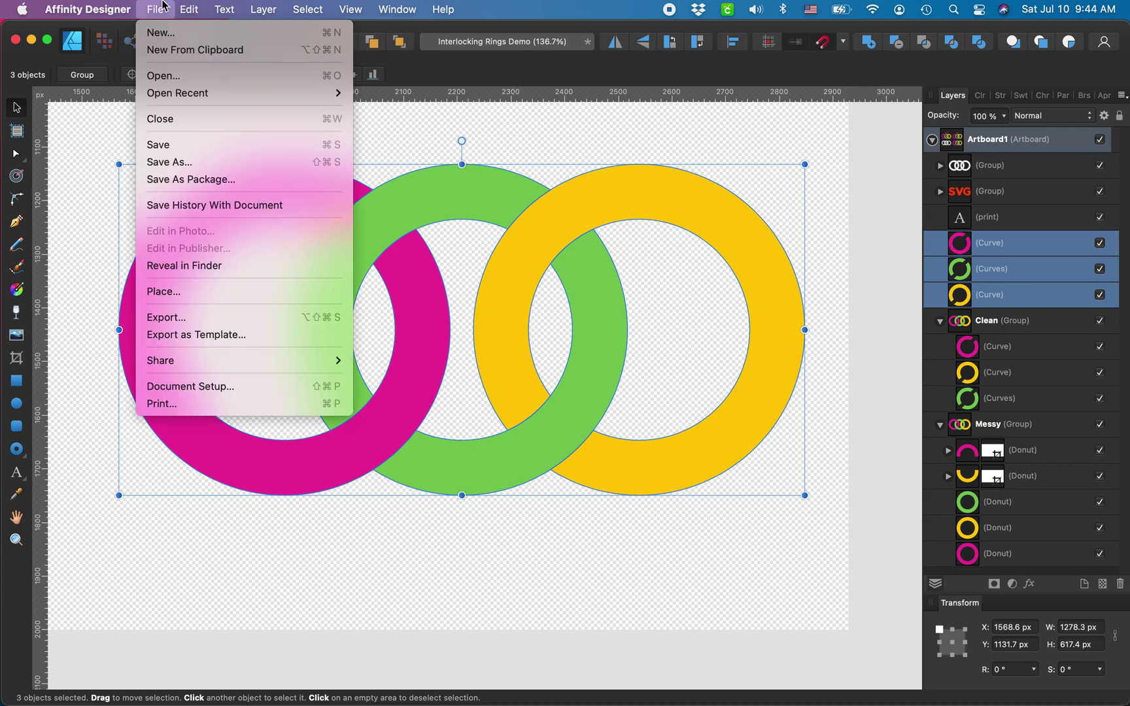
left_click(180, 317)
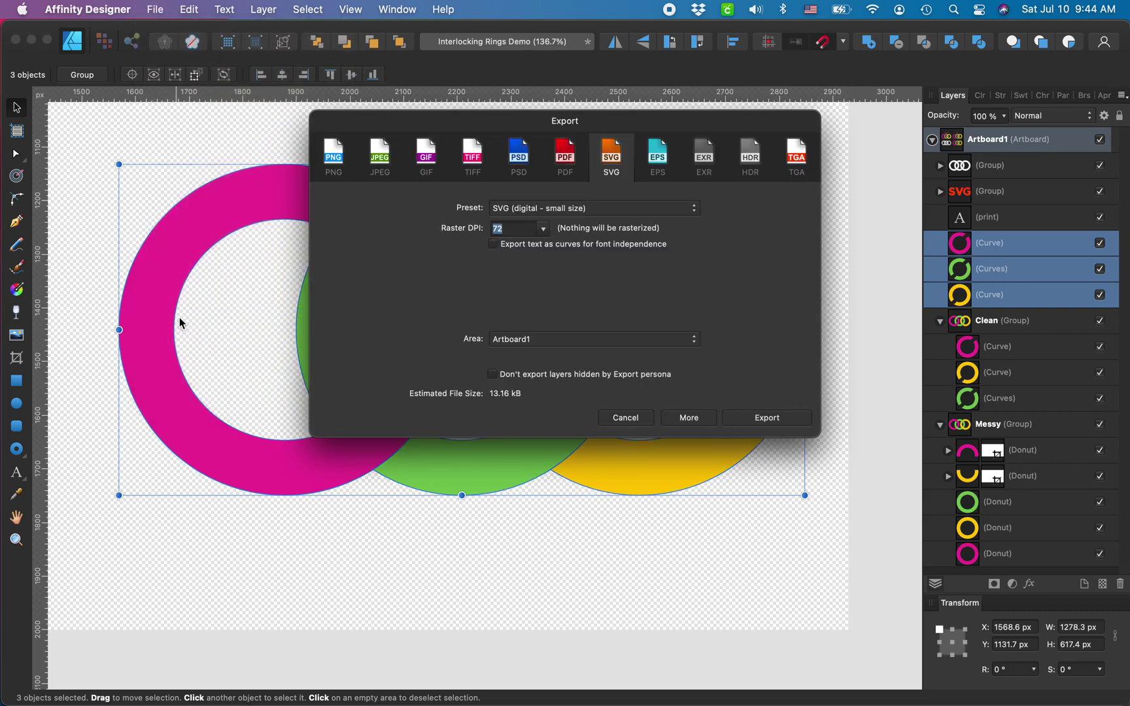
left_click(535, 340)
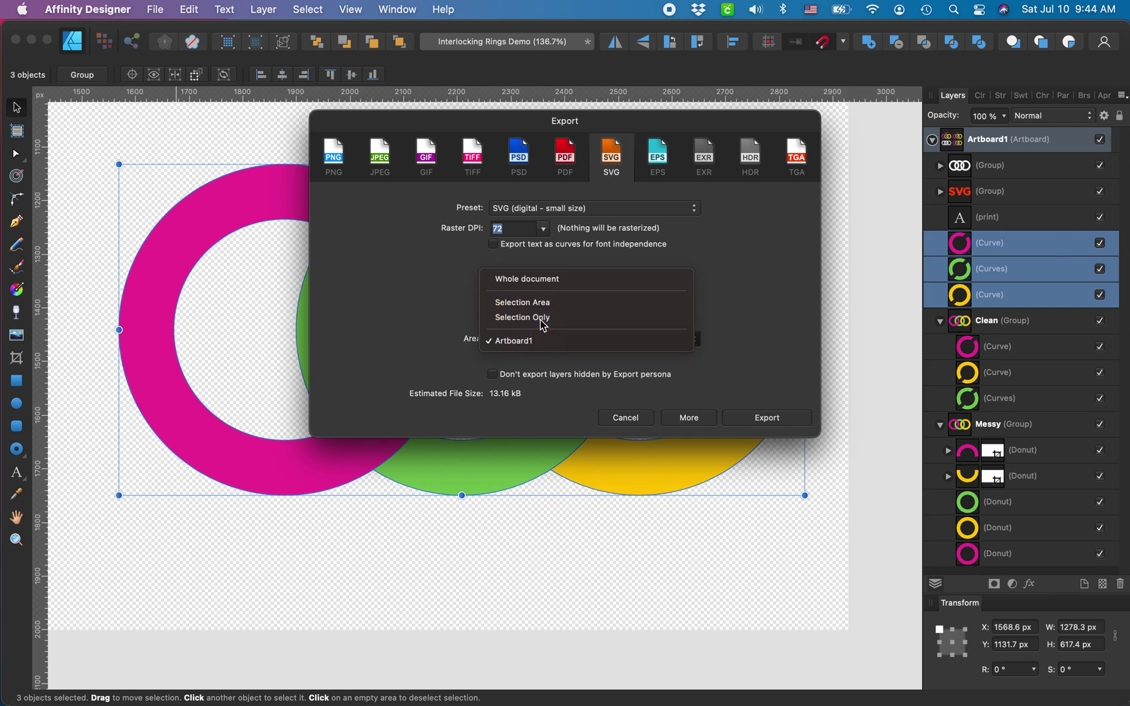
left_click(544, 319)
left_click(773, 421)
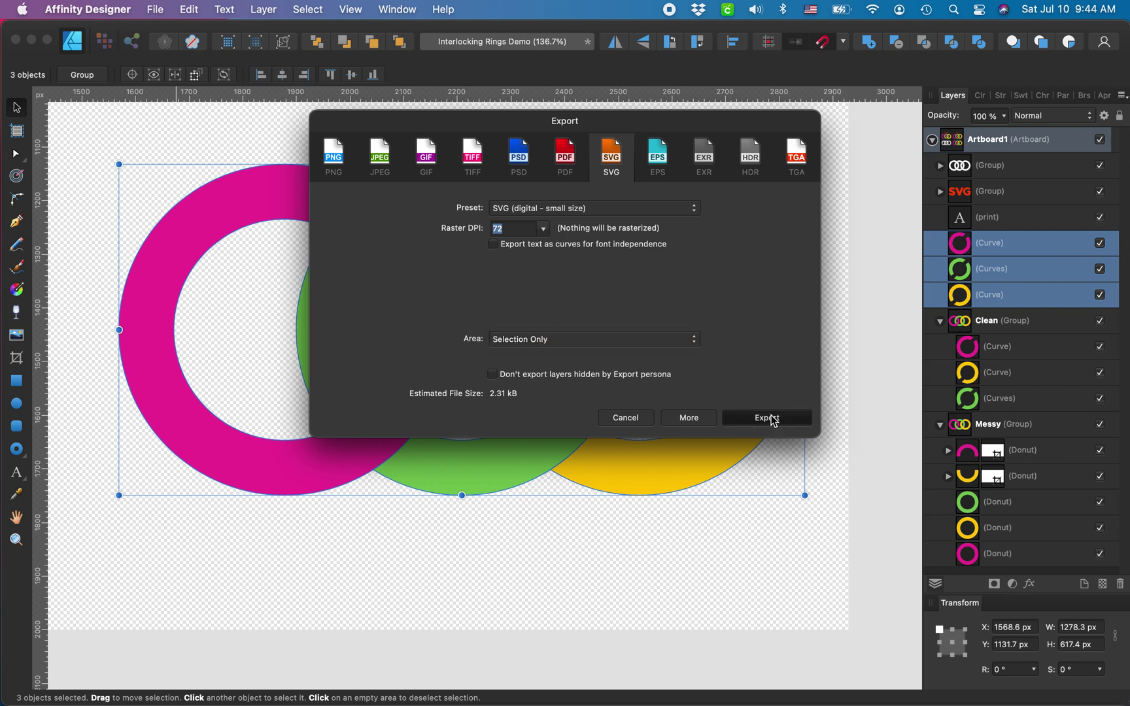
type("rings")
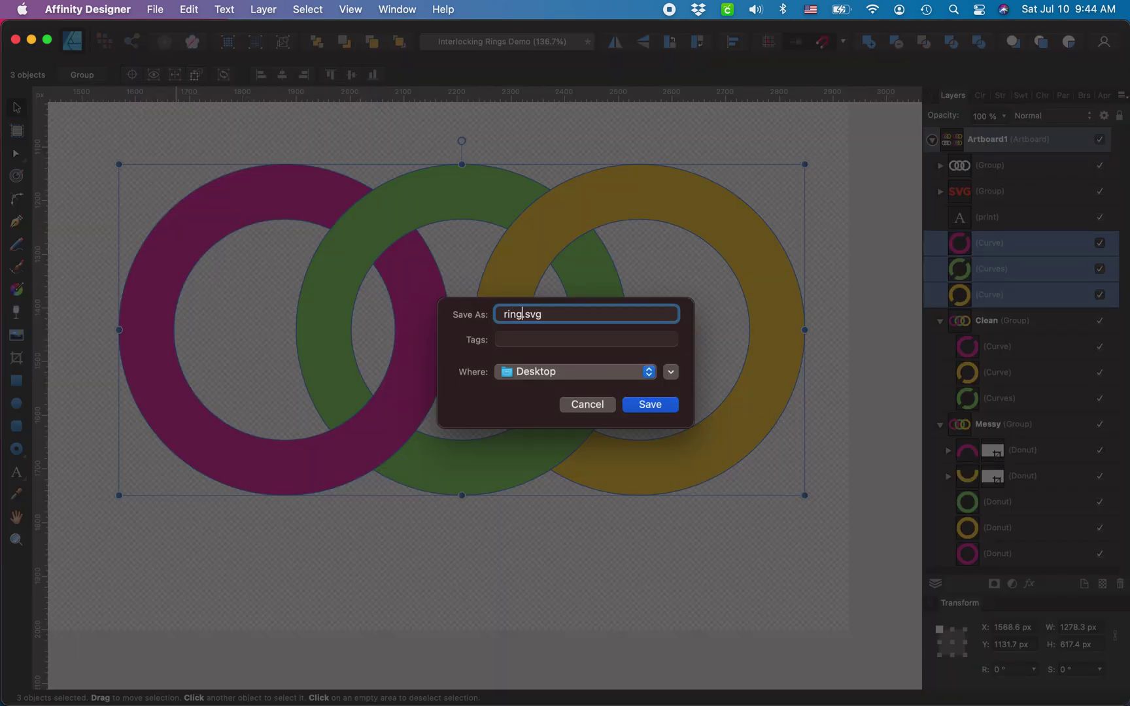
left_click(644, 404)
left_click(605, 443)
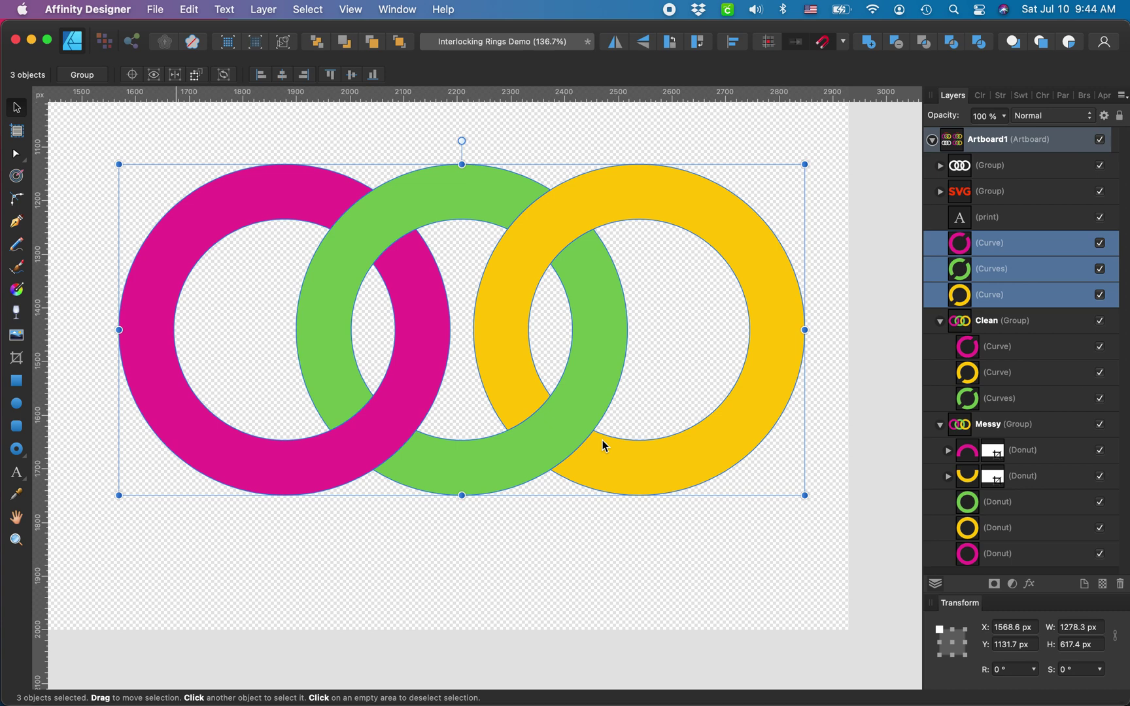
Upload rings.svg in Cricut Design Space and insert it as a Rings group of three Basic Cut layers.
mouse_move(798, 693)
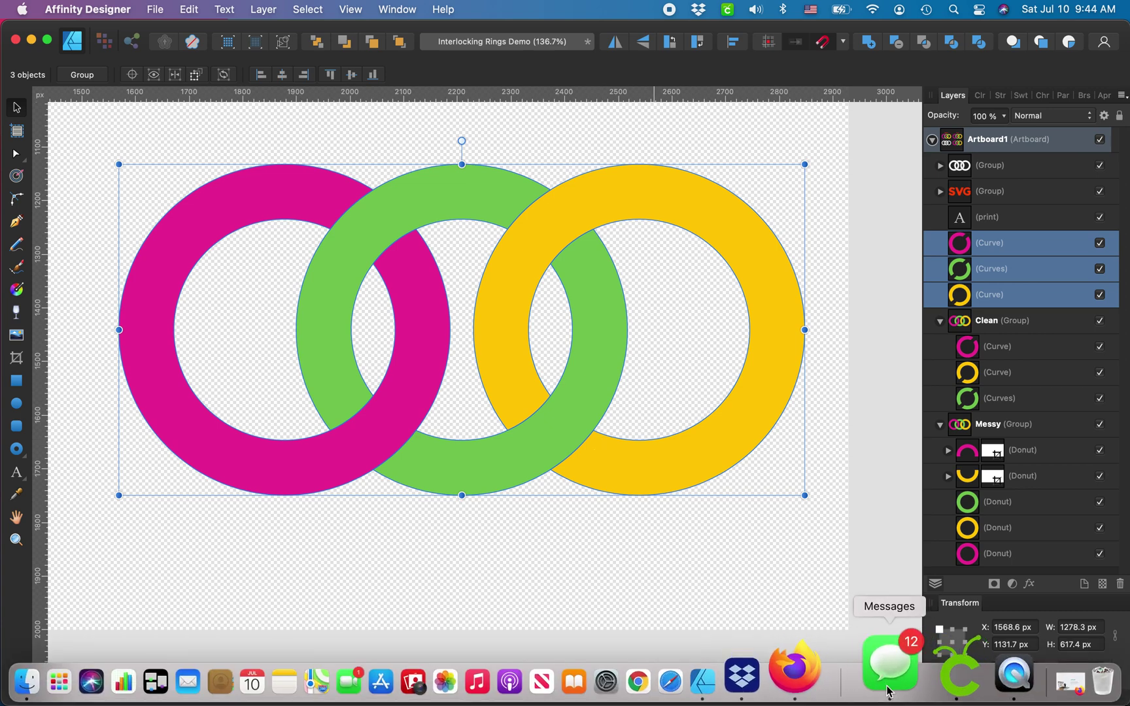
left_click(959, 677)
left_click(613, 371)
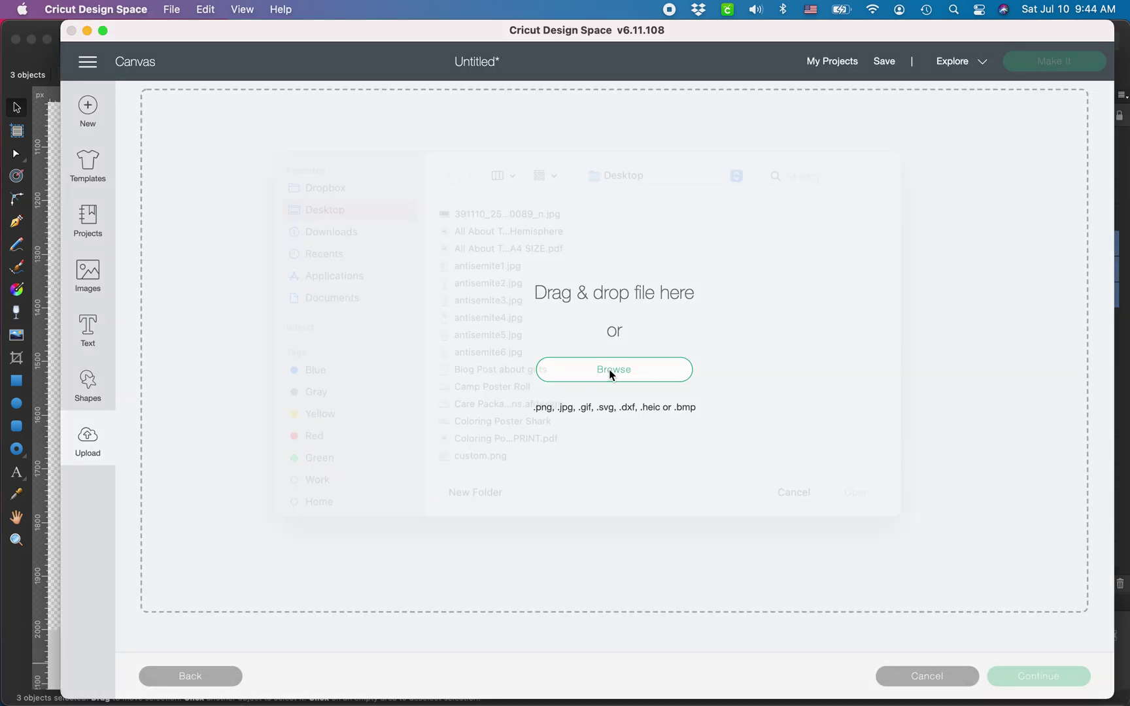
scroll(489, 386, "down", 15)
scroll(488, 393, "up", 10)
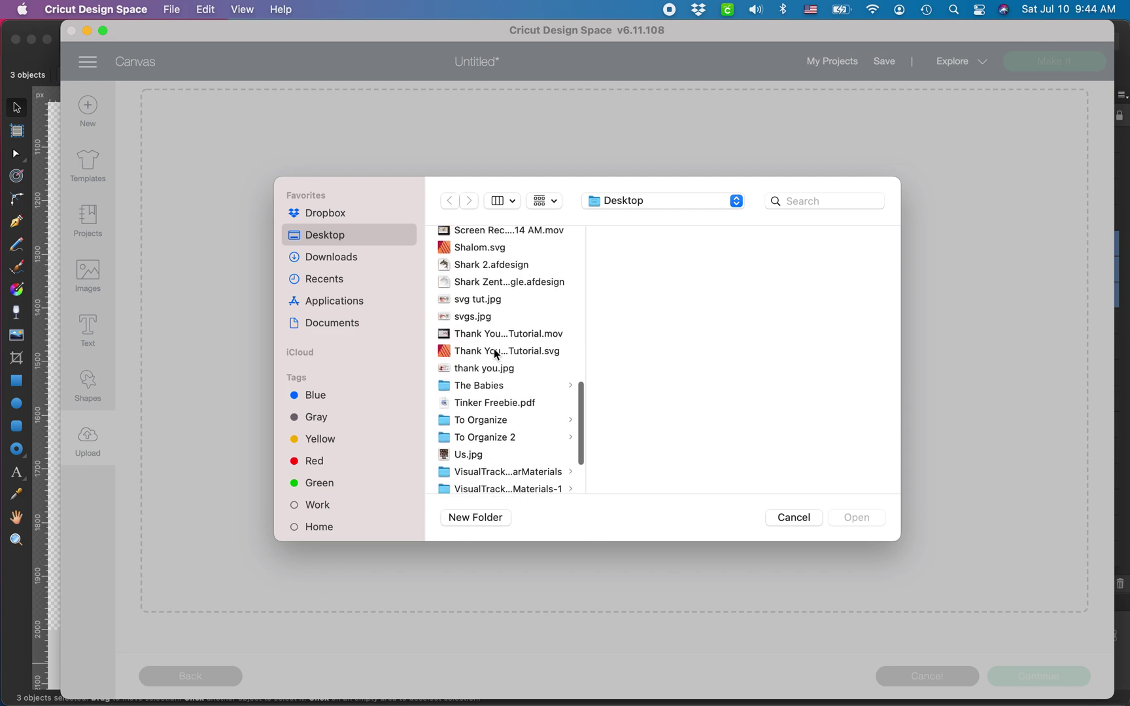
left_click(481, 368)
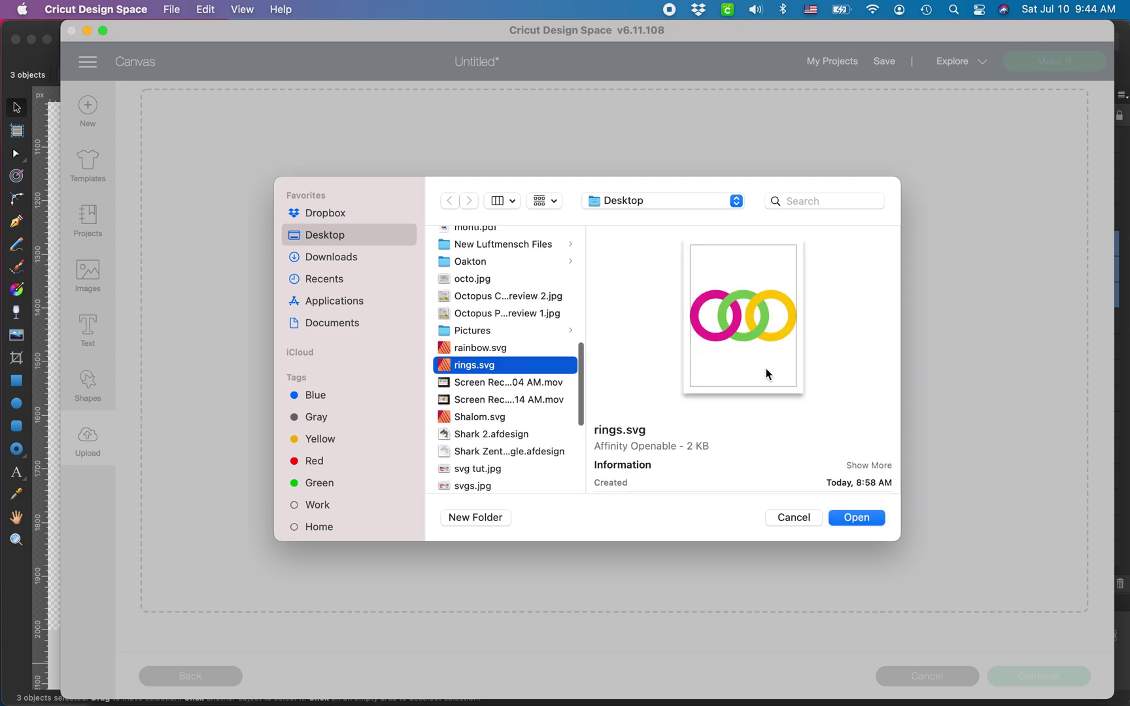
left_click(841, 518)
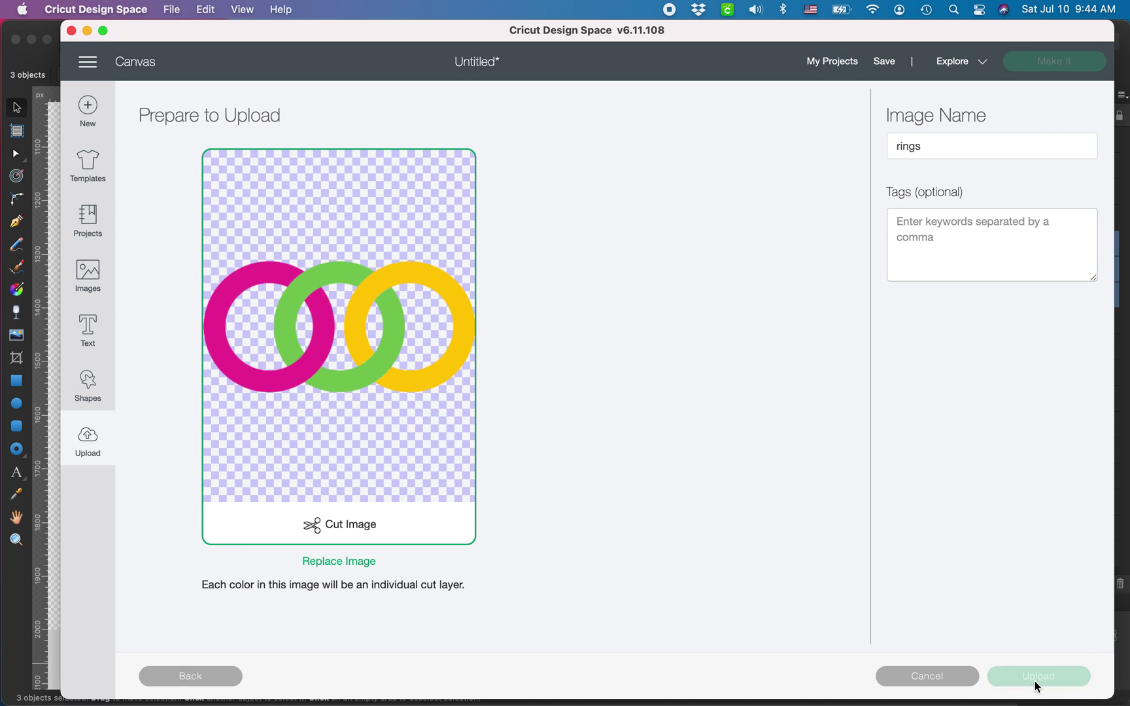
left_click(220, 554)
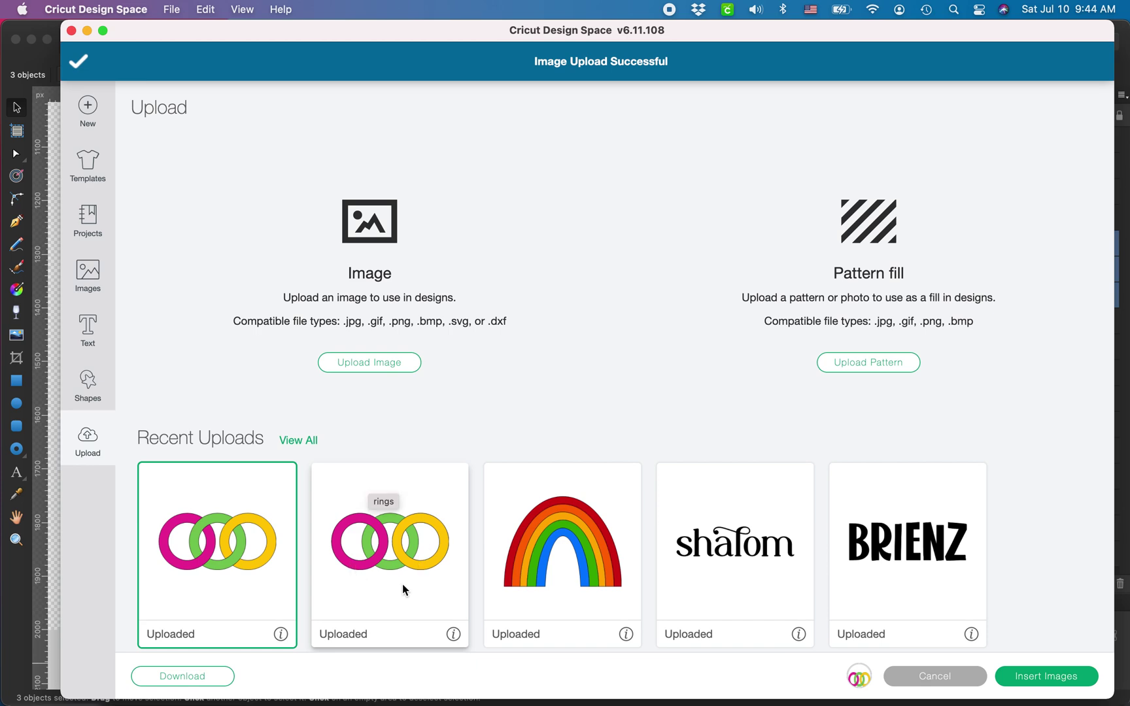
left_click(1045, 676)
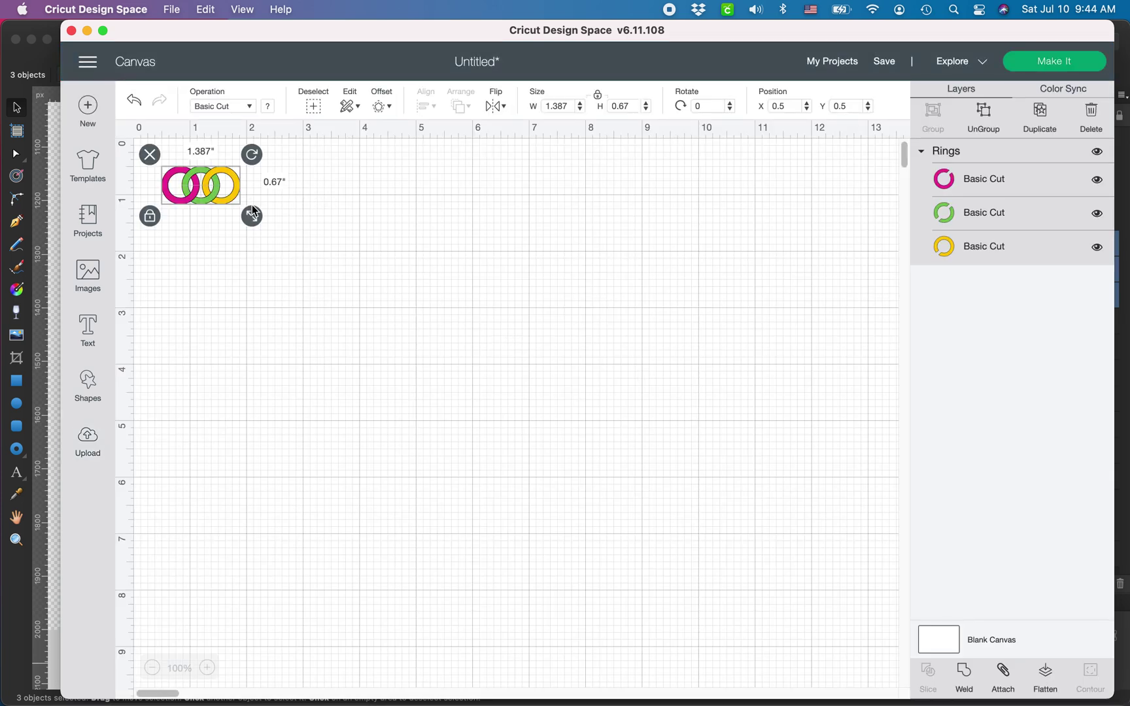
Resize the Rings group to 11.597 by 5.601 inches.
left_click_drag(254, 212, 826, 494)
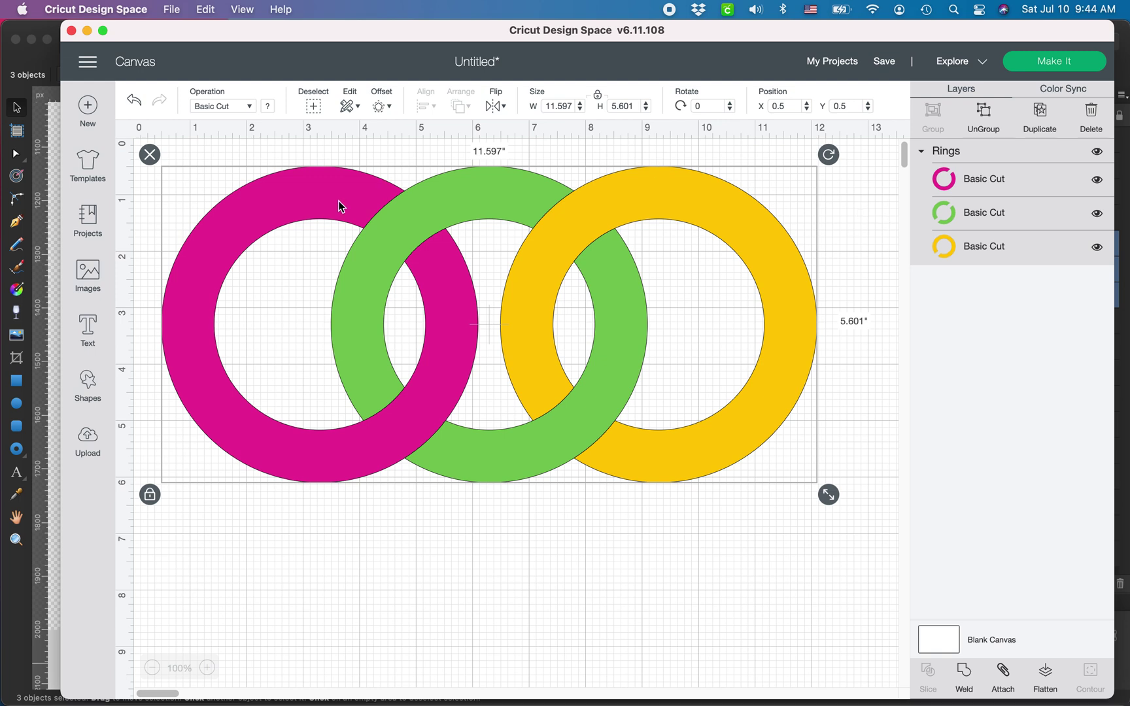
scroll(332, 201, "up", 2)
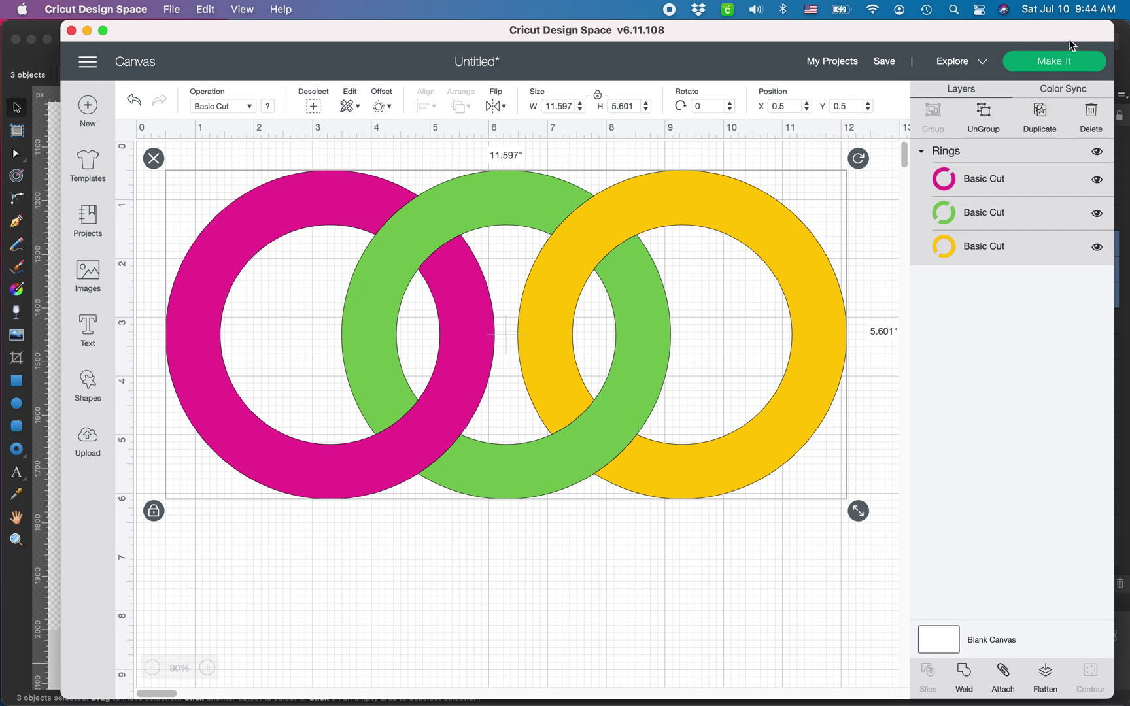
left_click_drag(1070, 40, 1060, 40)
Return to Affinity Designer's Interlocking Rings Demo and deselect the three ring curves.
left_click(1106, 68)
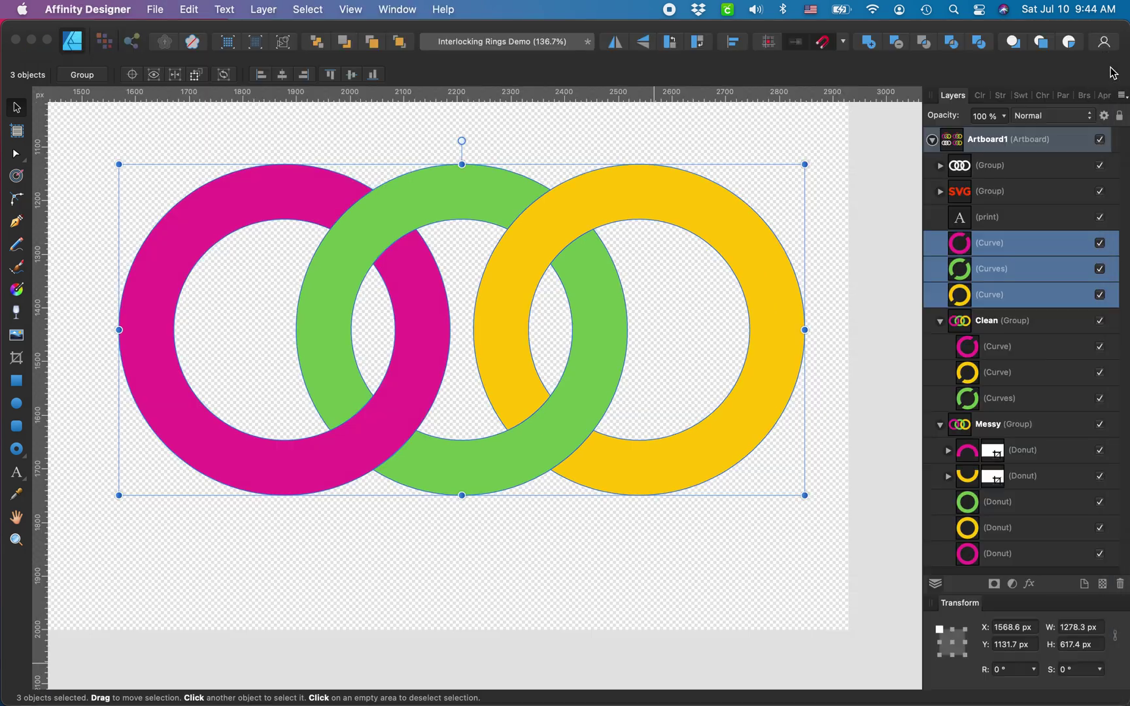
left_click(651, 274)
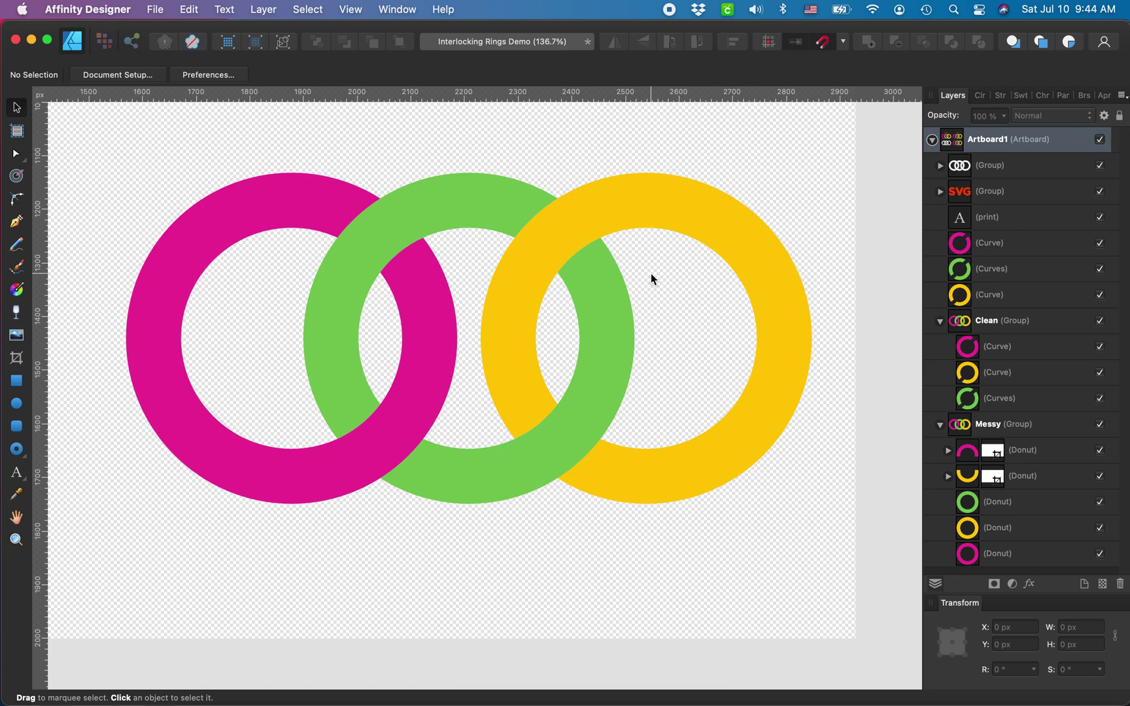
scroll(651, 273, "left", 3)
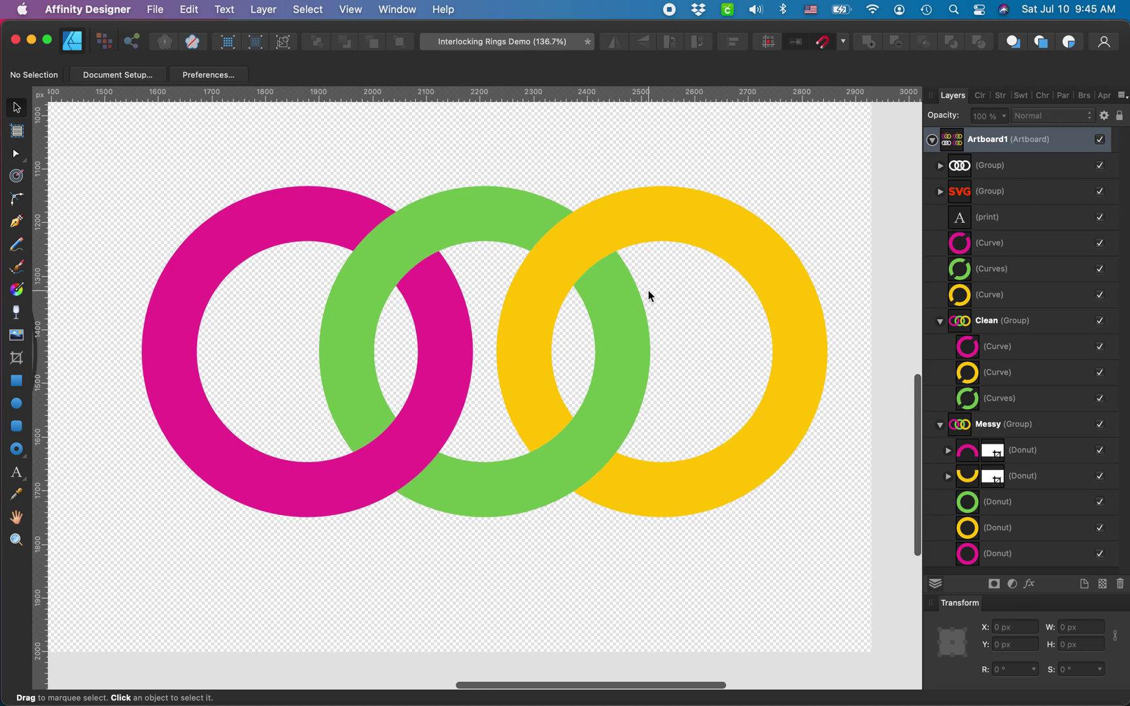